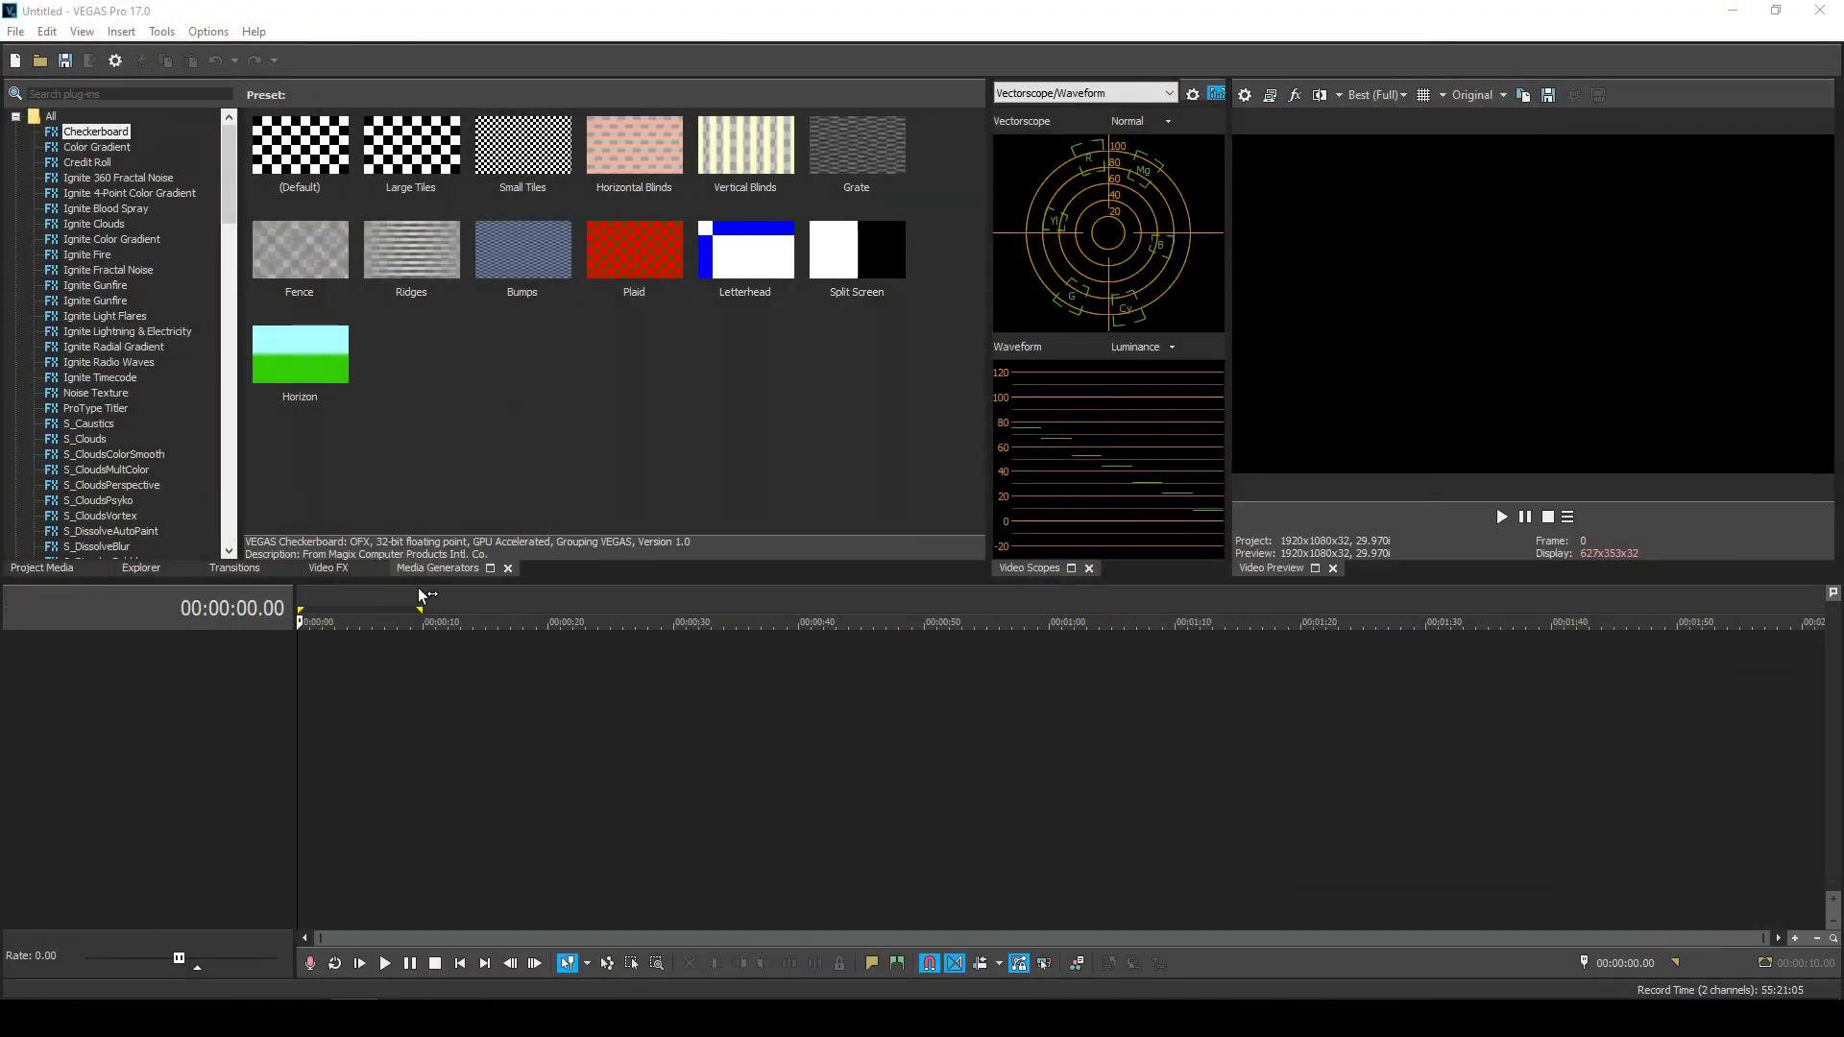
Step: Add a Horizon clip to the timeline and customize the Video for Windows HD 1080-24p YUV render template
left_click_drag(303, 358, 308, 679)
left_click(936, 196)
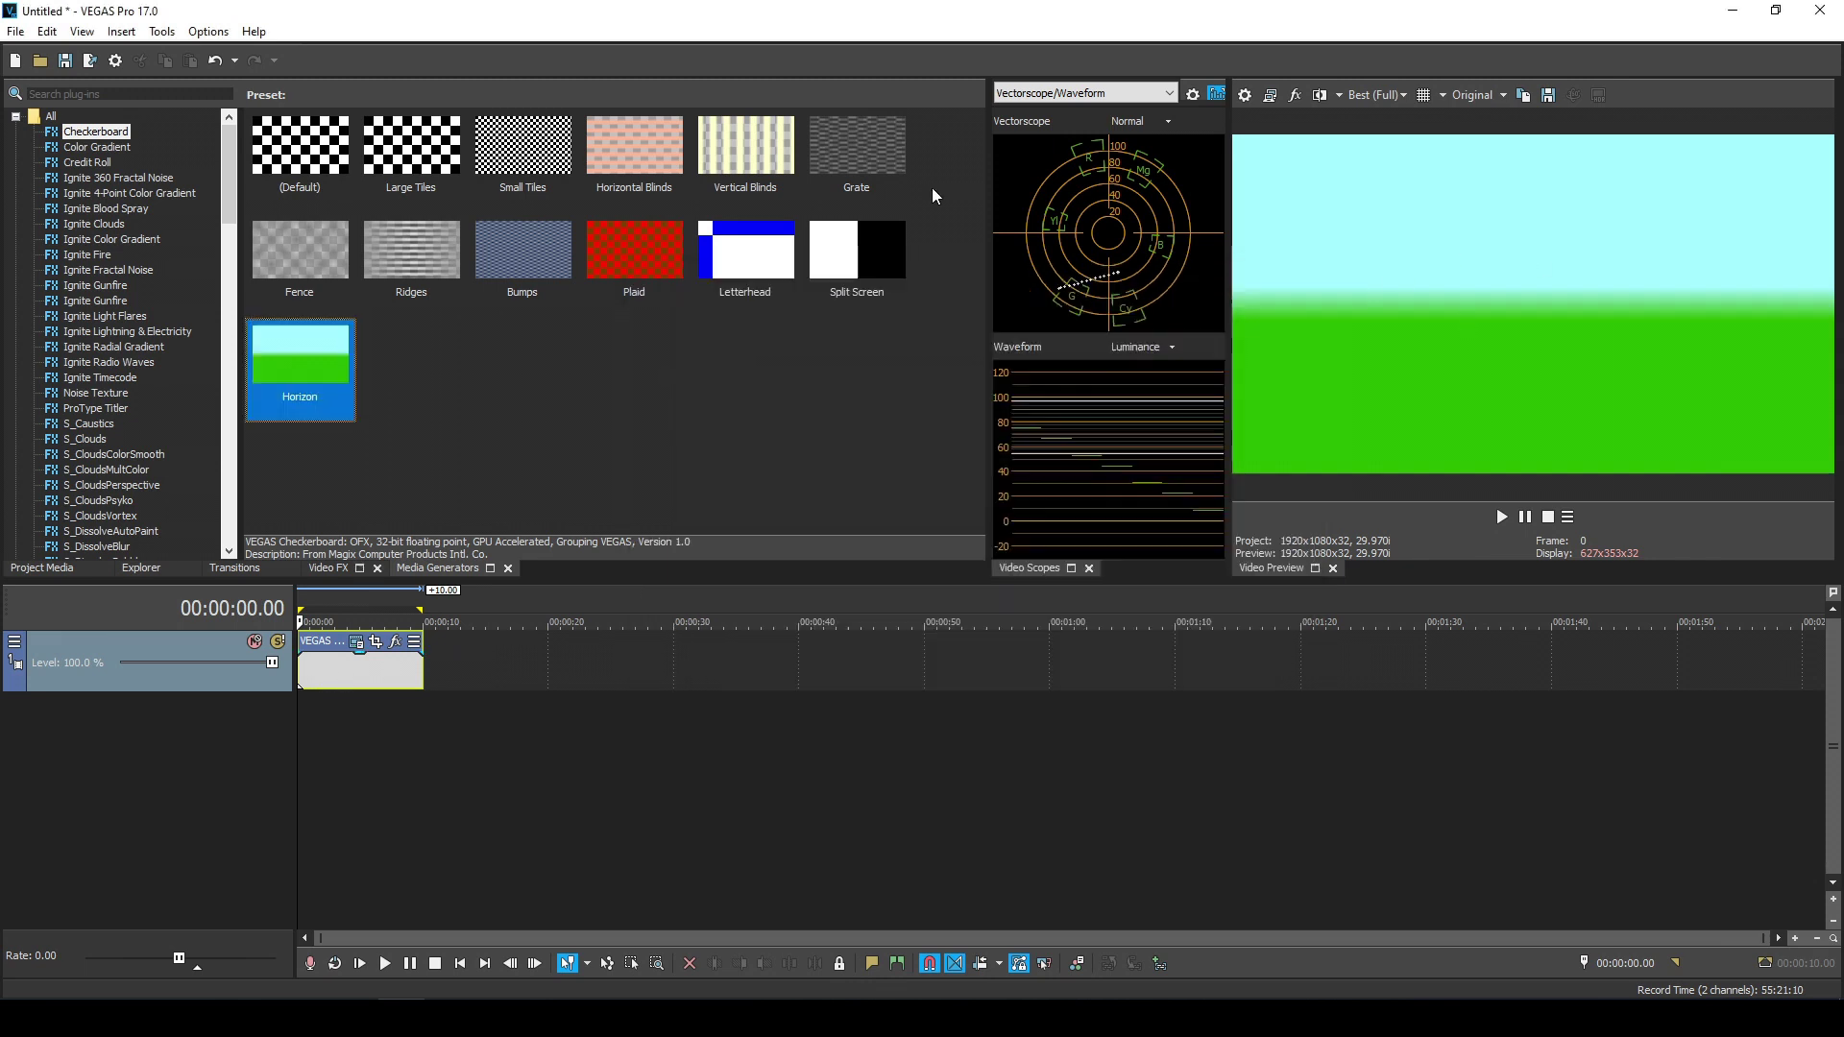
left_click(17, 32)
left_click(67, 178)
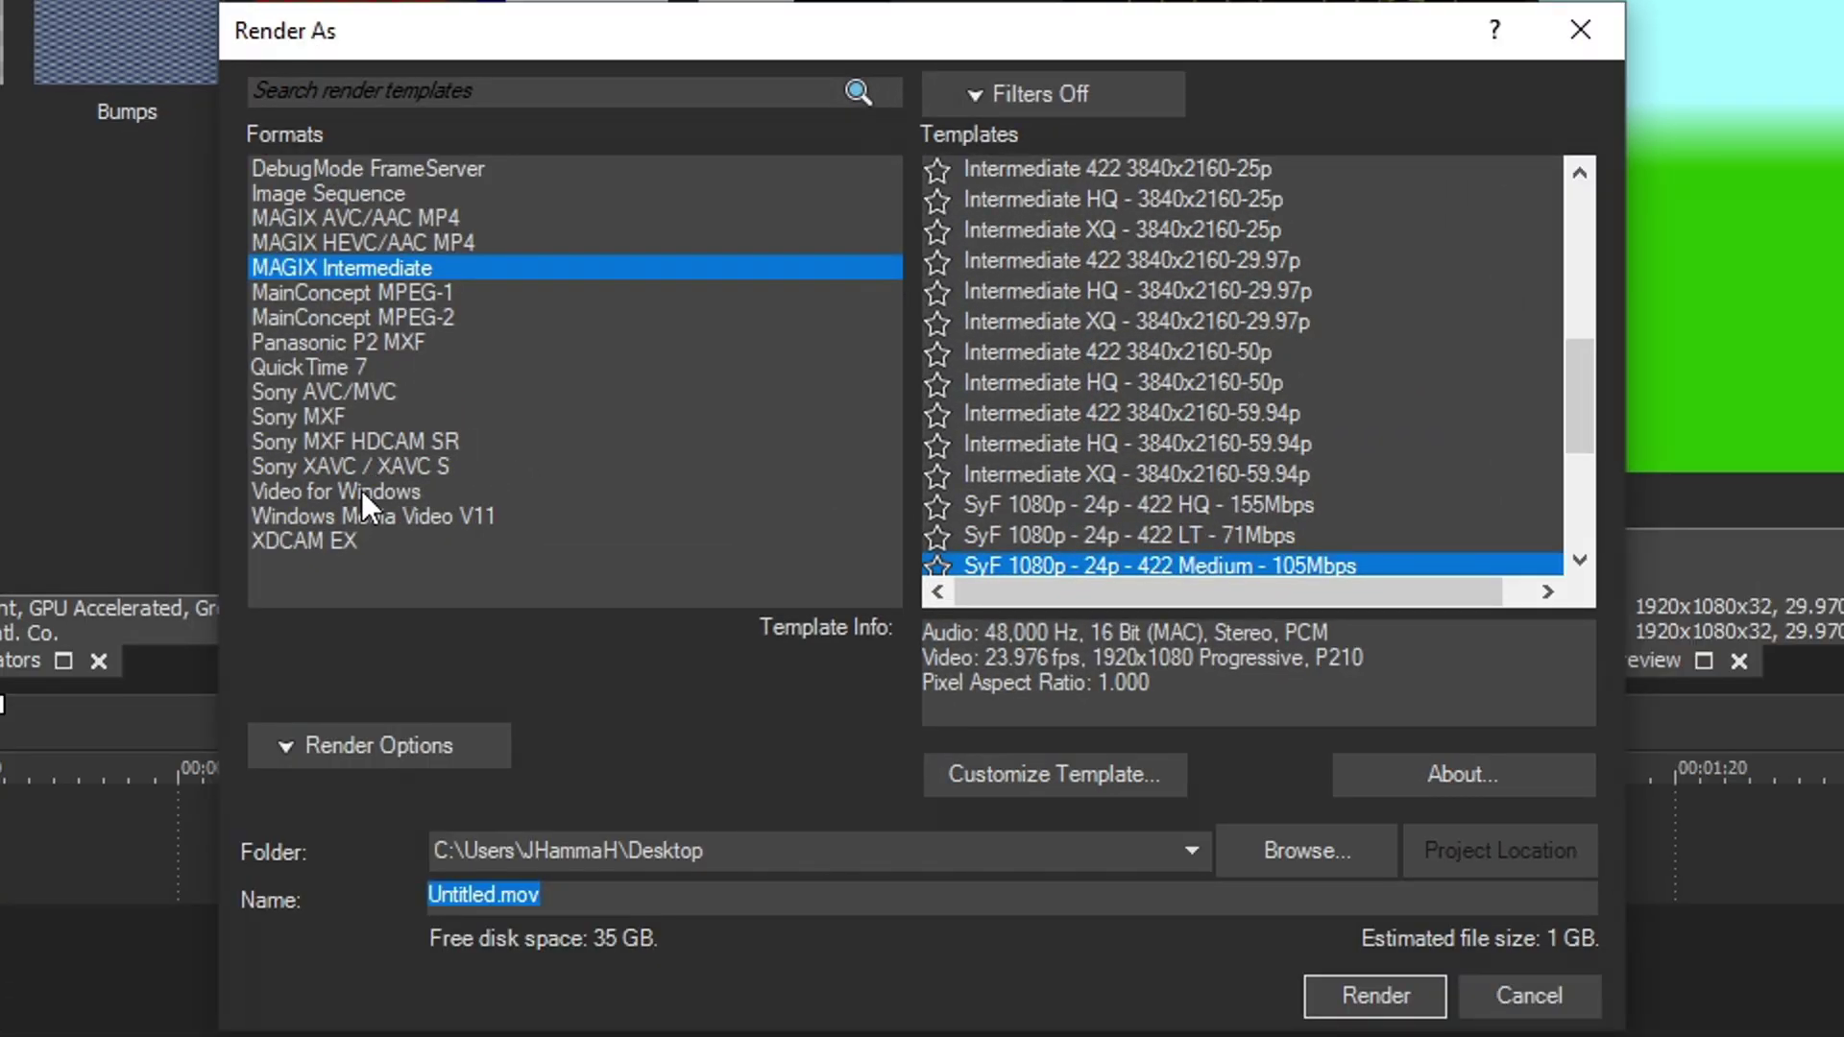
left_click(361, 494)
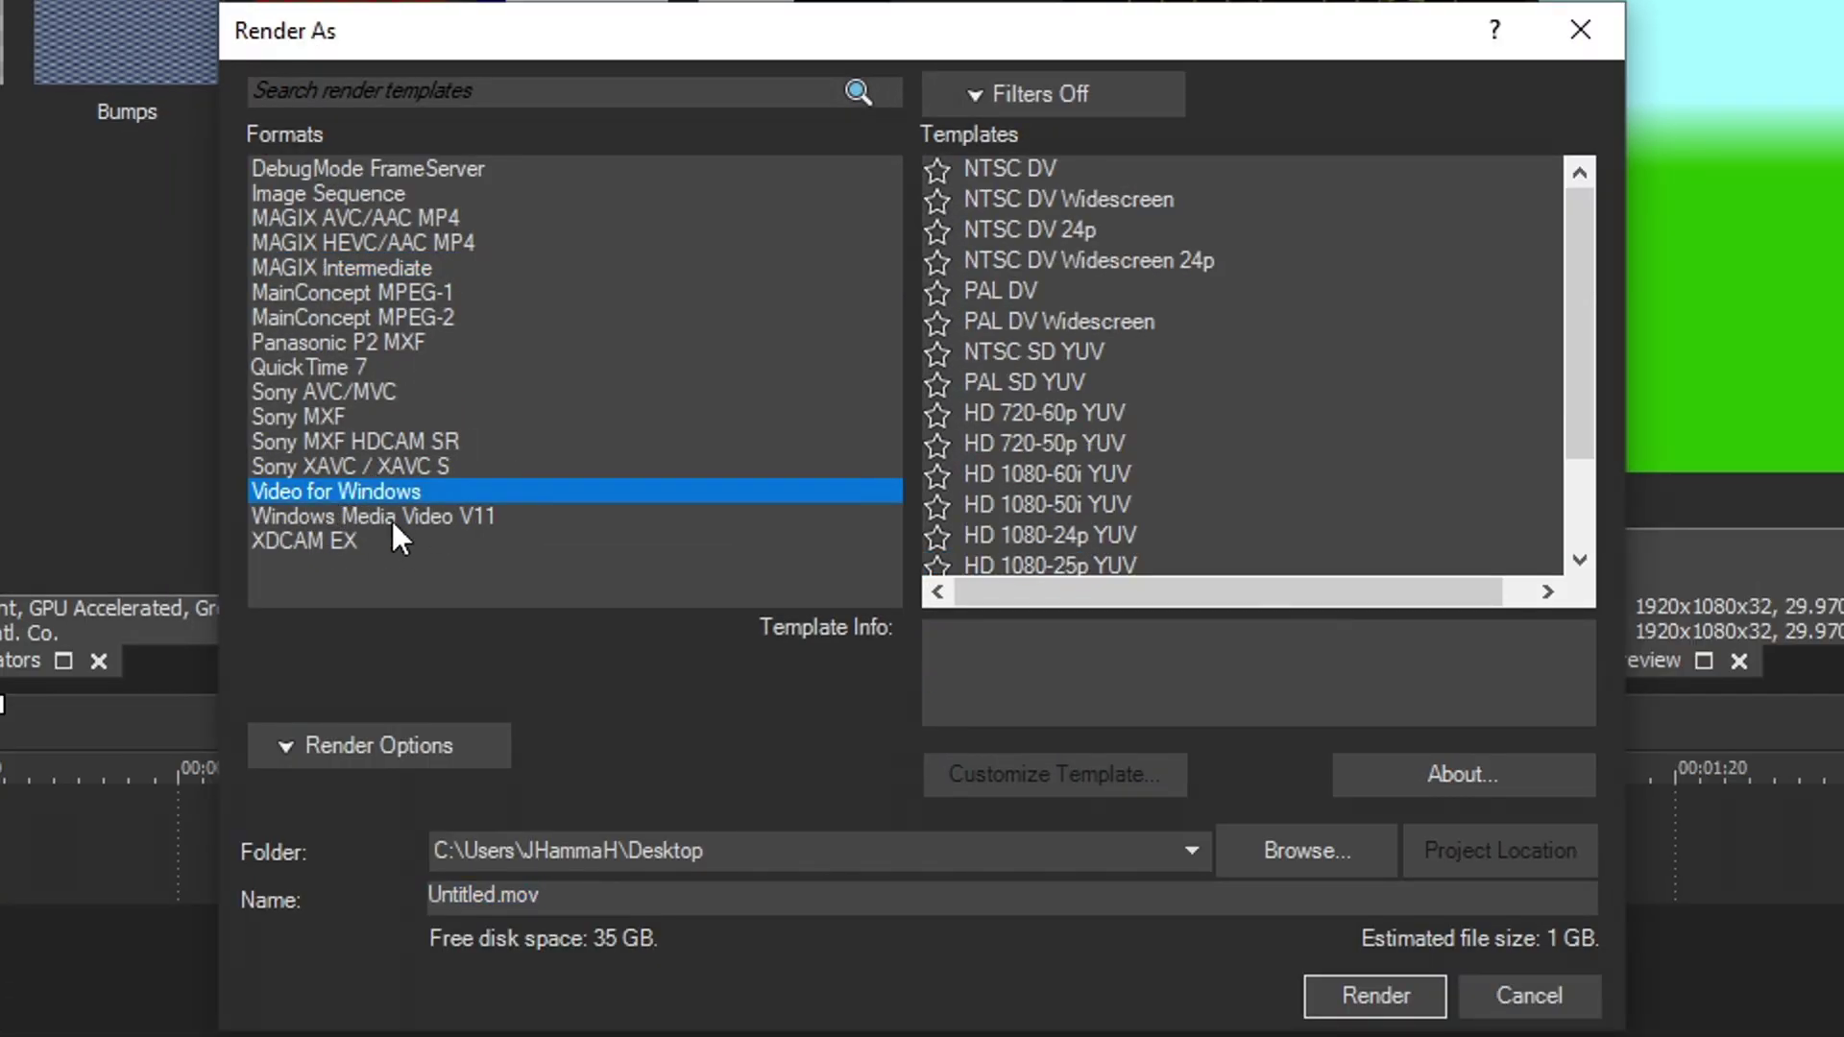
scroll(1135, 340, "down", 2)
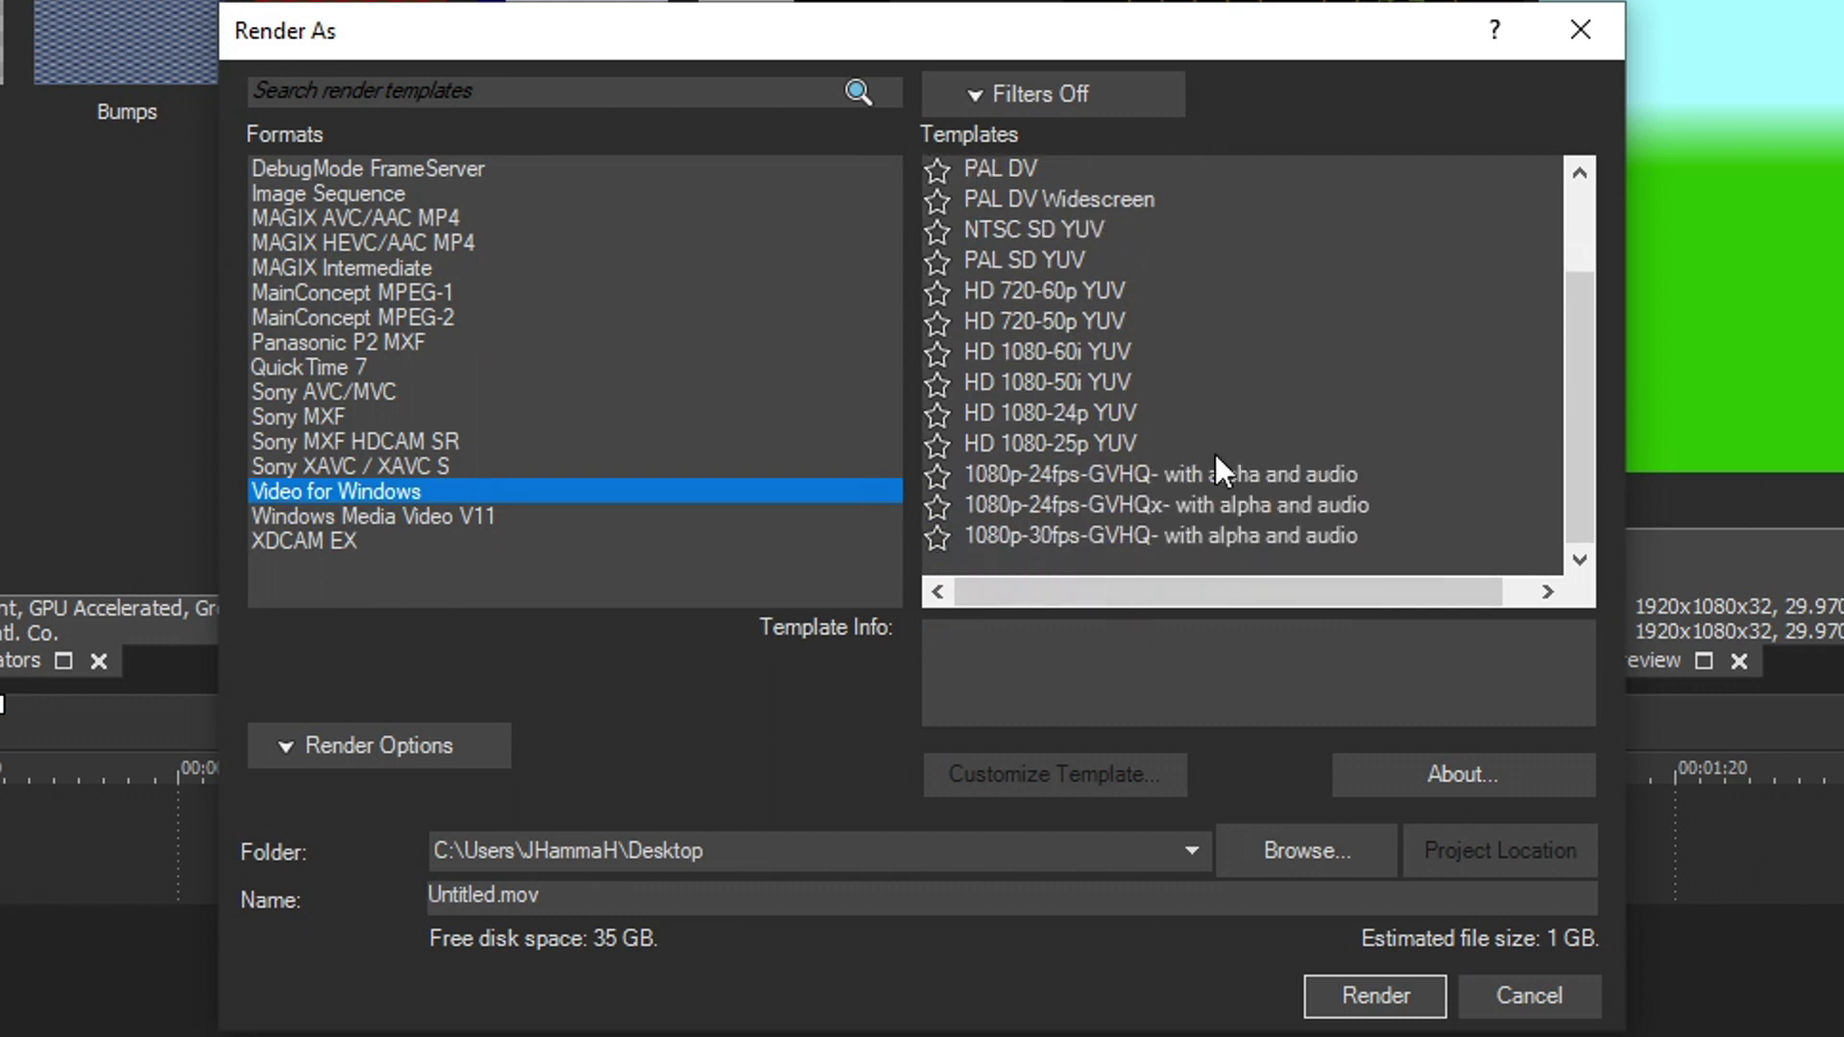
left_click(1022, 411)
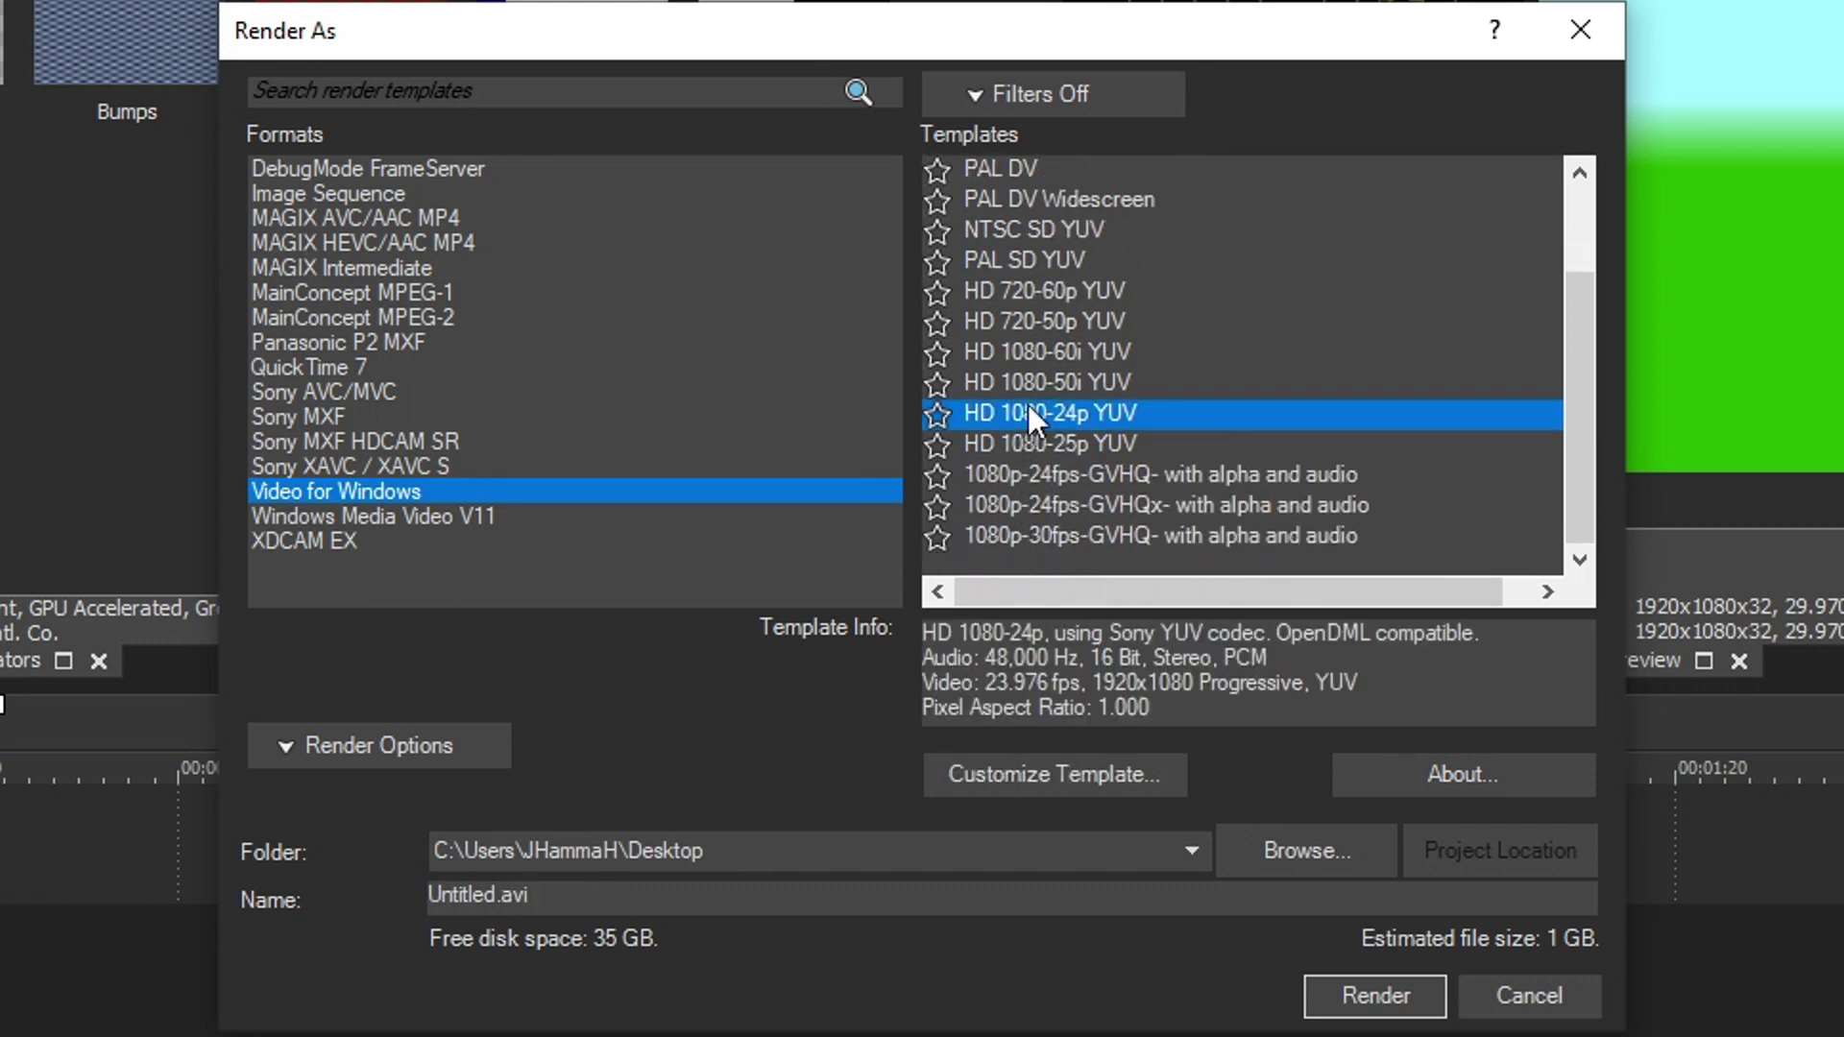
left_click(1057, 774)
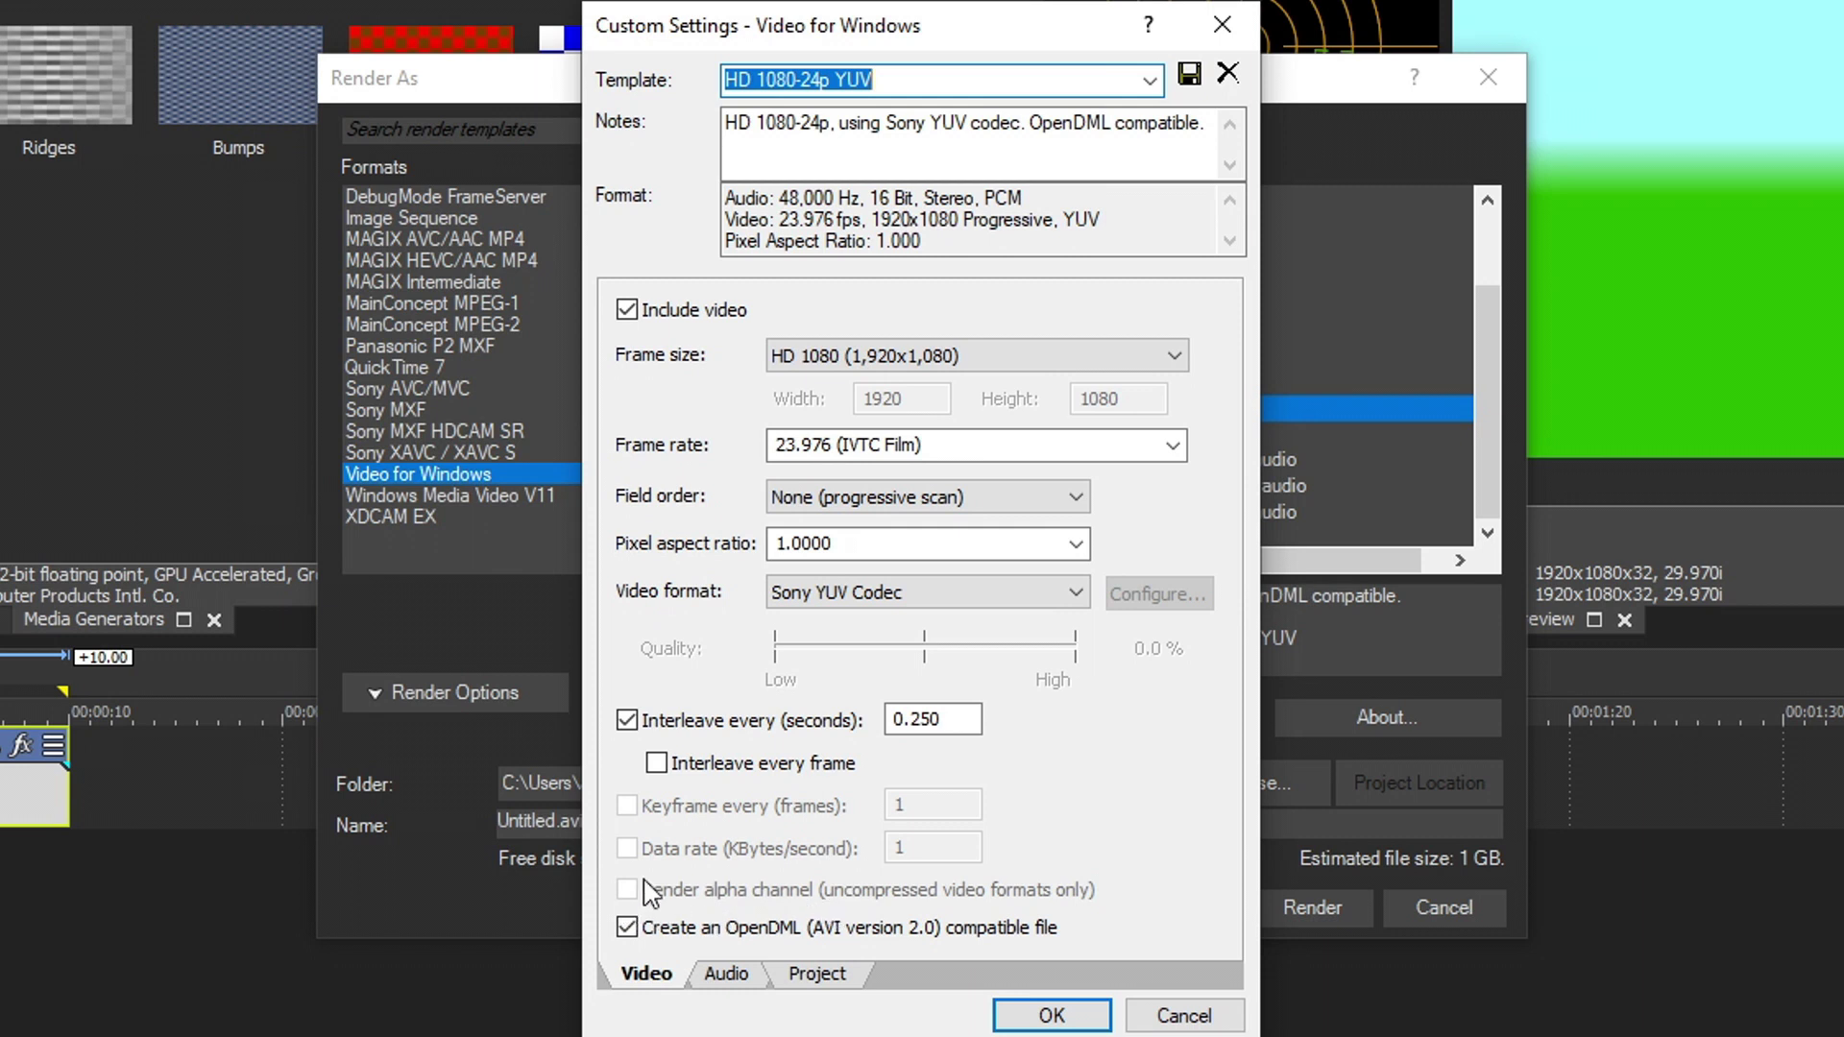
Step: Try the MagicYUV, TechSmith Screen Capture and Grass Valley HQX codecs to check the alpha option
left_click(1074, 593)
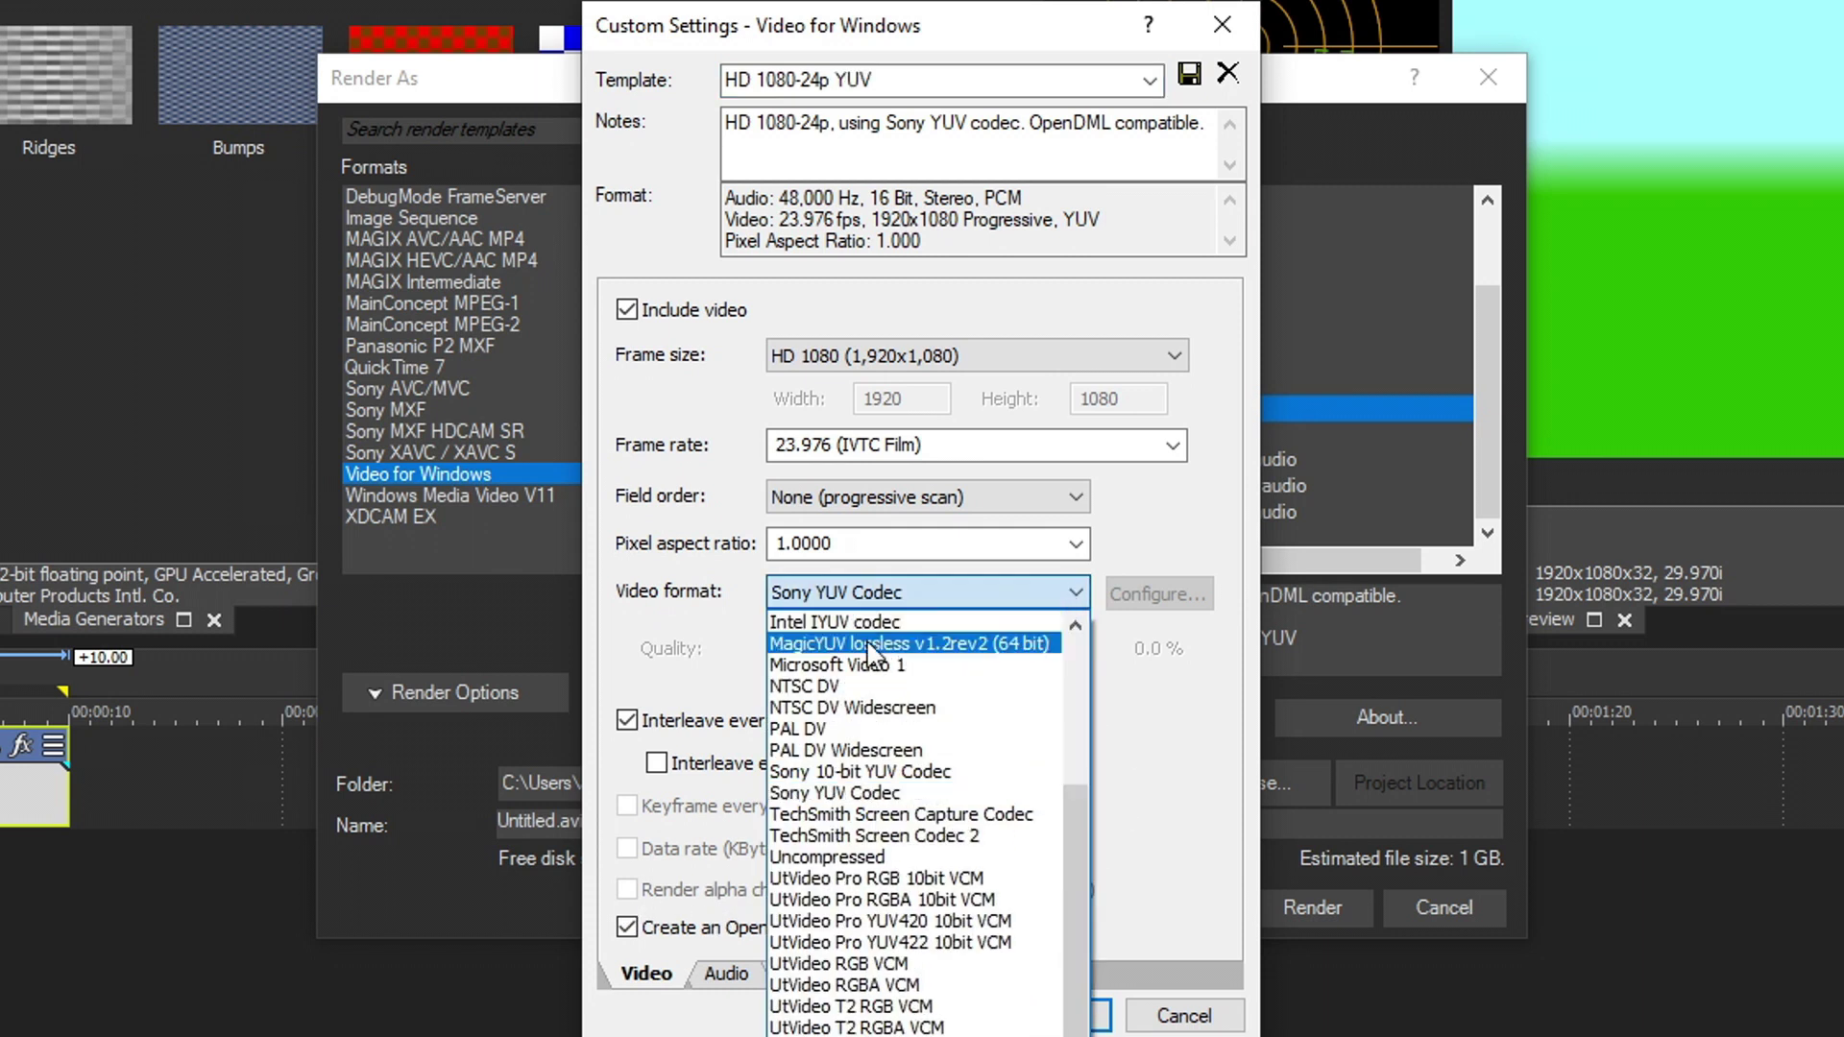
left_click(854, 644)
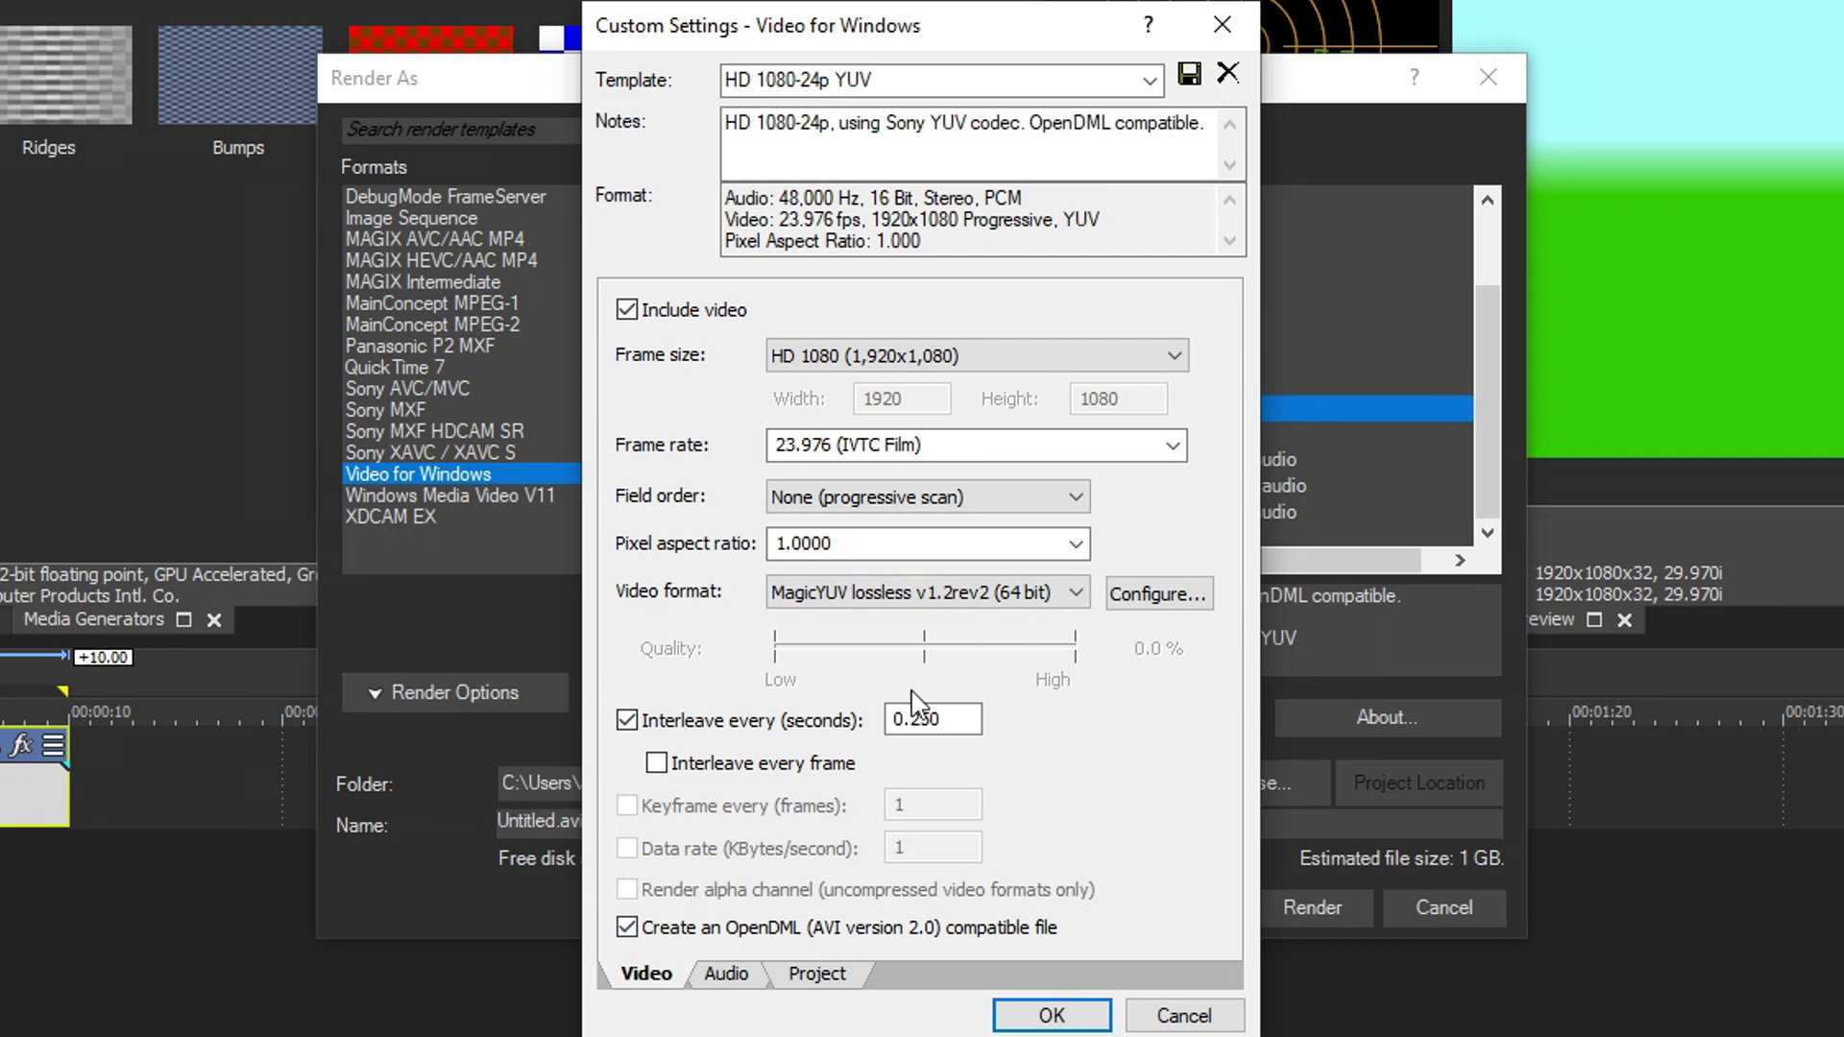
left_click(975, 596)
left_click(817, 814)
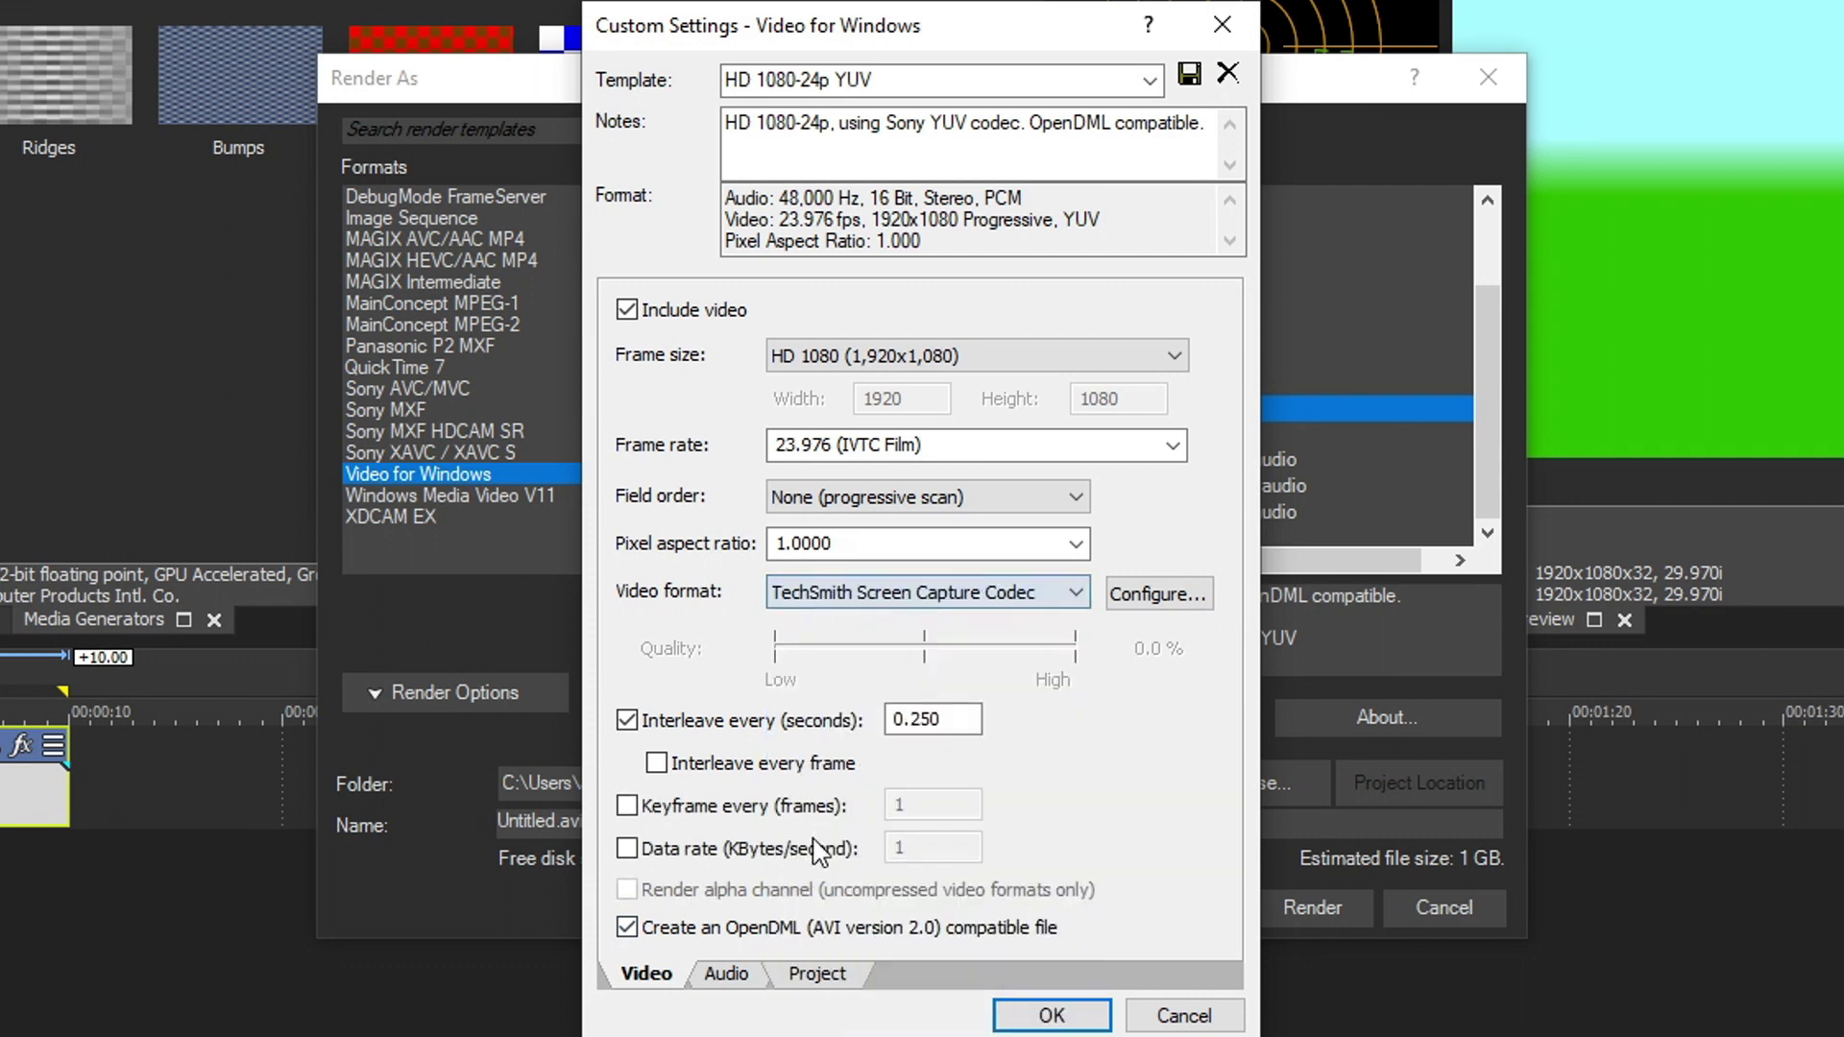
left_click(994, 598)
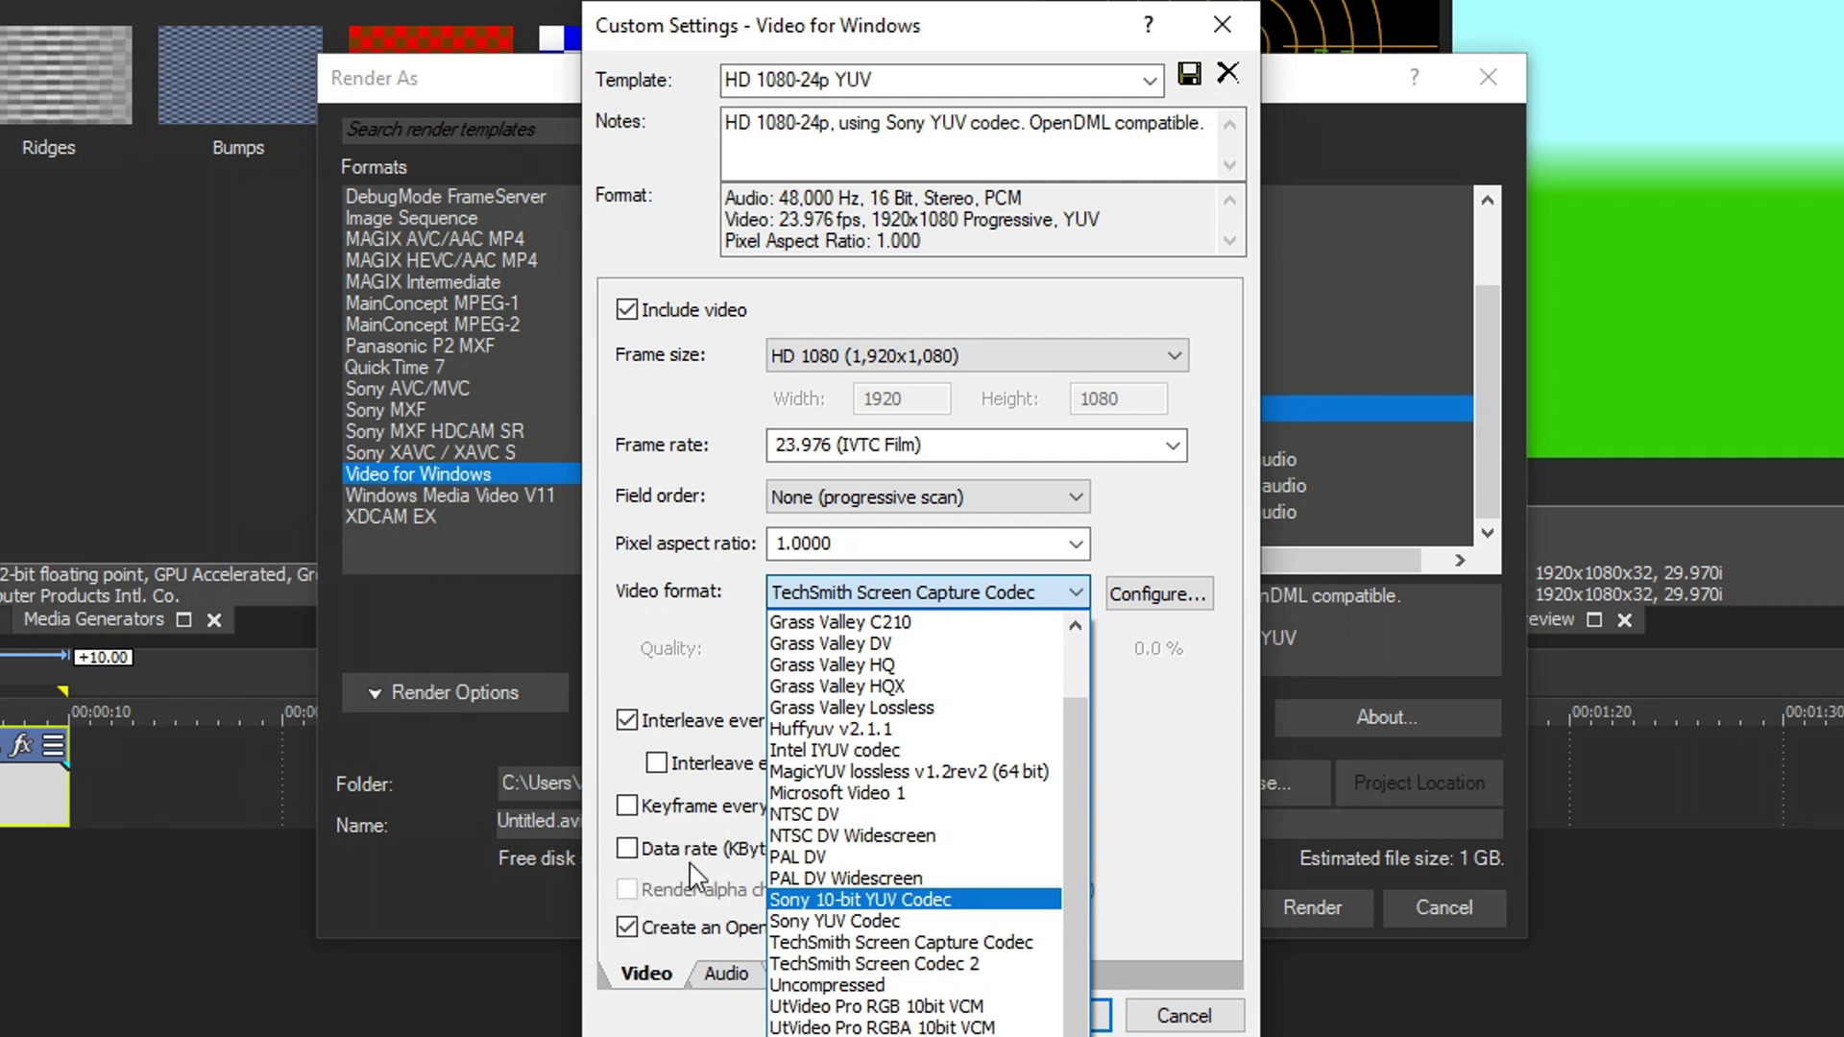
left_click(879, 686)
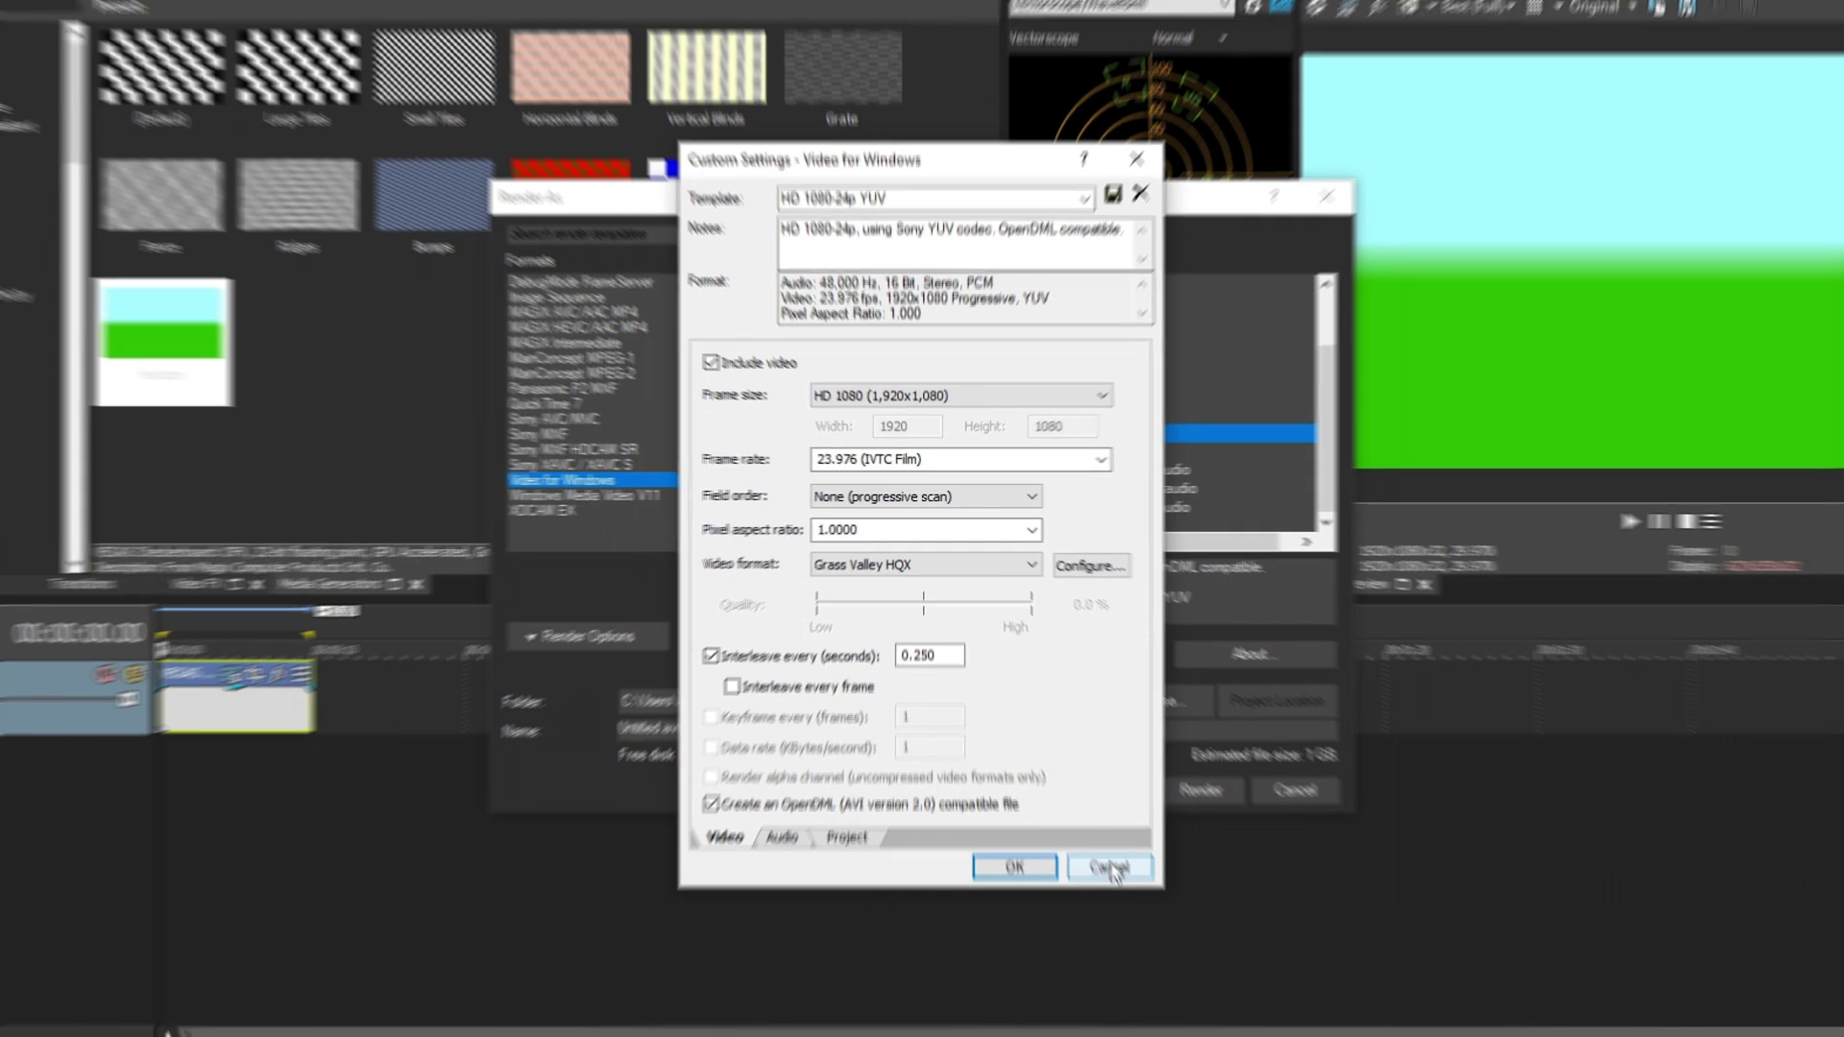
Step: Cancel both render dialogs and quit VEGAS Pro without saving the project
left_click(1182, 1014)
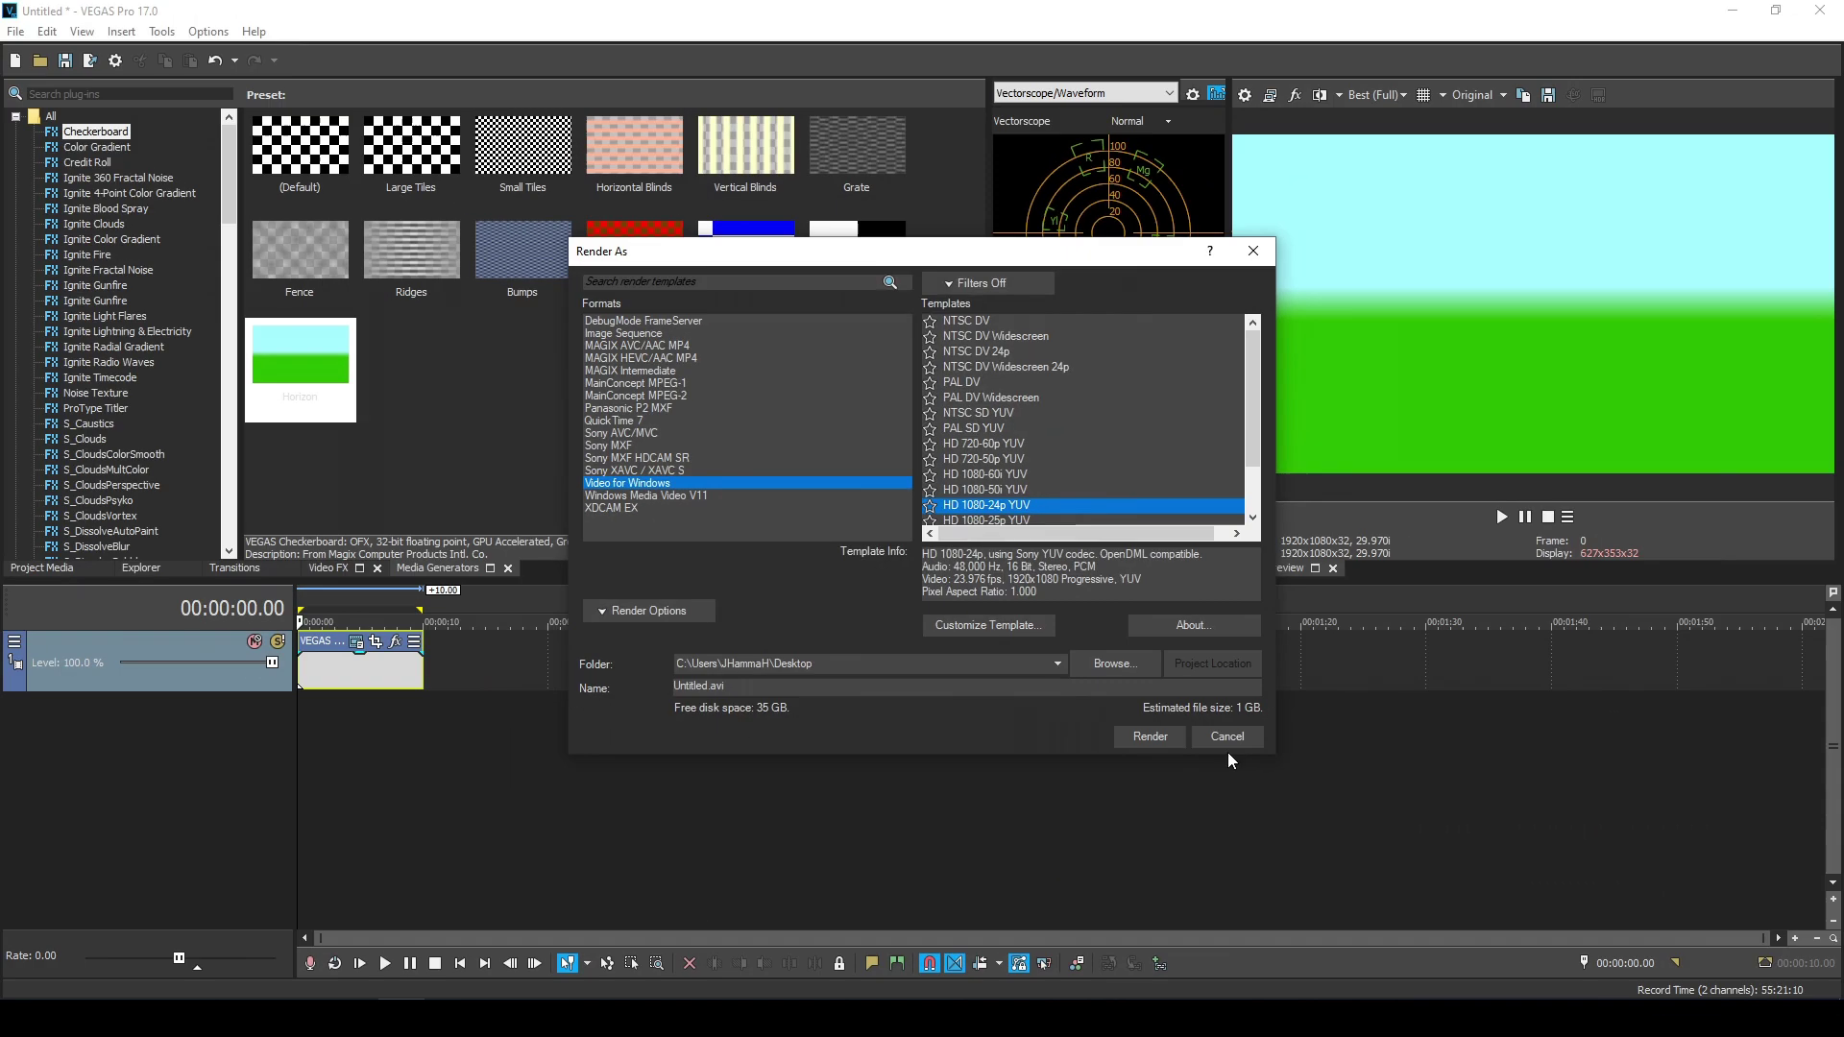
left_click(1441, 906)
left_click(1820, 11)
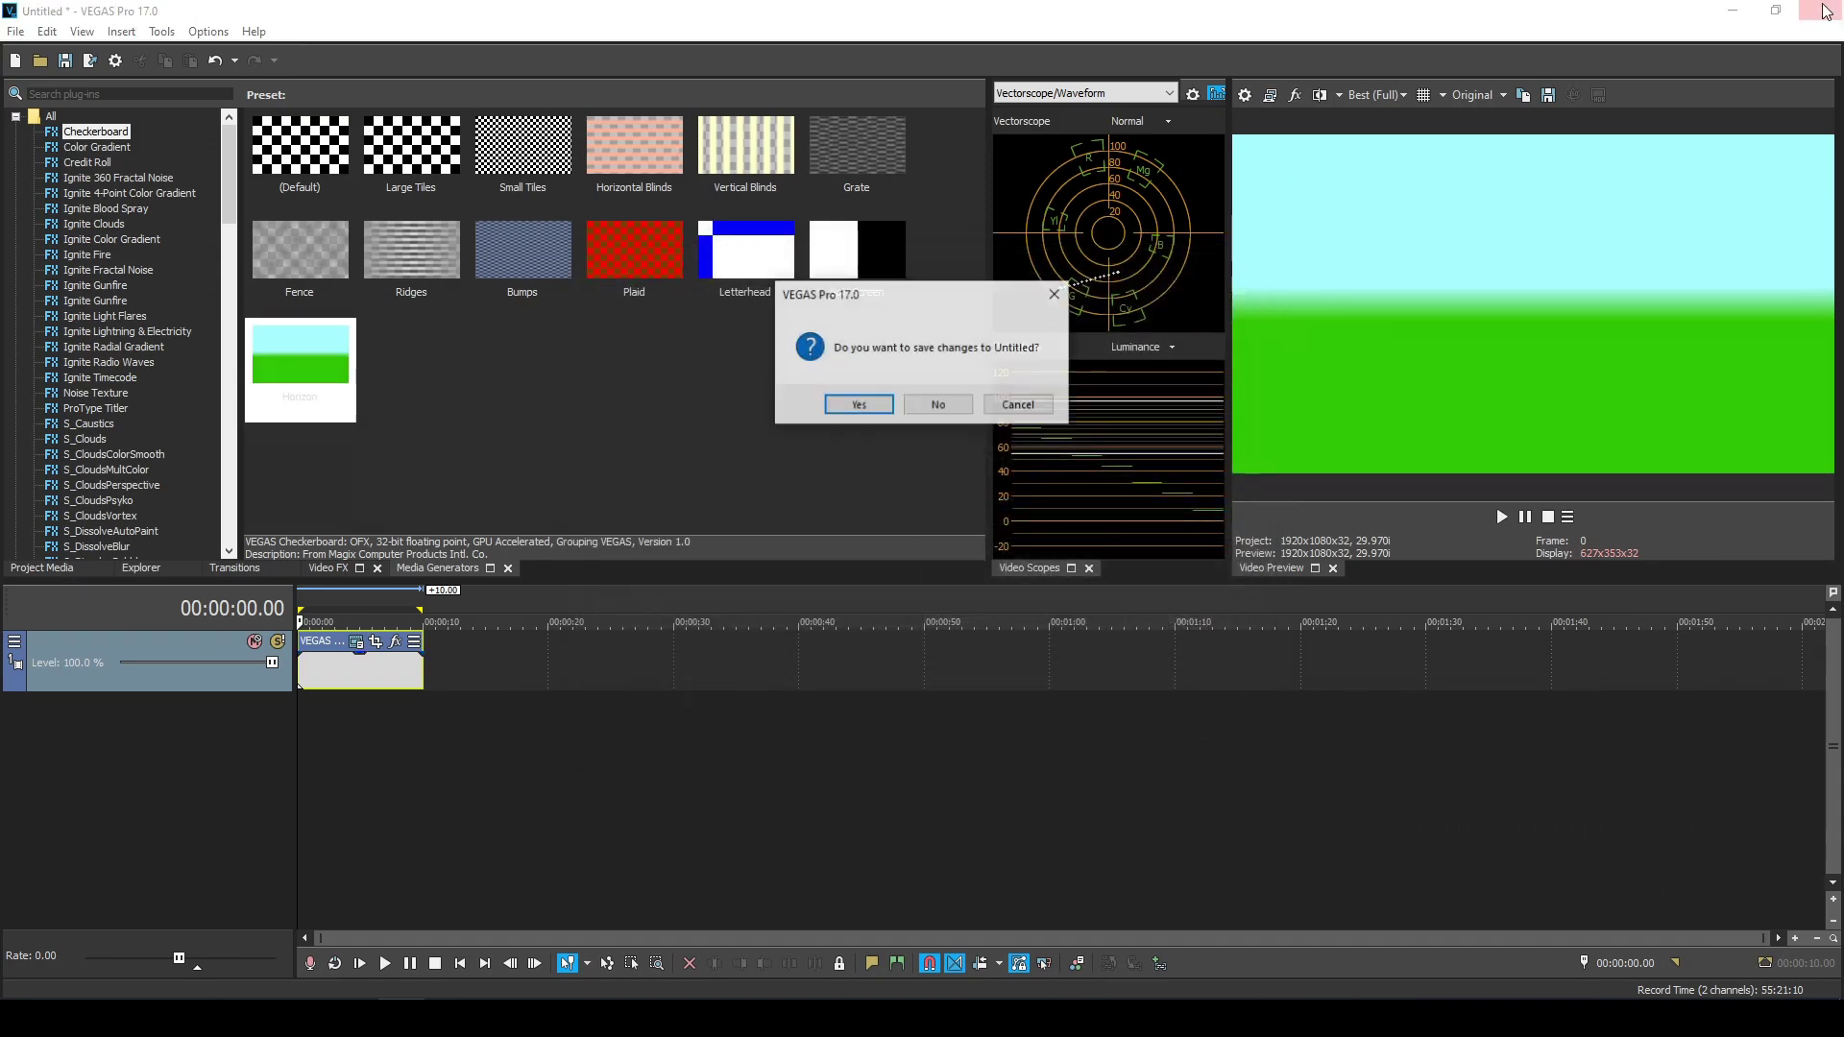
left_click(947, 412)
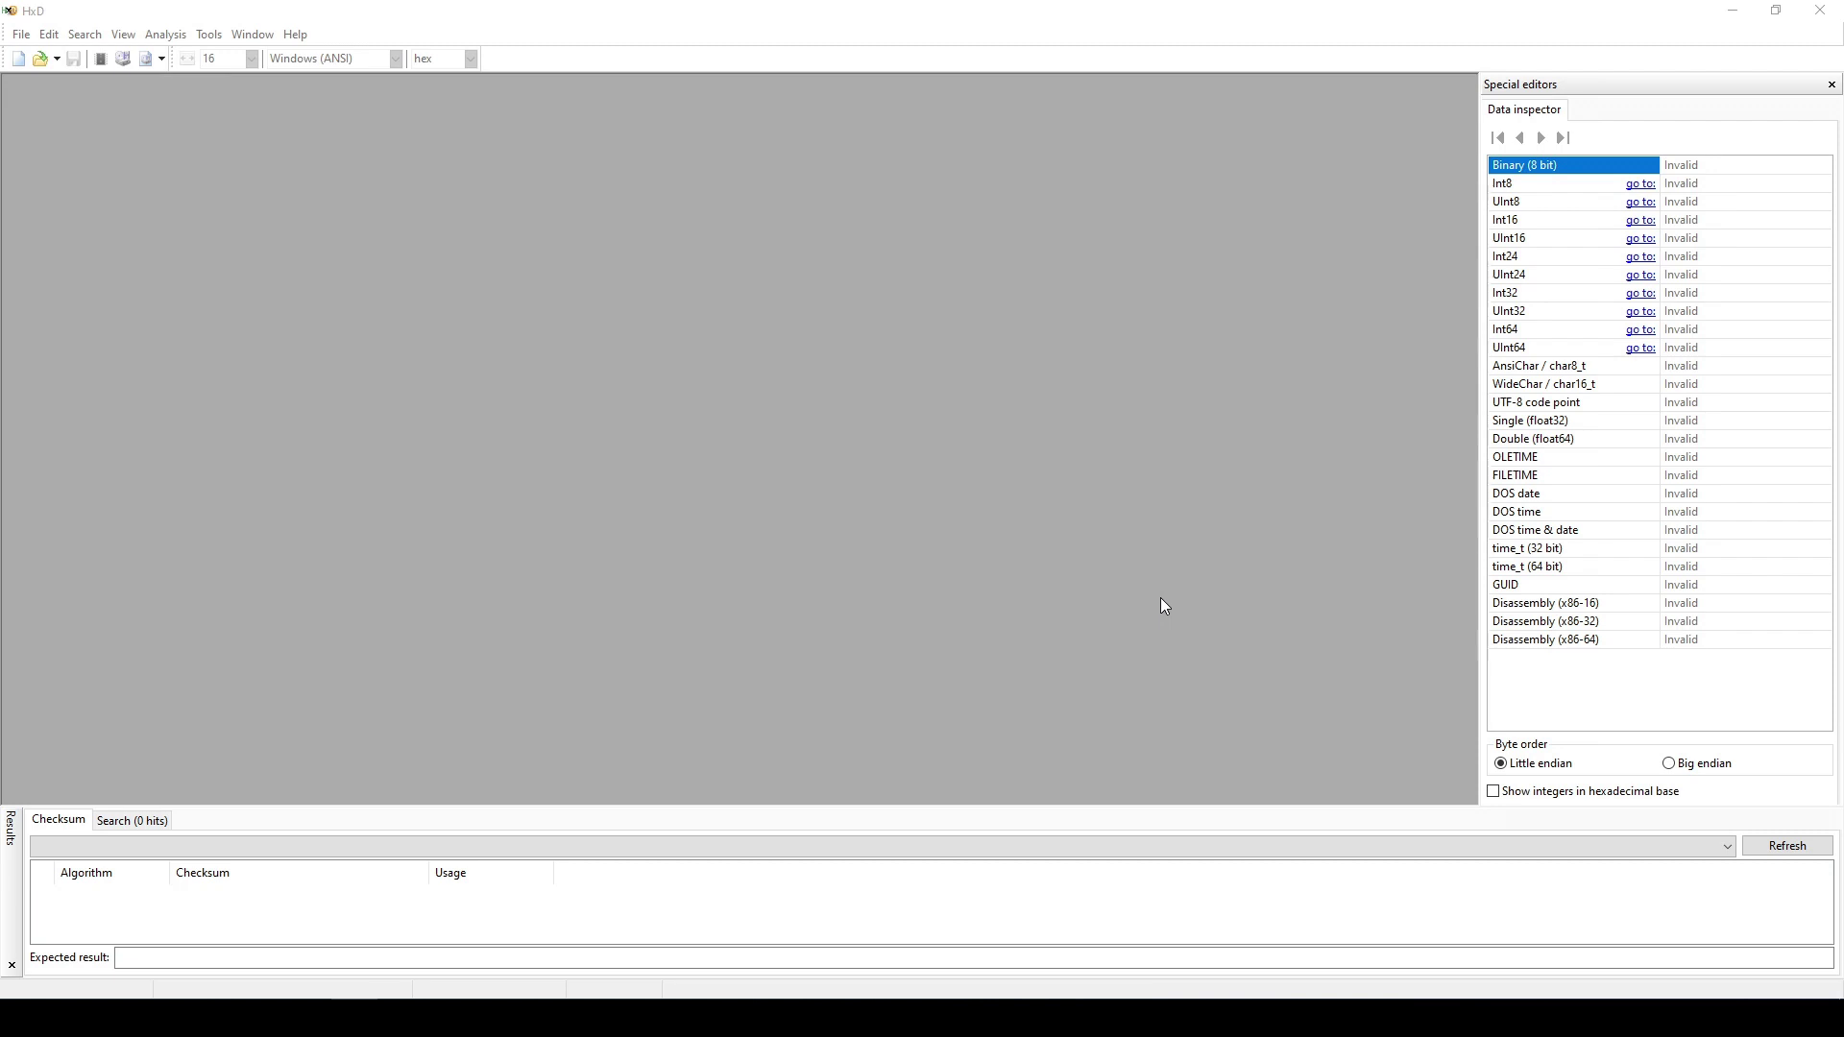
Step: Bring HxD to the front and start opening a file
left_click(36, 17)
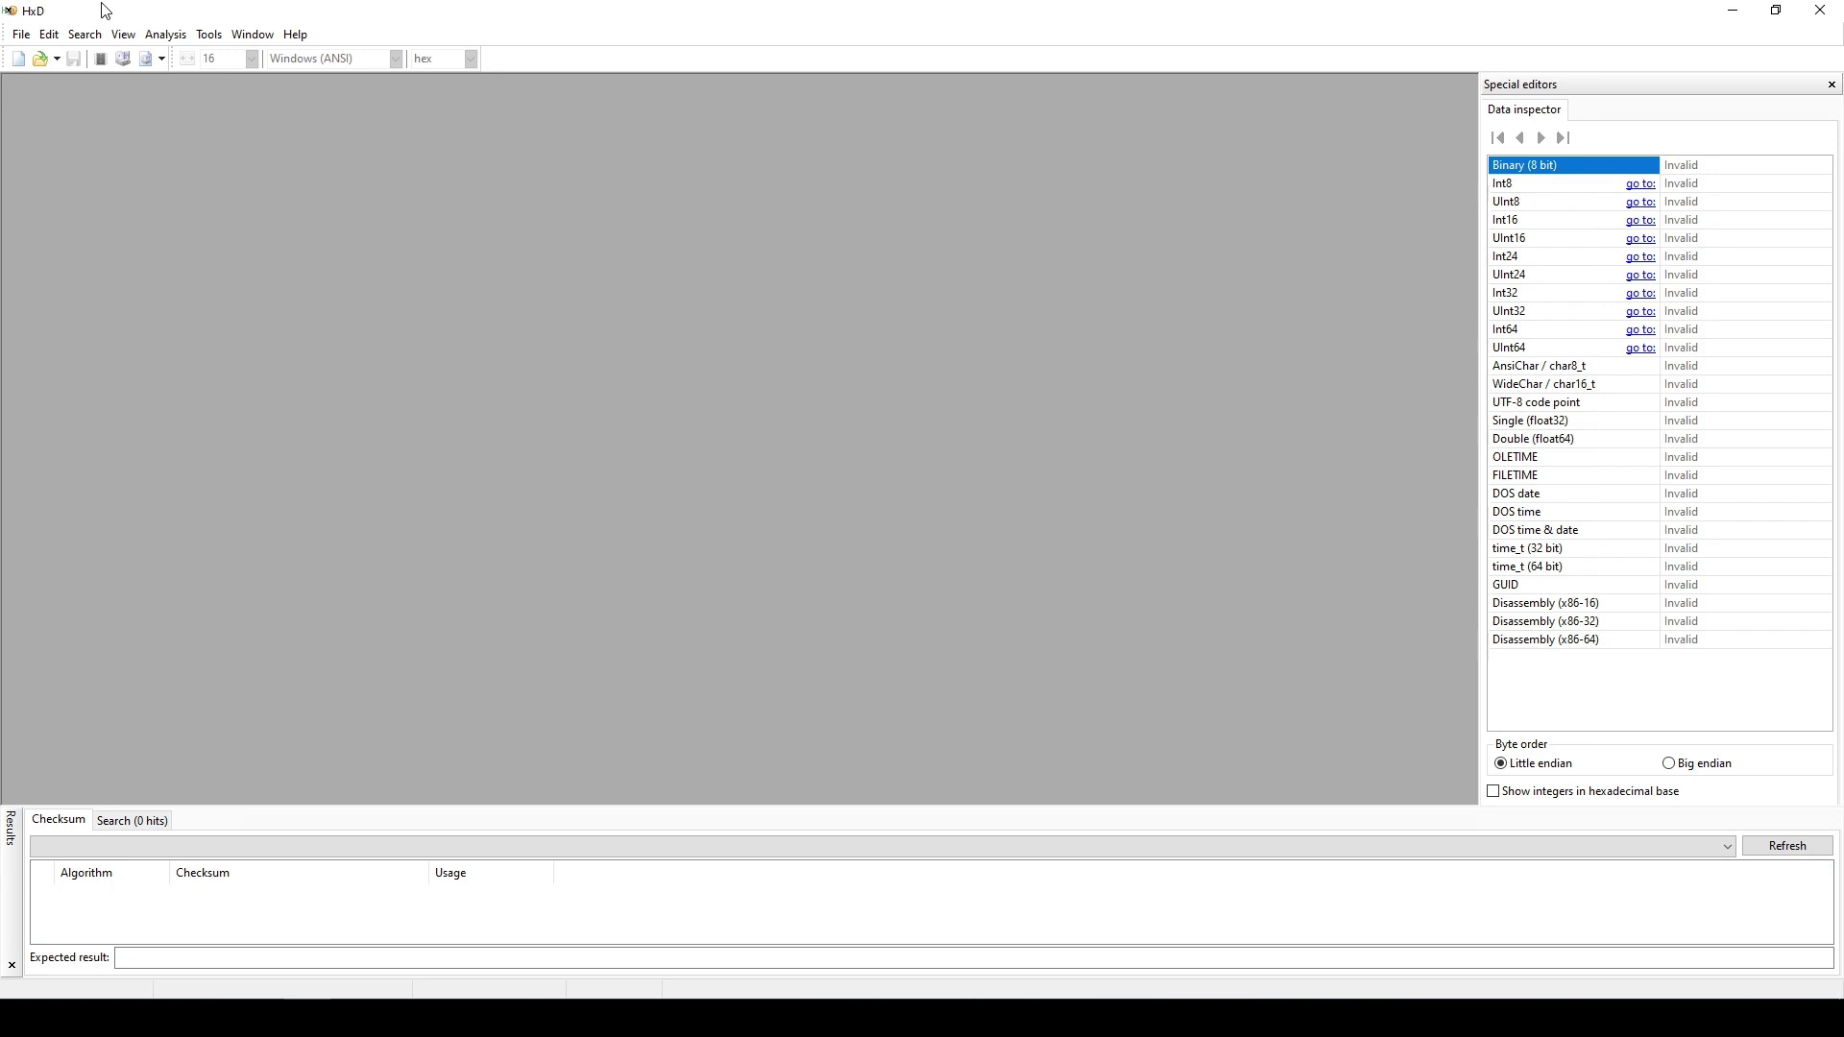
left_click(20, 34)
left_click(60, 75)
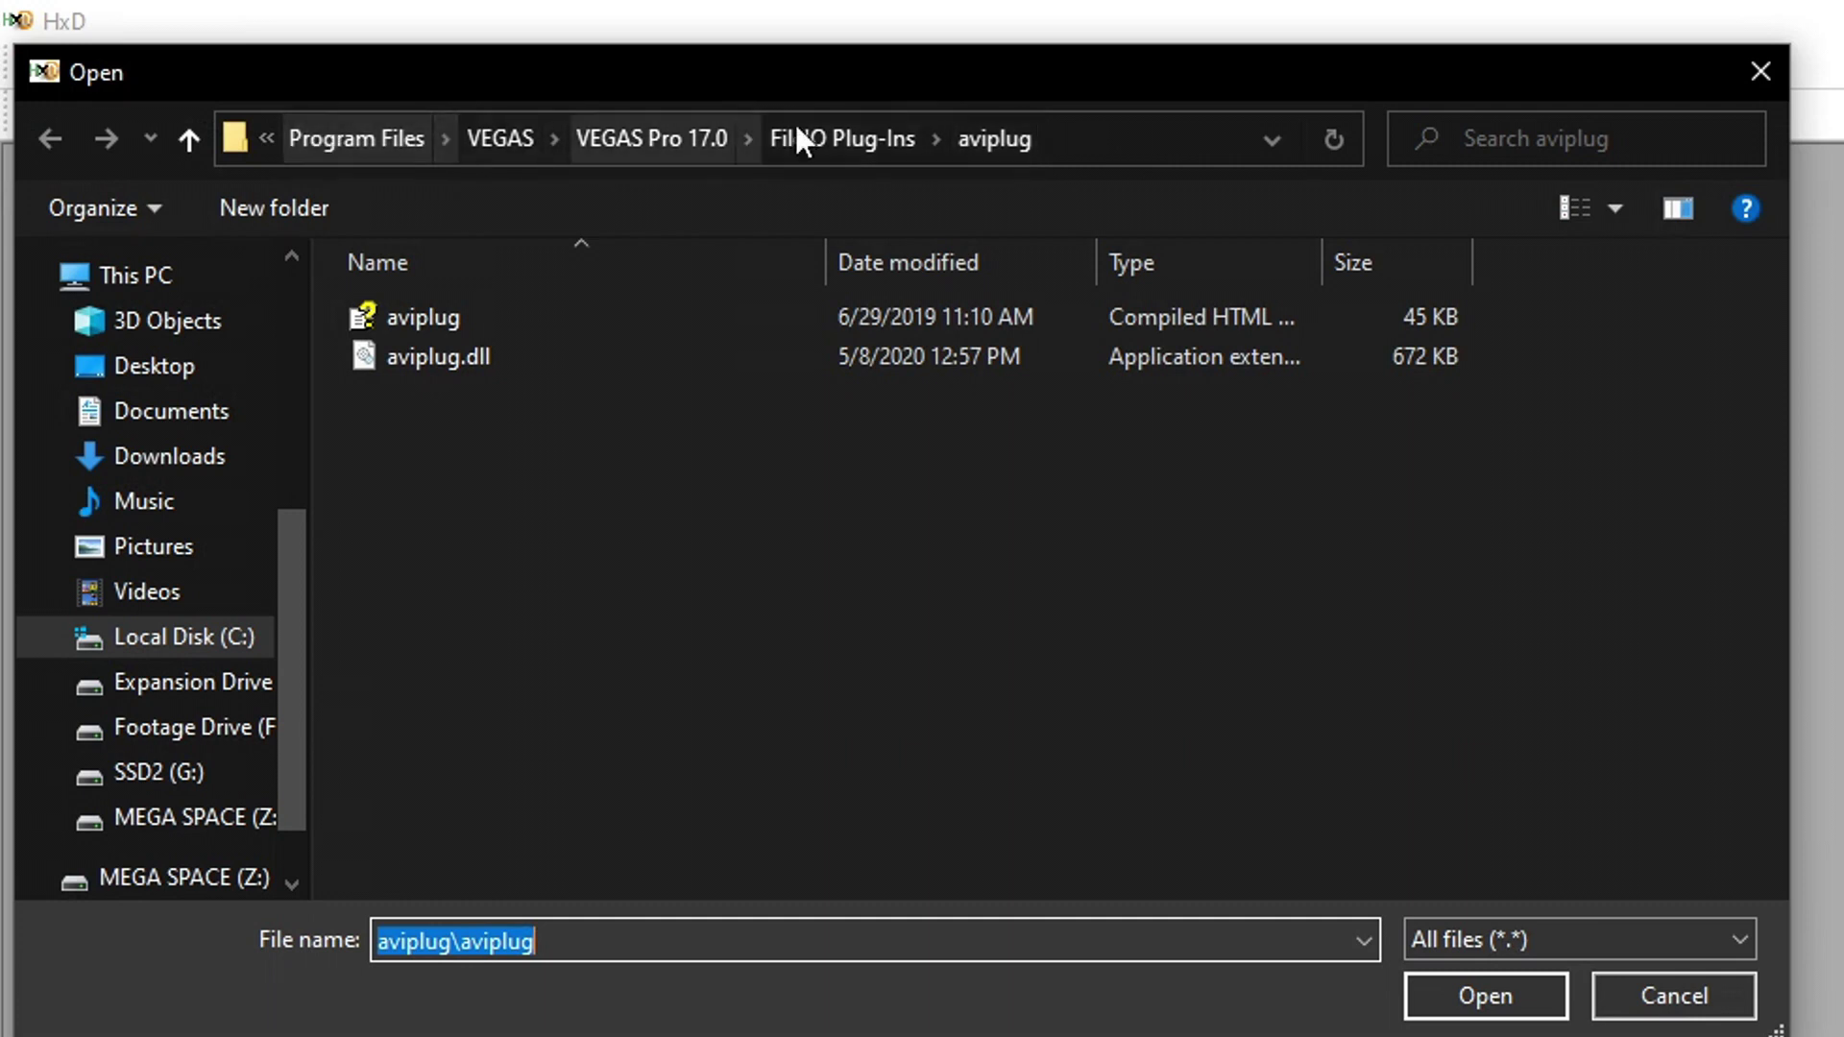
Step: Change the path from VEGAS Pro 17.0 to 16.0 to view its aviplug folder
left_click(1117, 140)
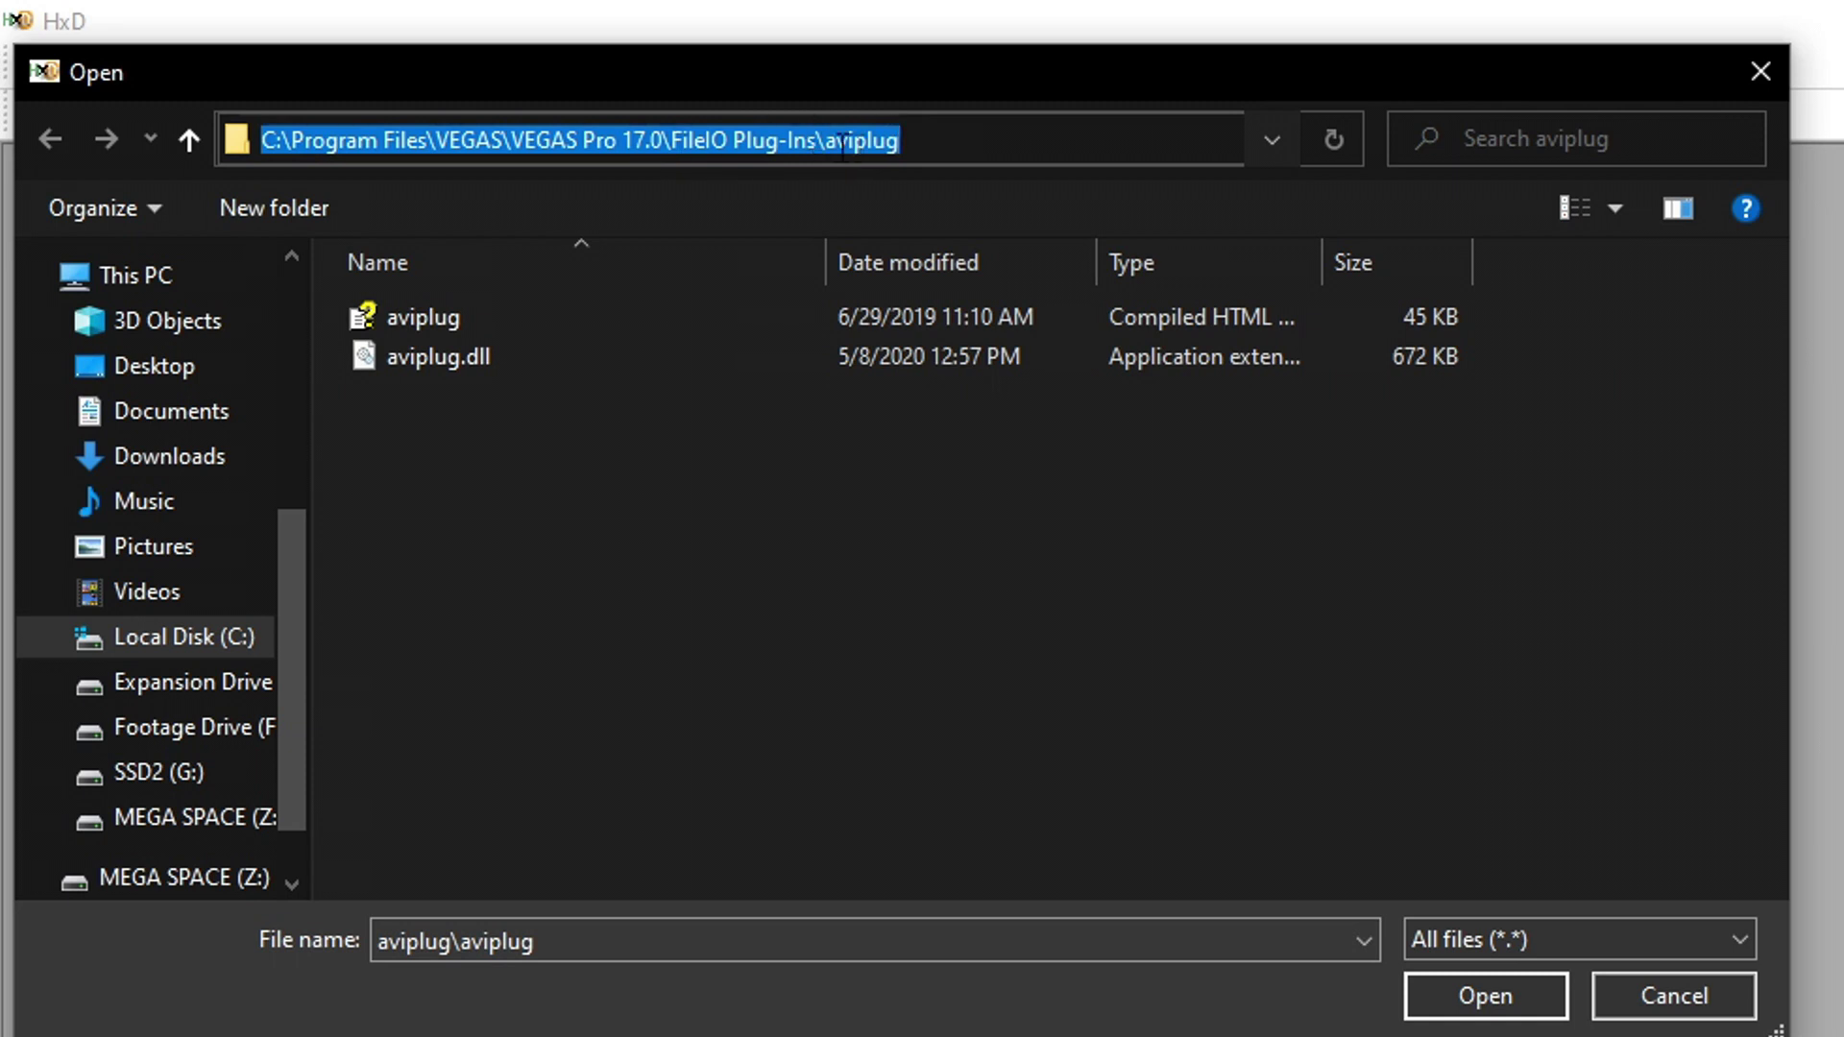
left_click(624, 140)
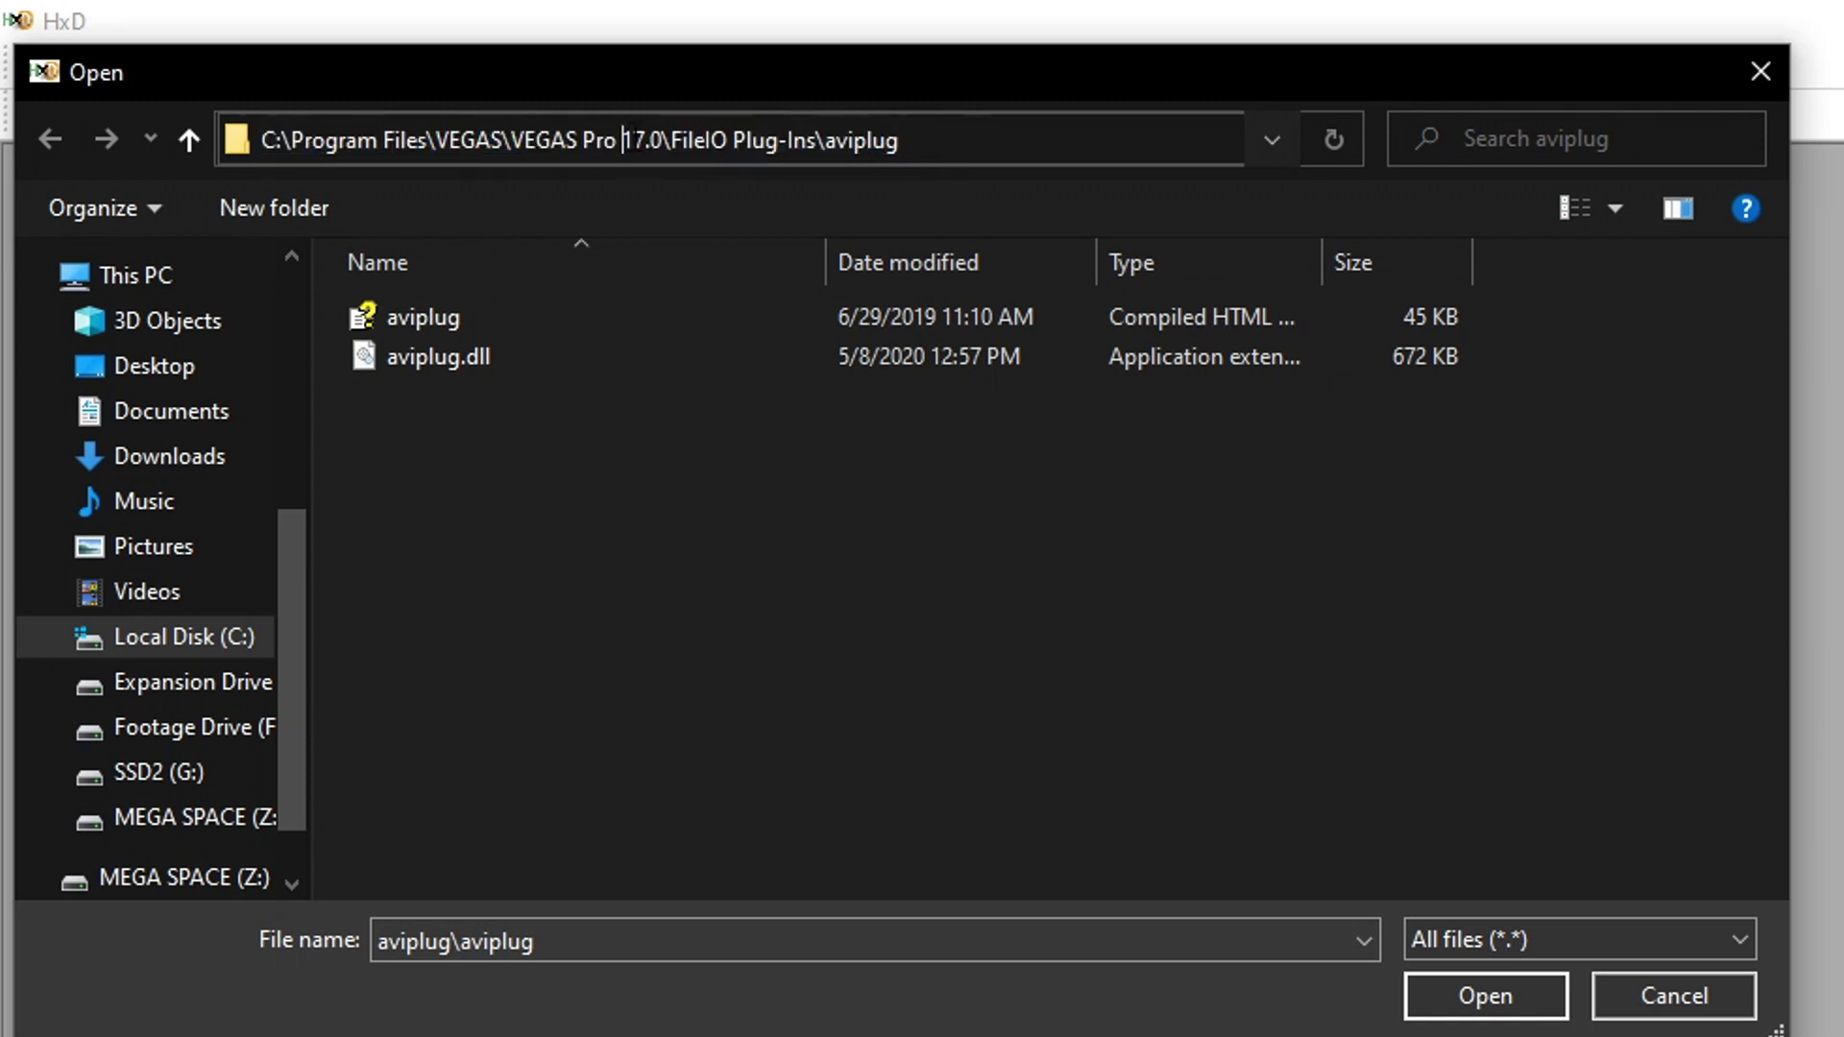
left_click_drag(629, 140, 644, 140)
type("6")
key("Return")
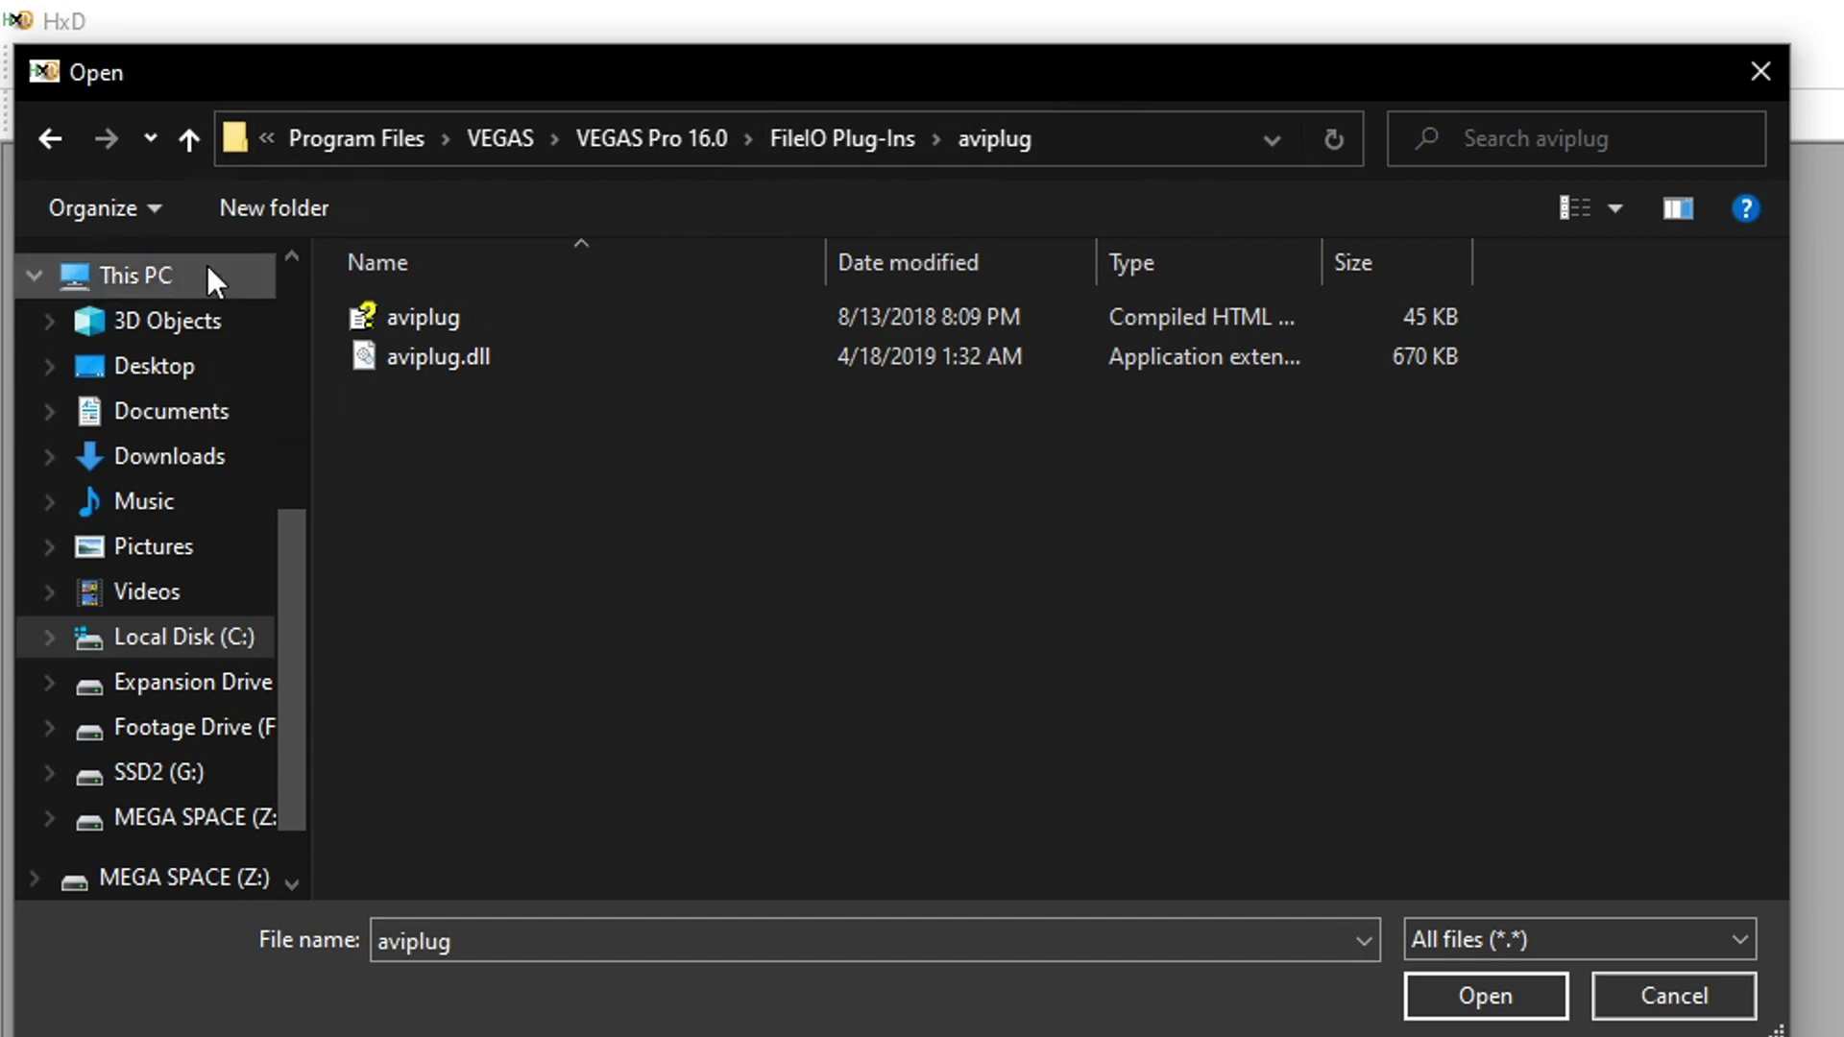
Step: Switch the path back to the VEGAS Pro 17.0 FileIO Plug-Ins aviplug folder
left_click(1104, 139)
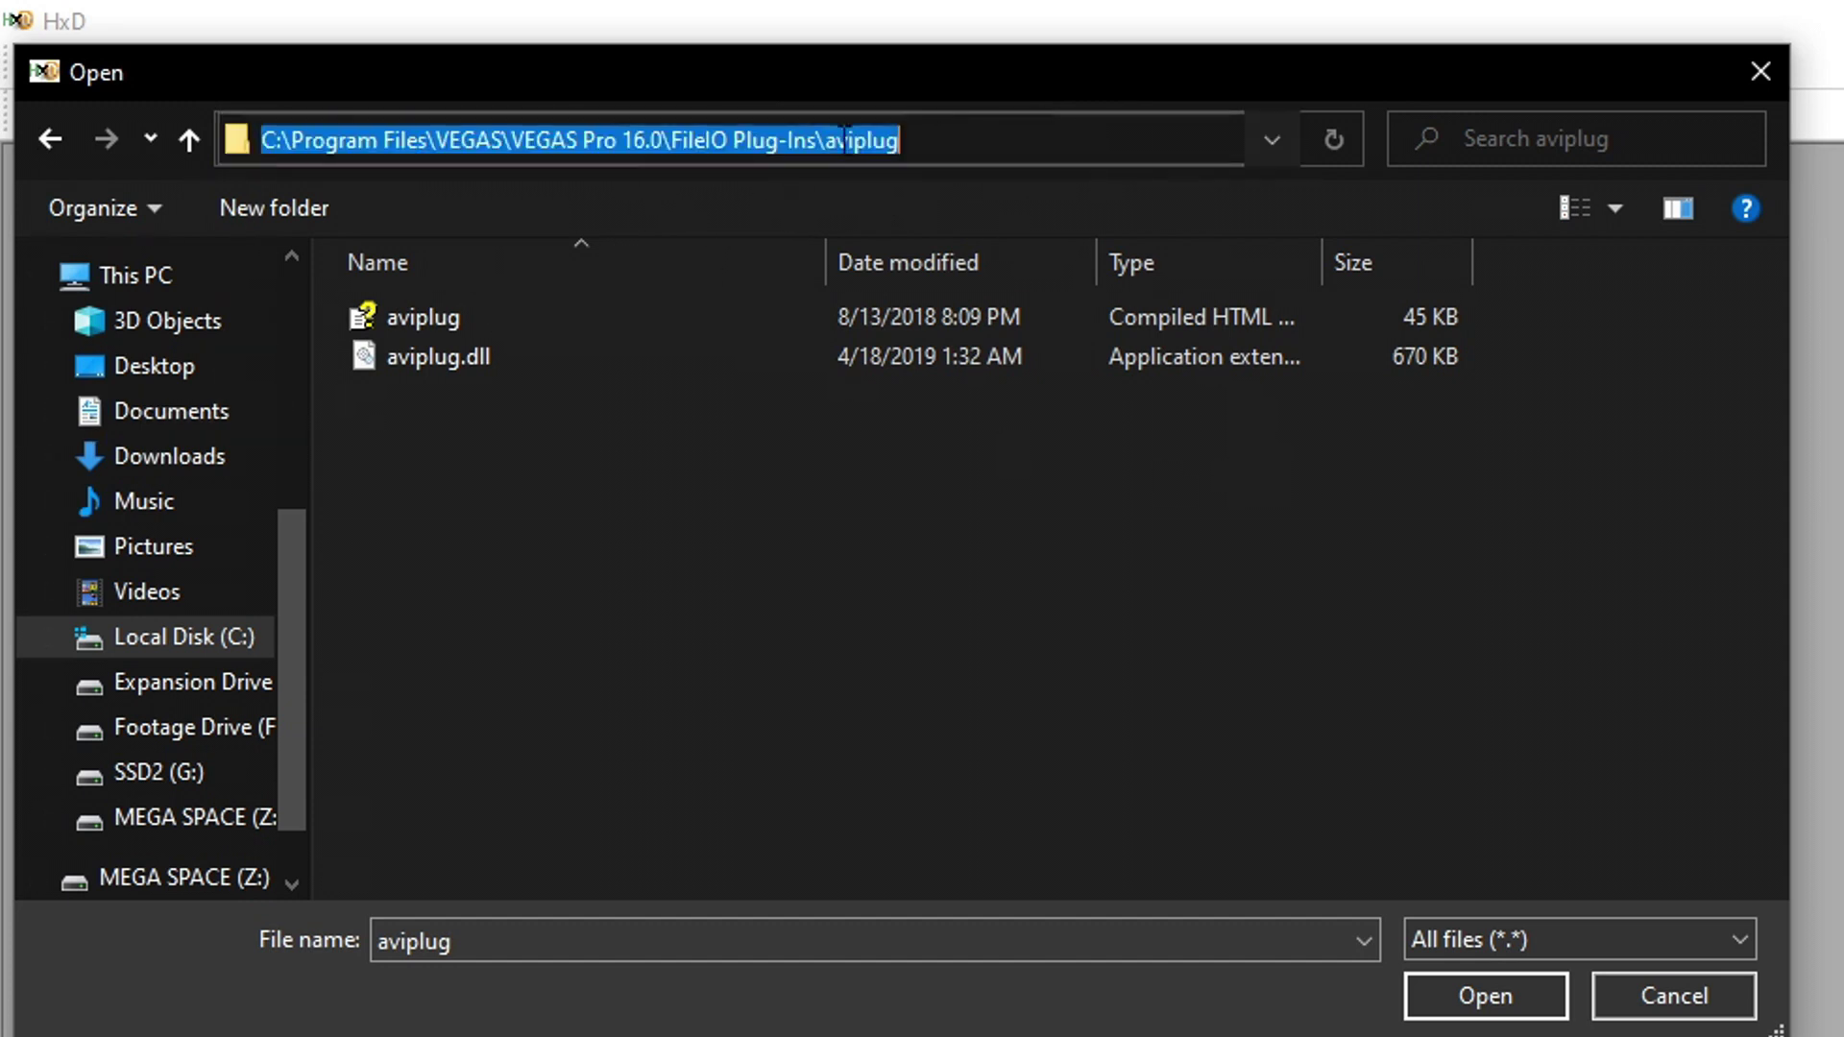
left_click_drag(631, 141, 642, 140)
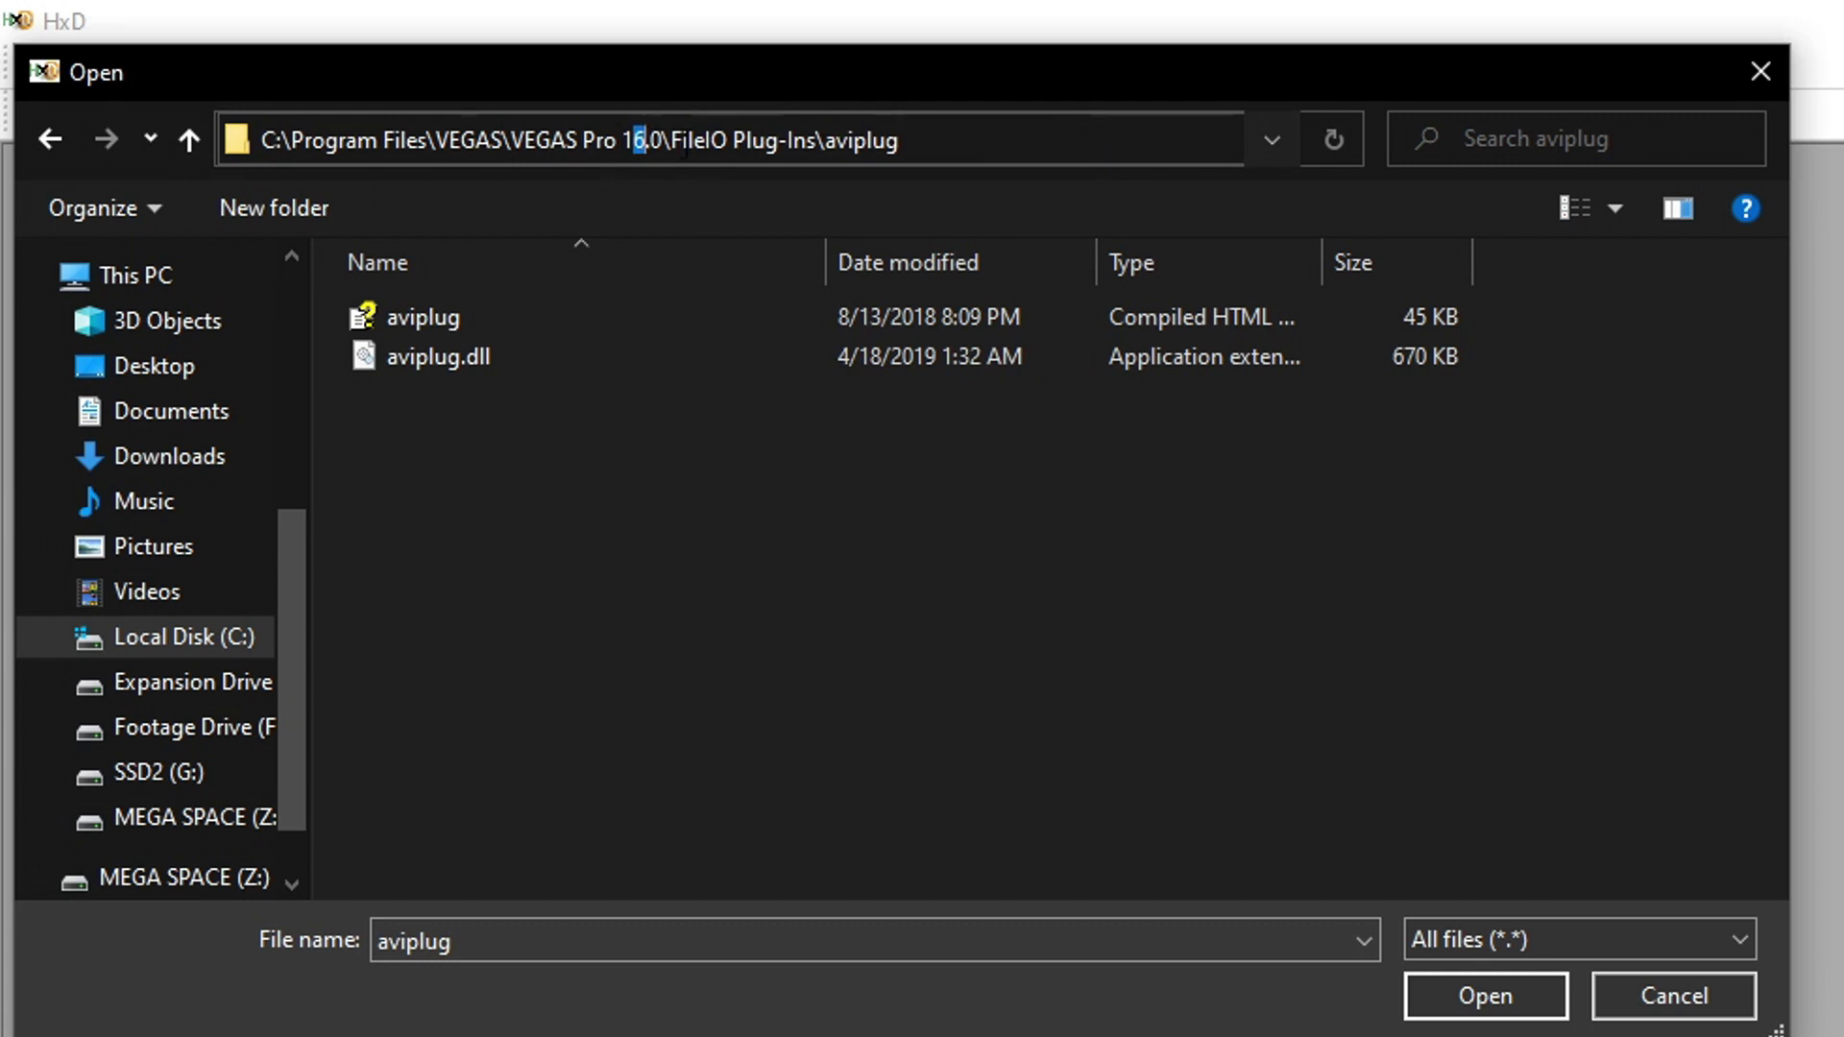
type("7")
key("Return")
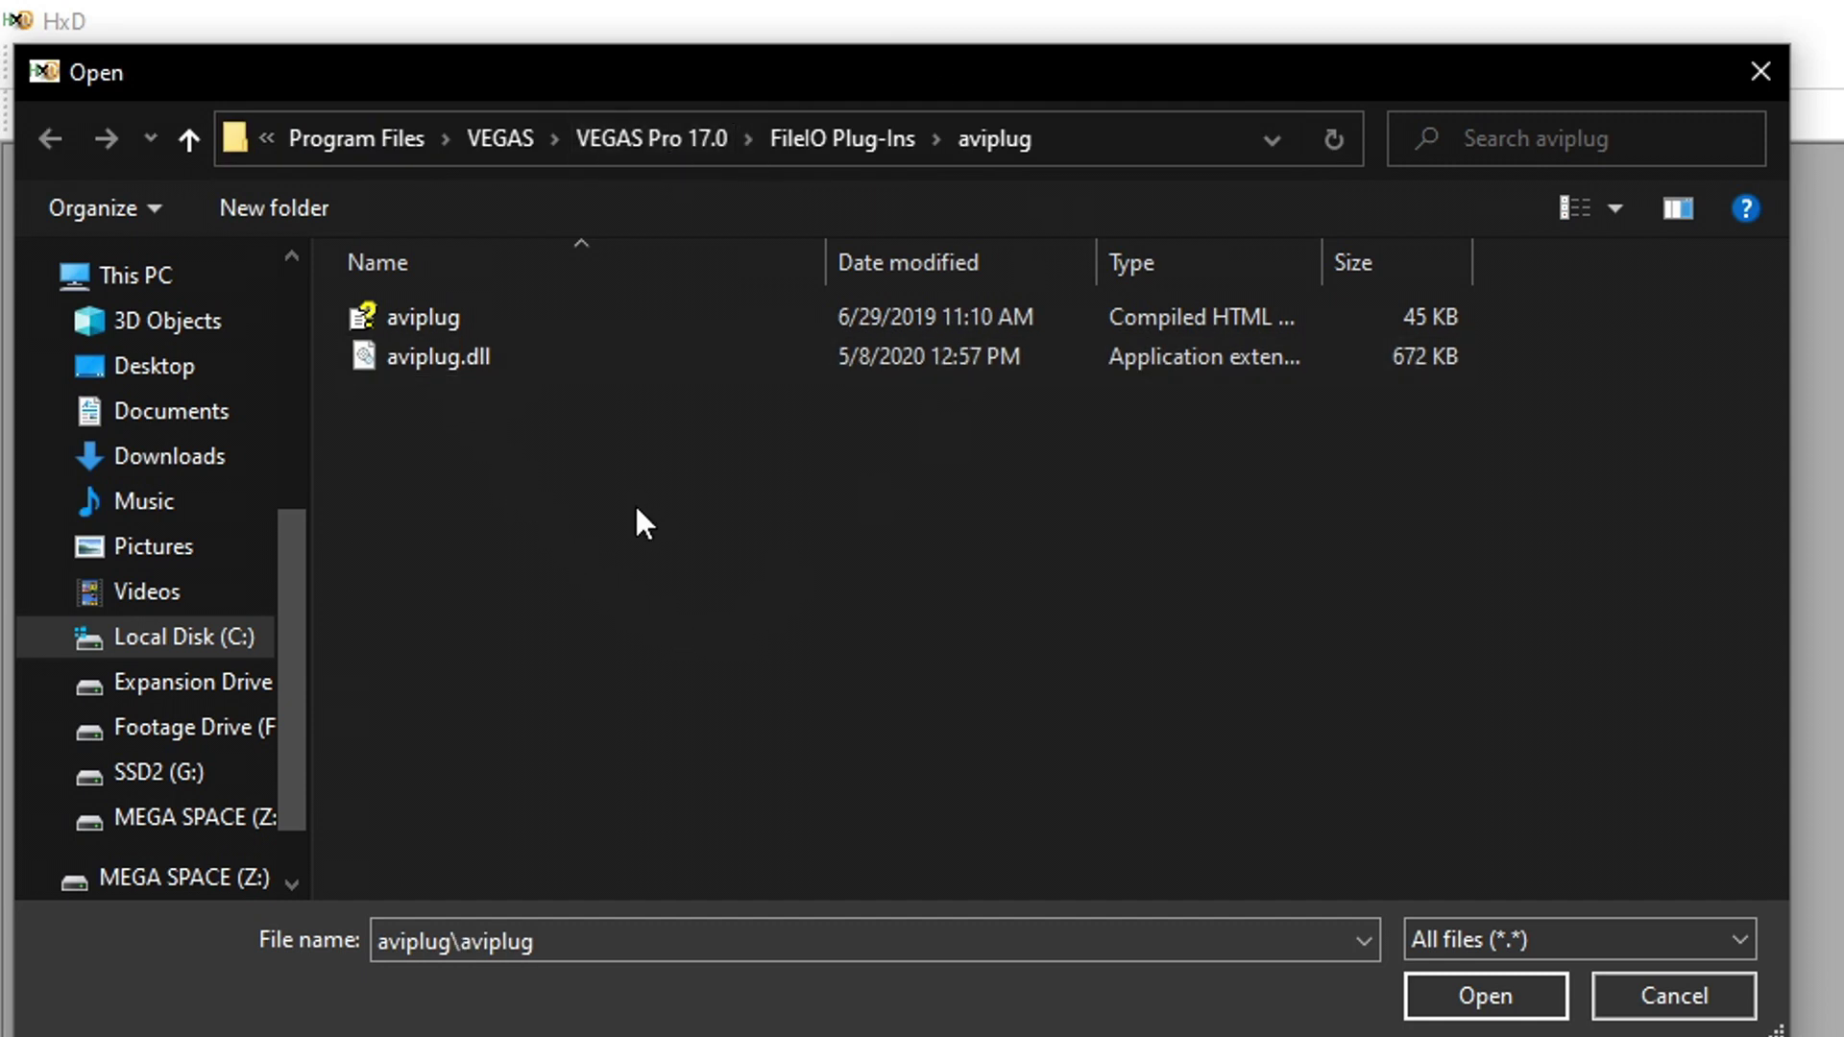
Step: Copy aviplug.dll, open the SyF modified VEGAS 17 aviplug.dll, and bring up Find
mouse_move(447, 368)
right_click(422, 366)
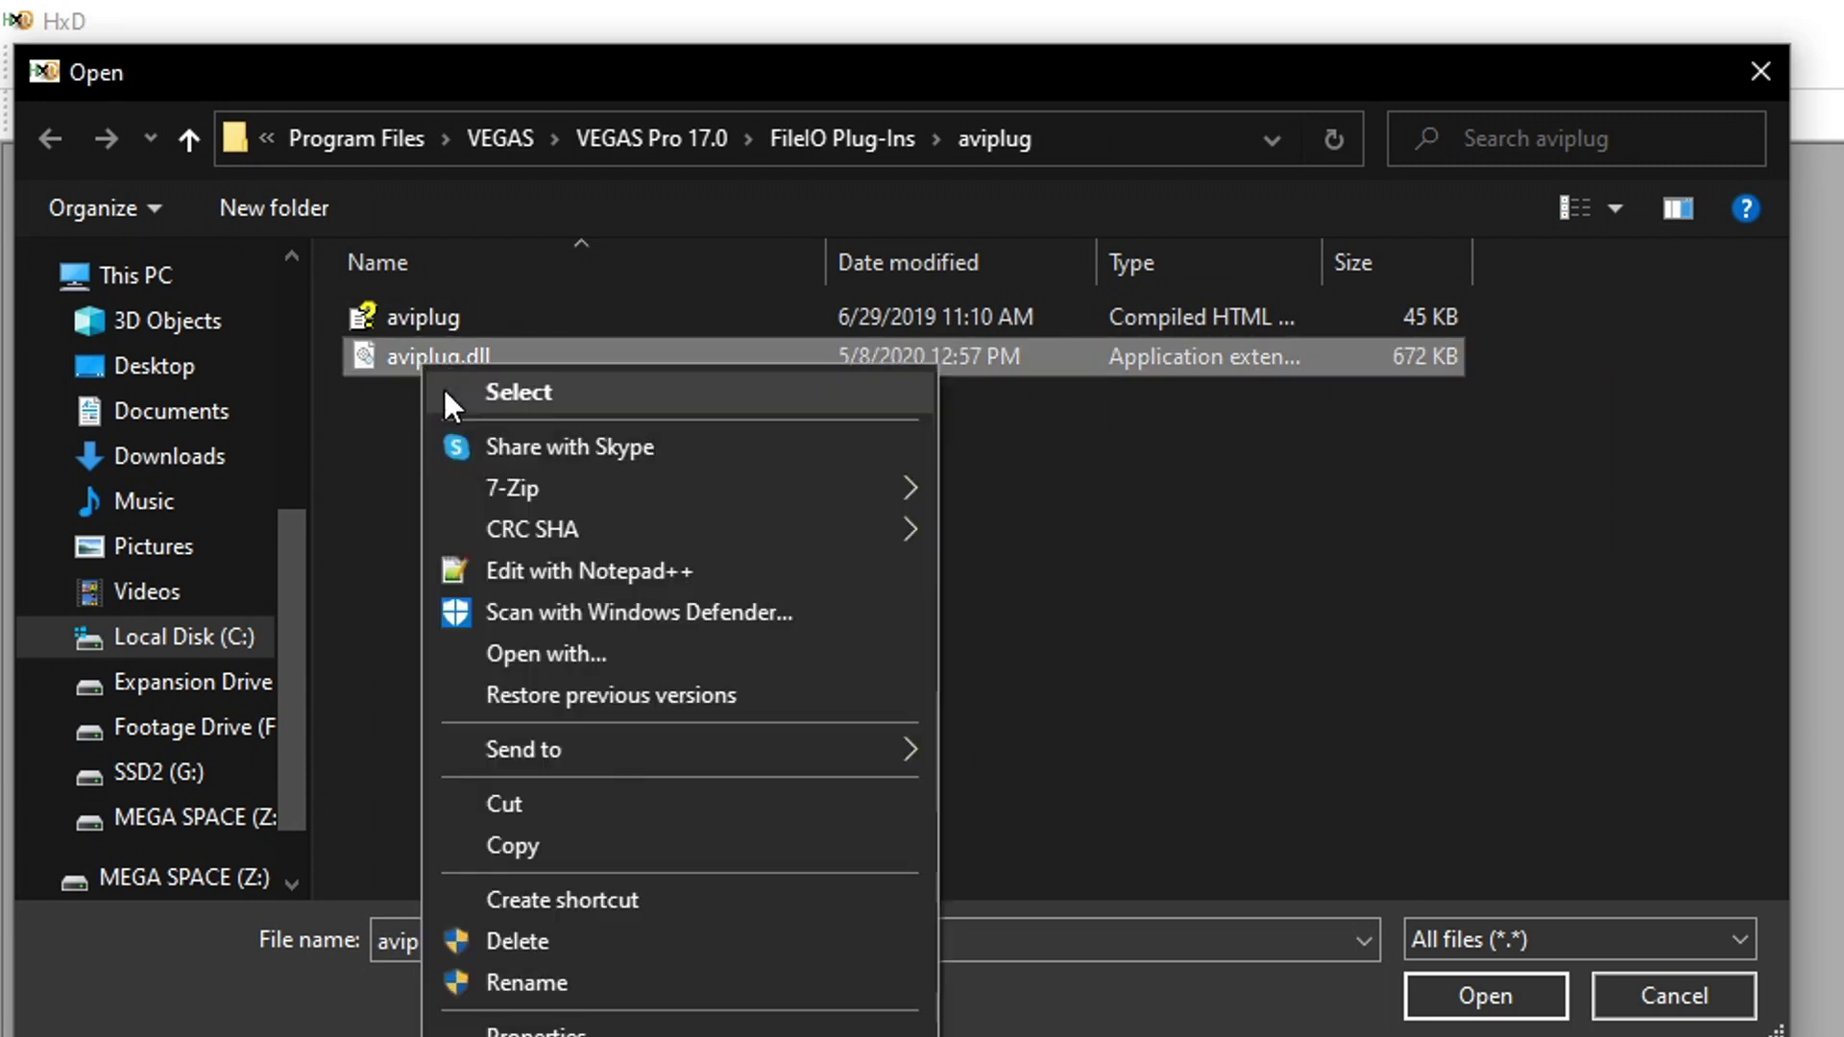
left_click(570, 845)
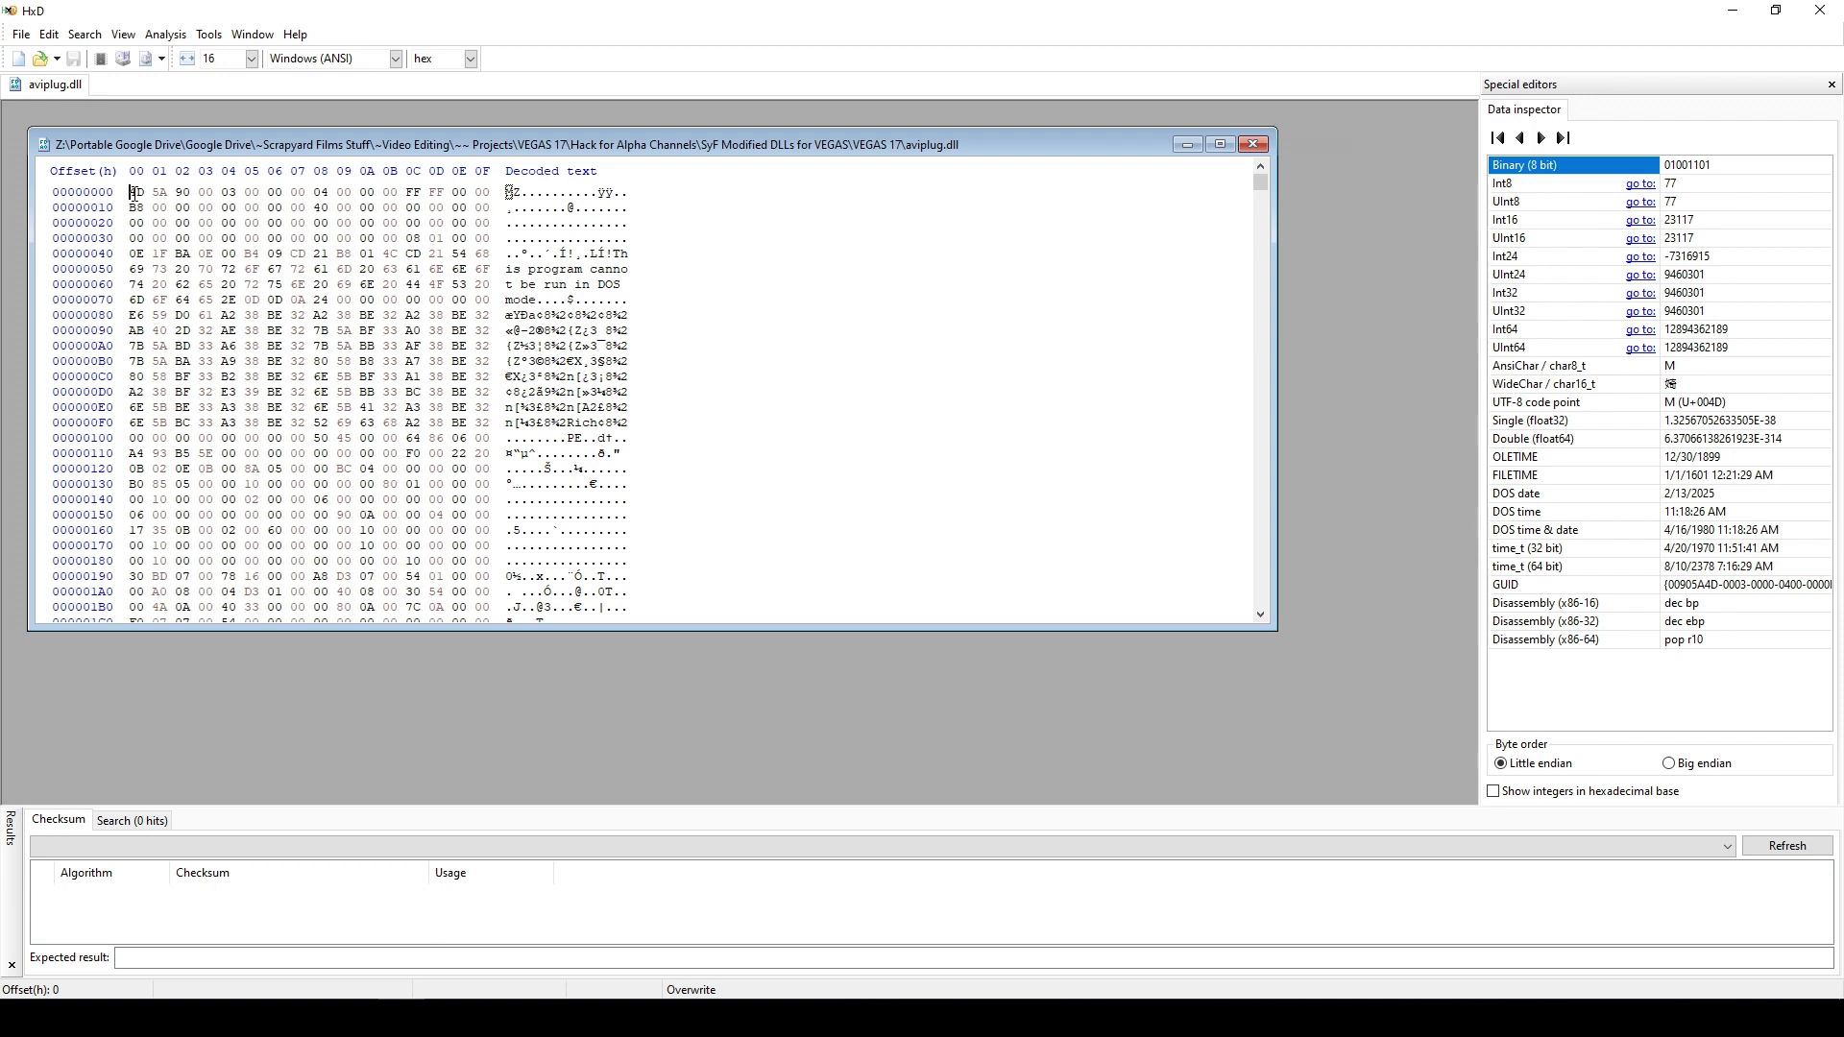
key("ctrl+f")
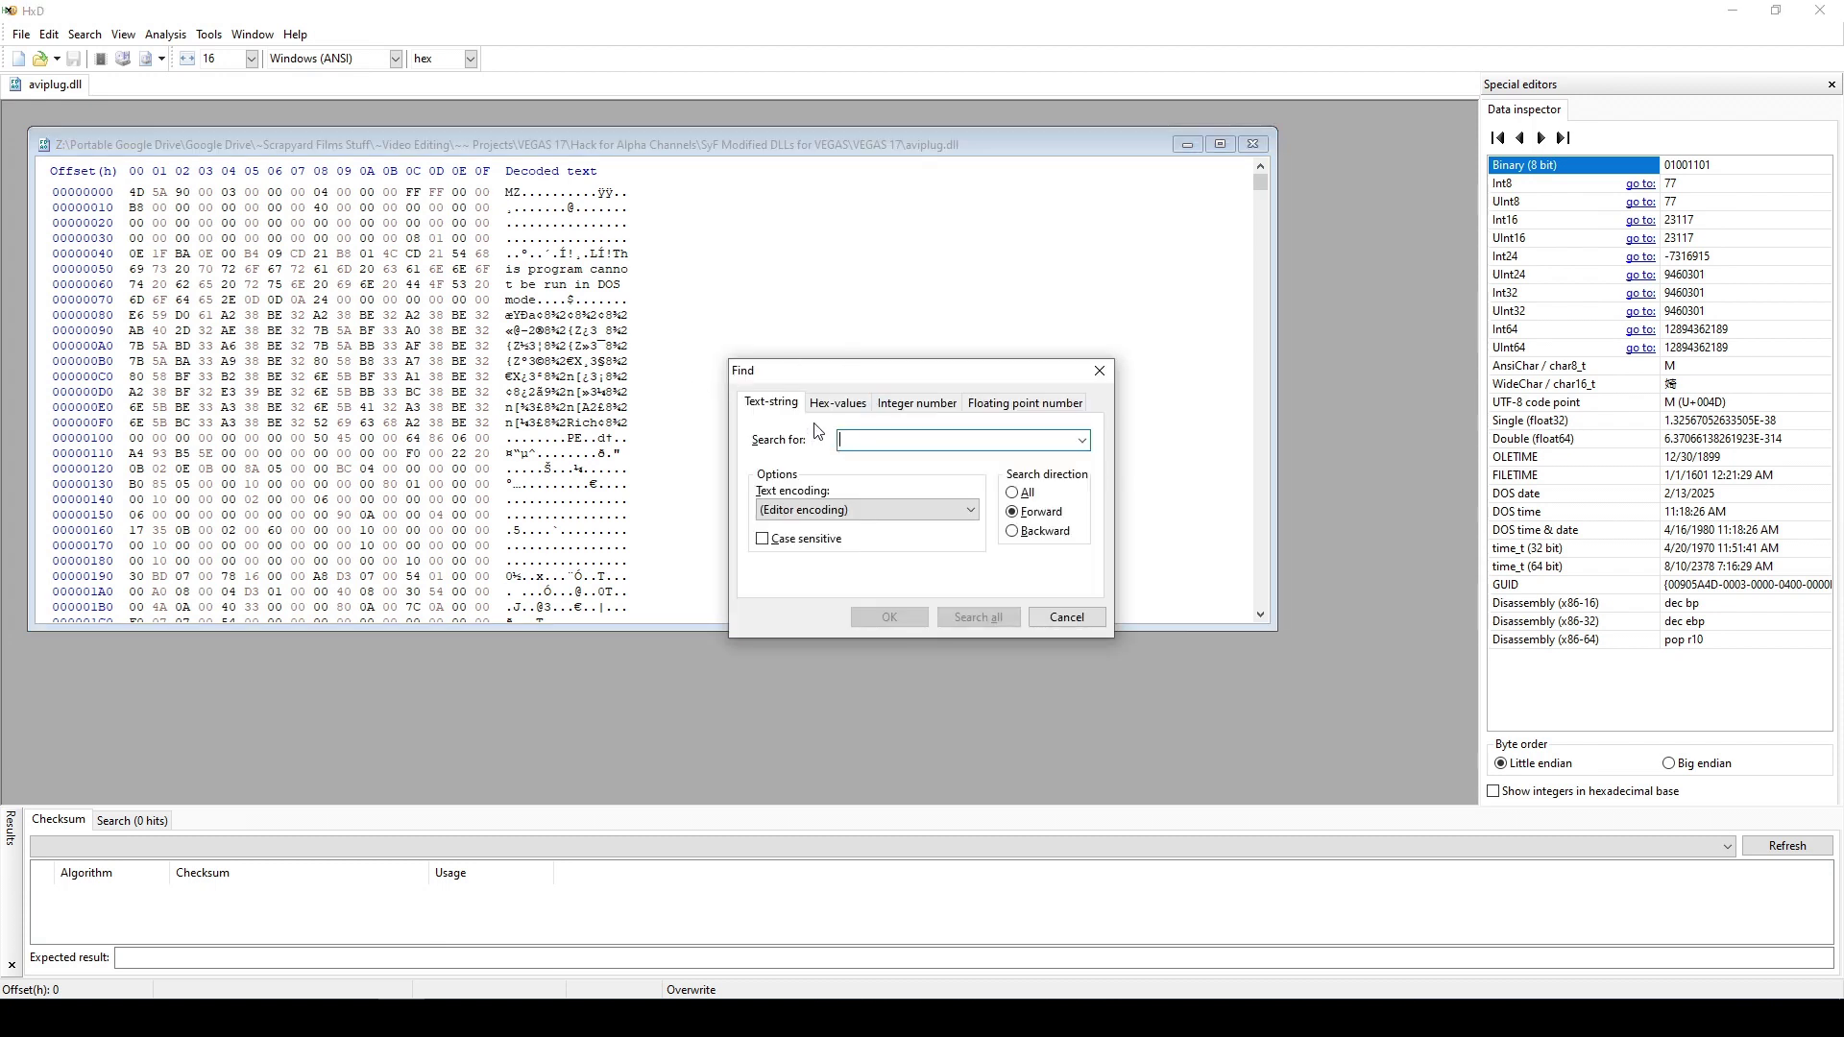
Step: Enter the pasted hex pattern ending 3D 4D 31 30 34 75 0A, trimming trailing zeros
left_click(838, 403)
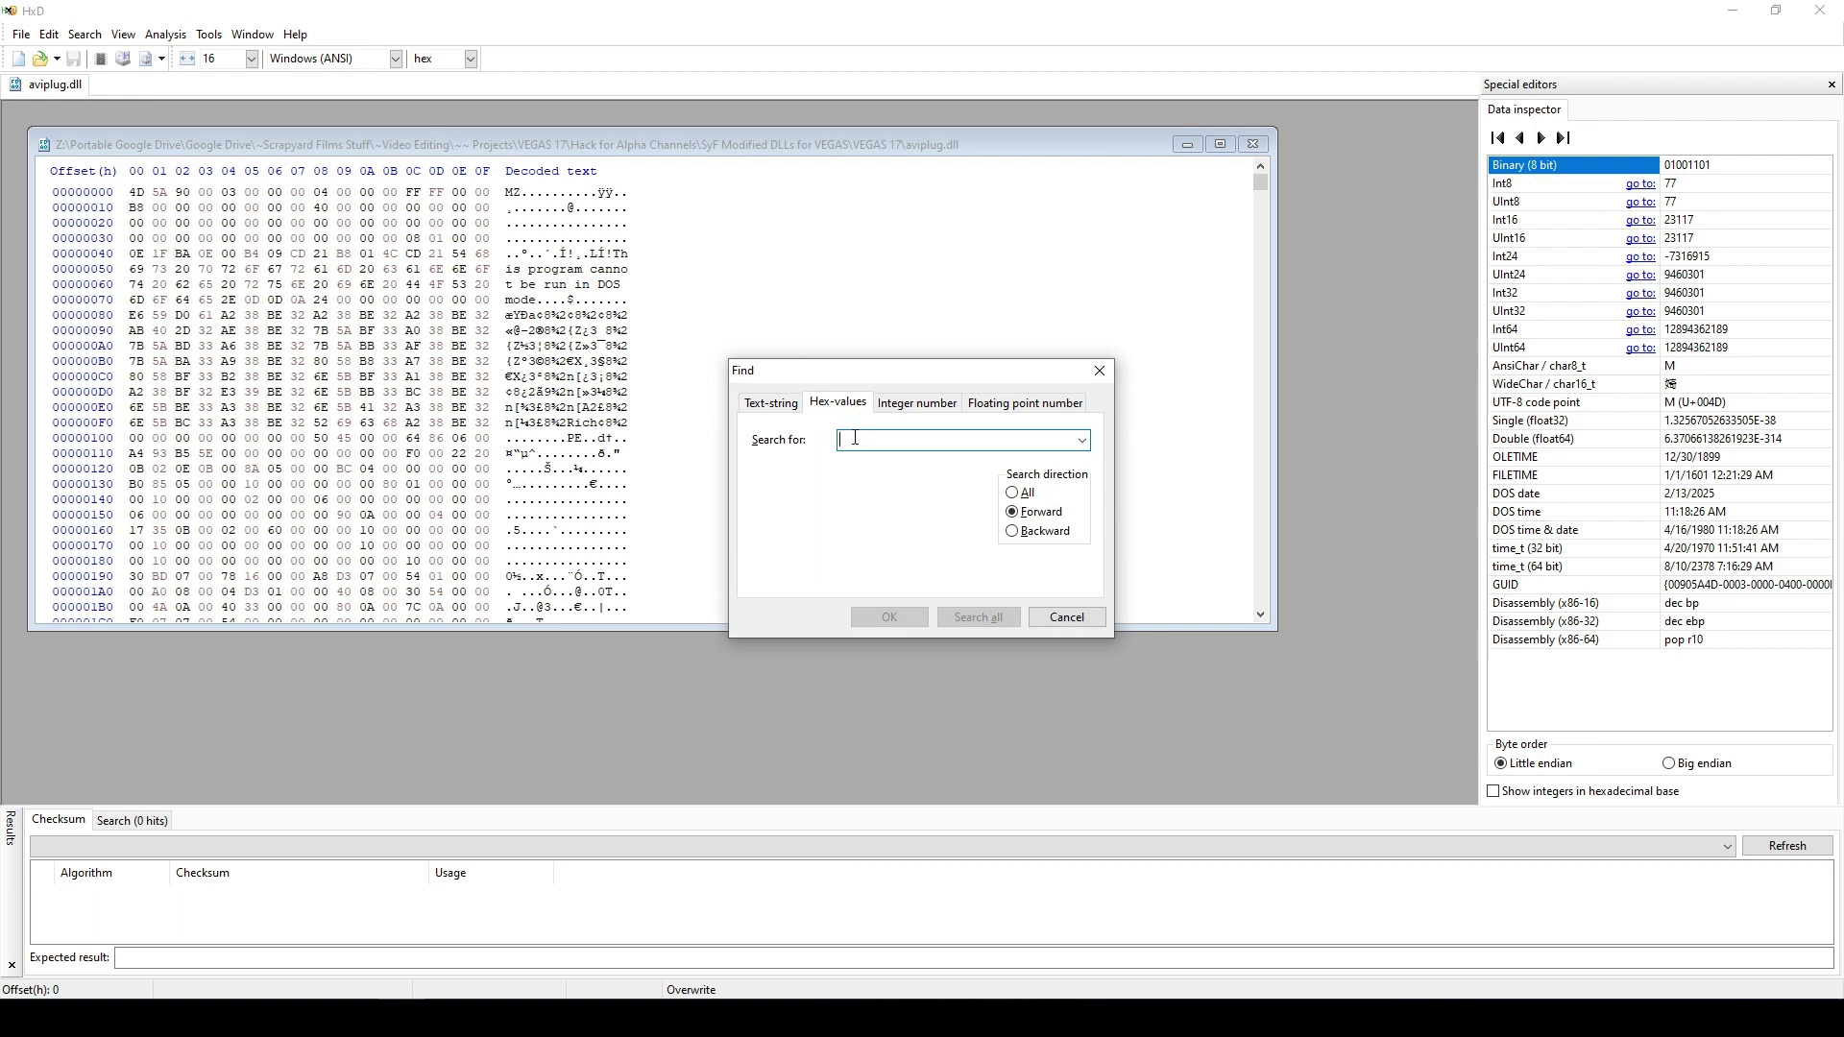
key("ctrl+v")
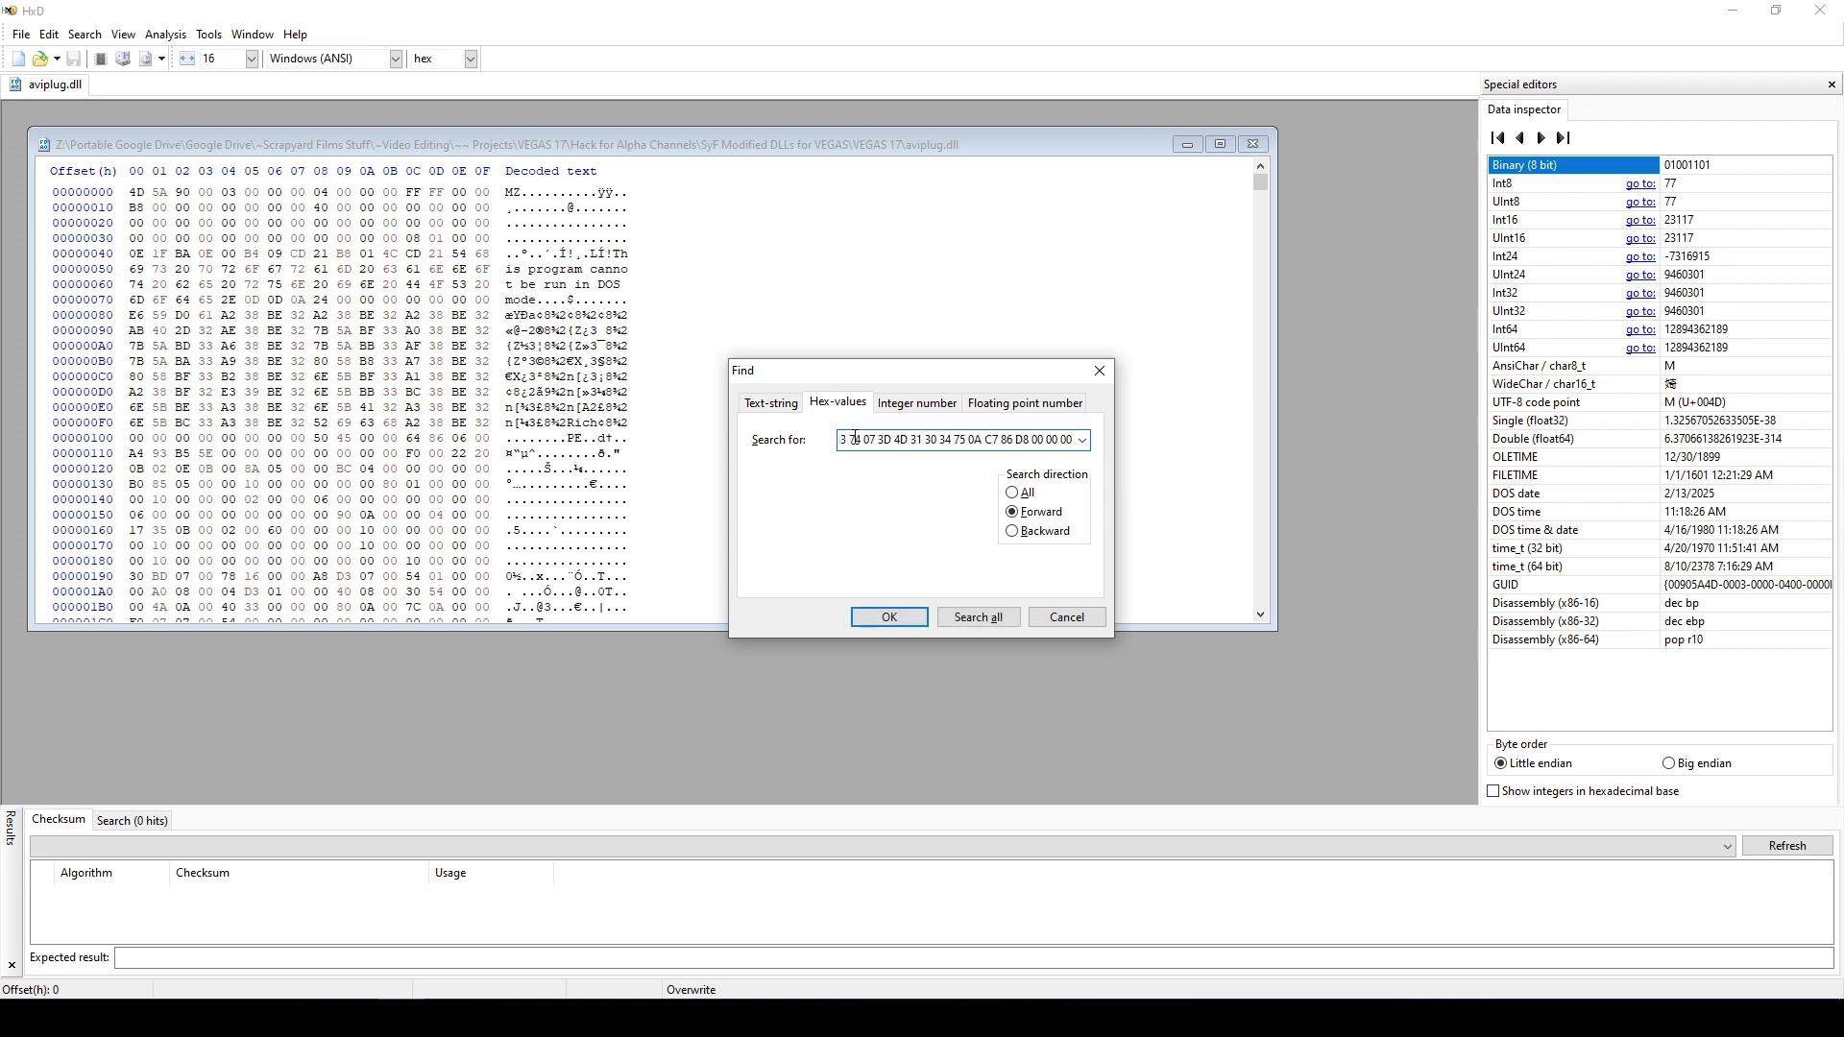
left_click_drag(1025, 443, 1118, 445)
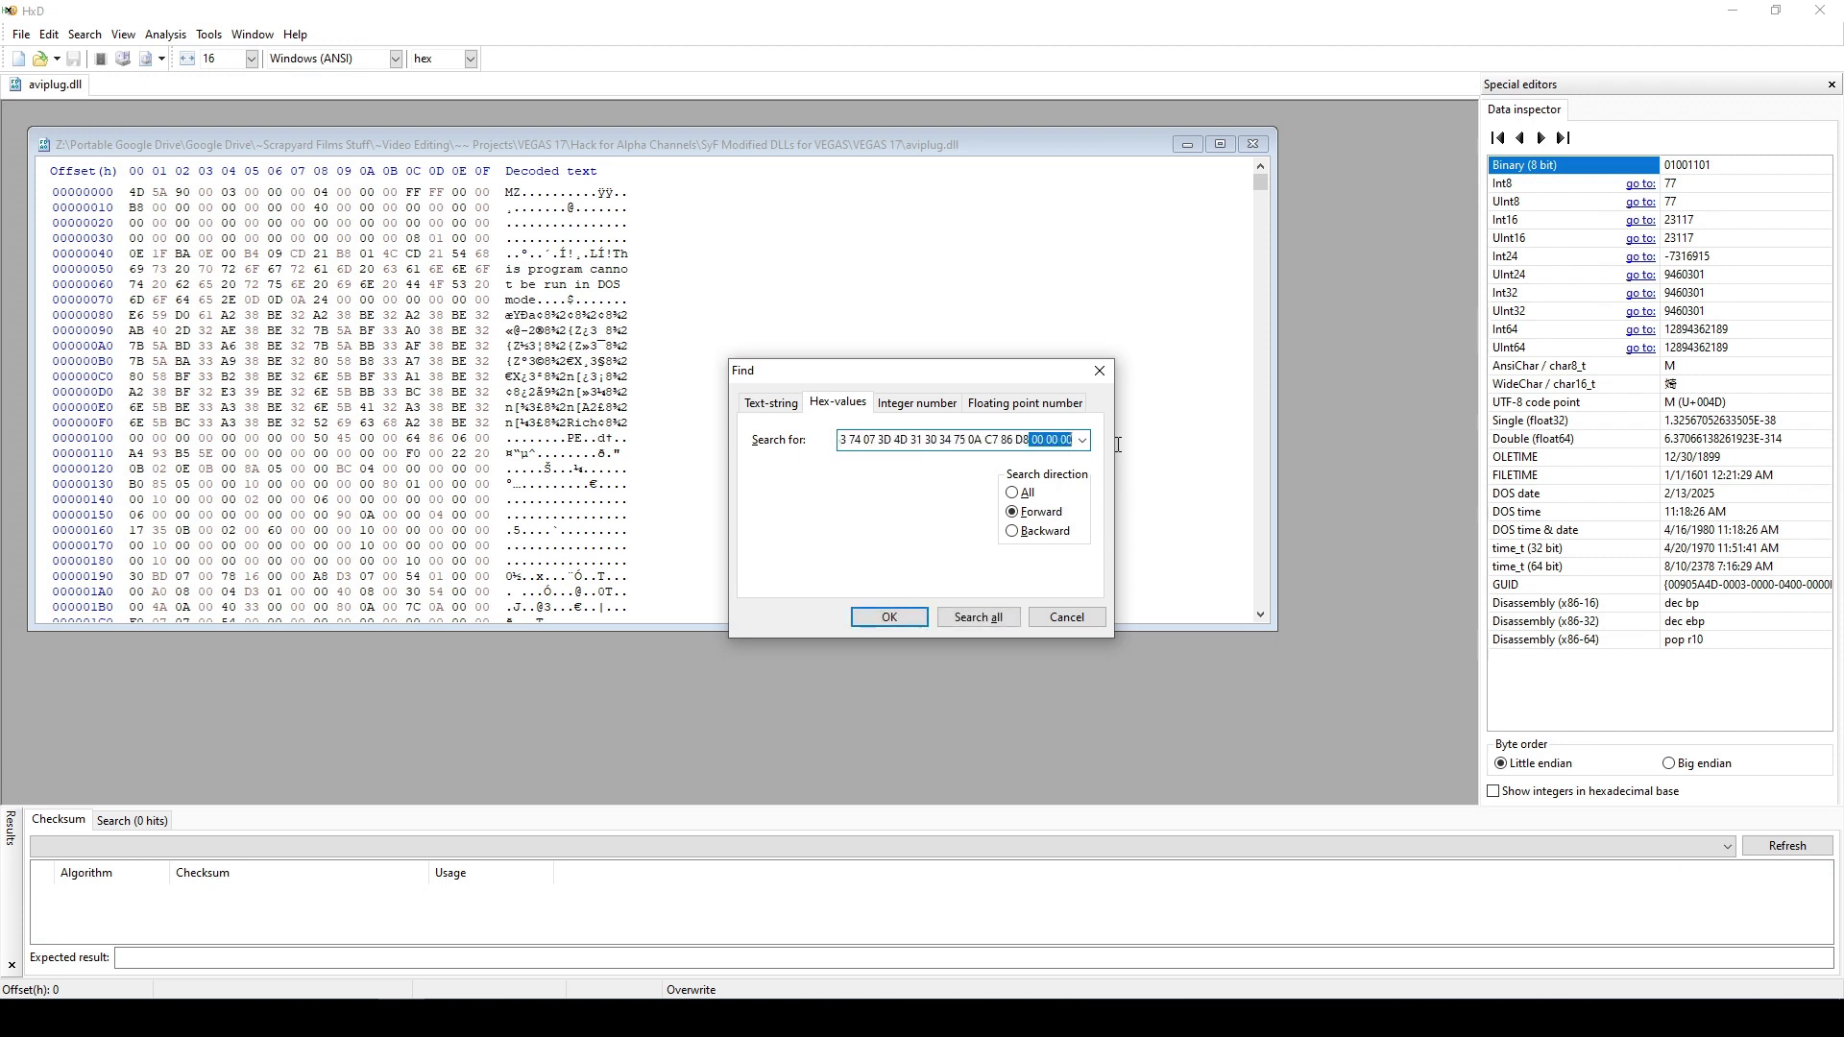
left_click(1025, 439)
Step: Run the search and select the 75 0A bytes at offset 0003CD21
left_click(889, 617)
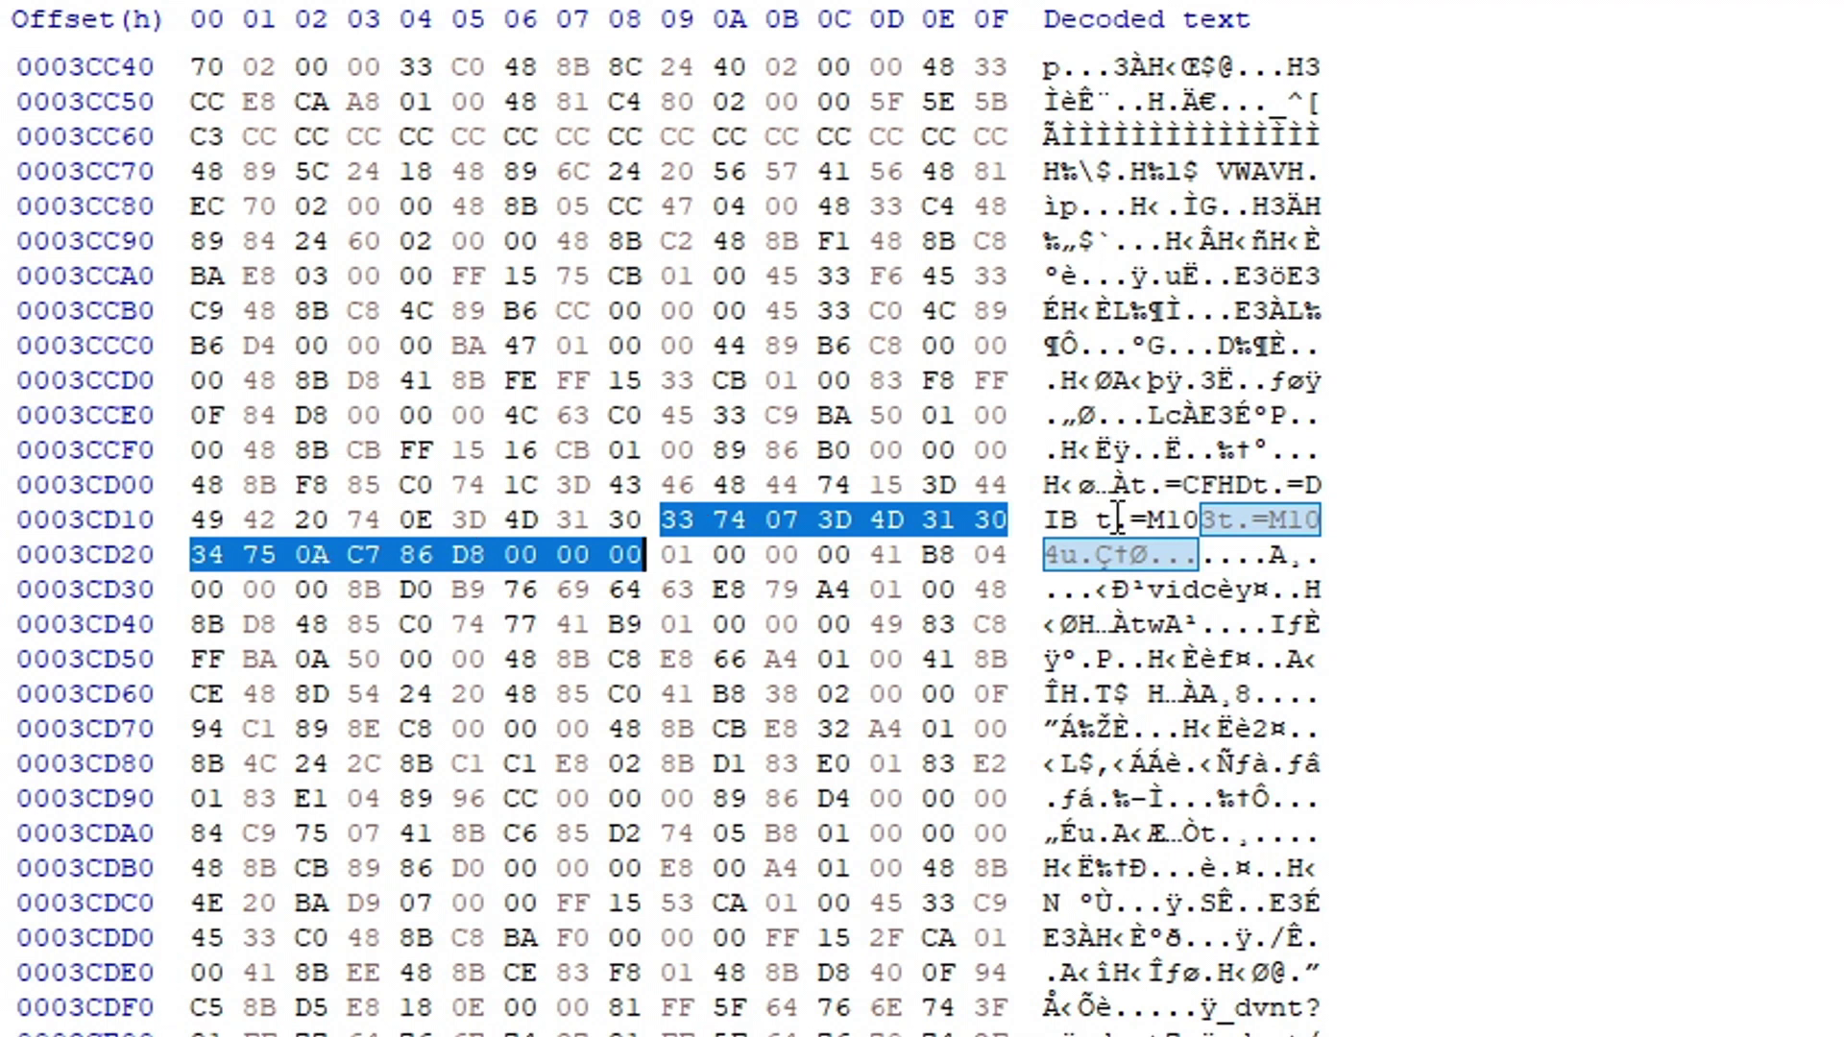
left_click(255, 557)
mouse_move(249, 555)
left_mouse_down()
mouse_move(338, 555)
mouse_move(249, 555)
left_mouse_up()
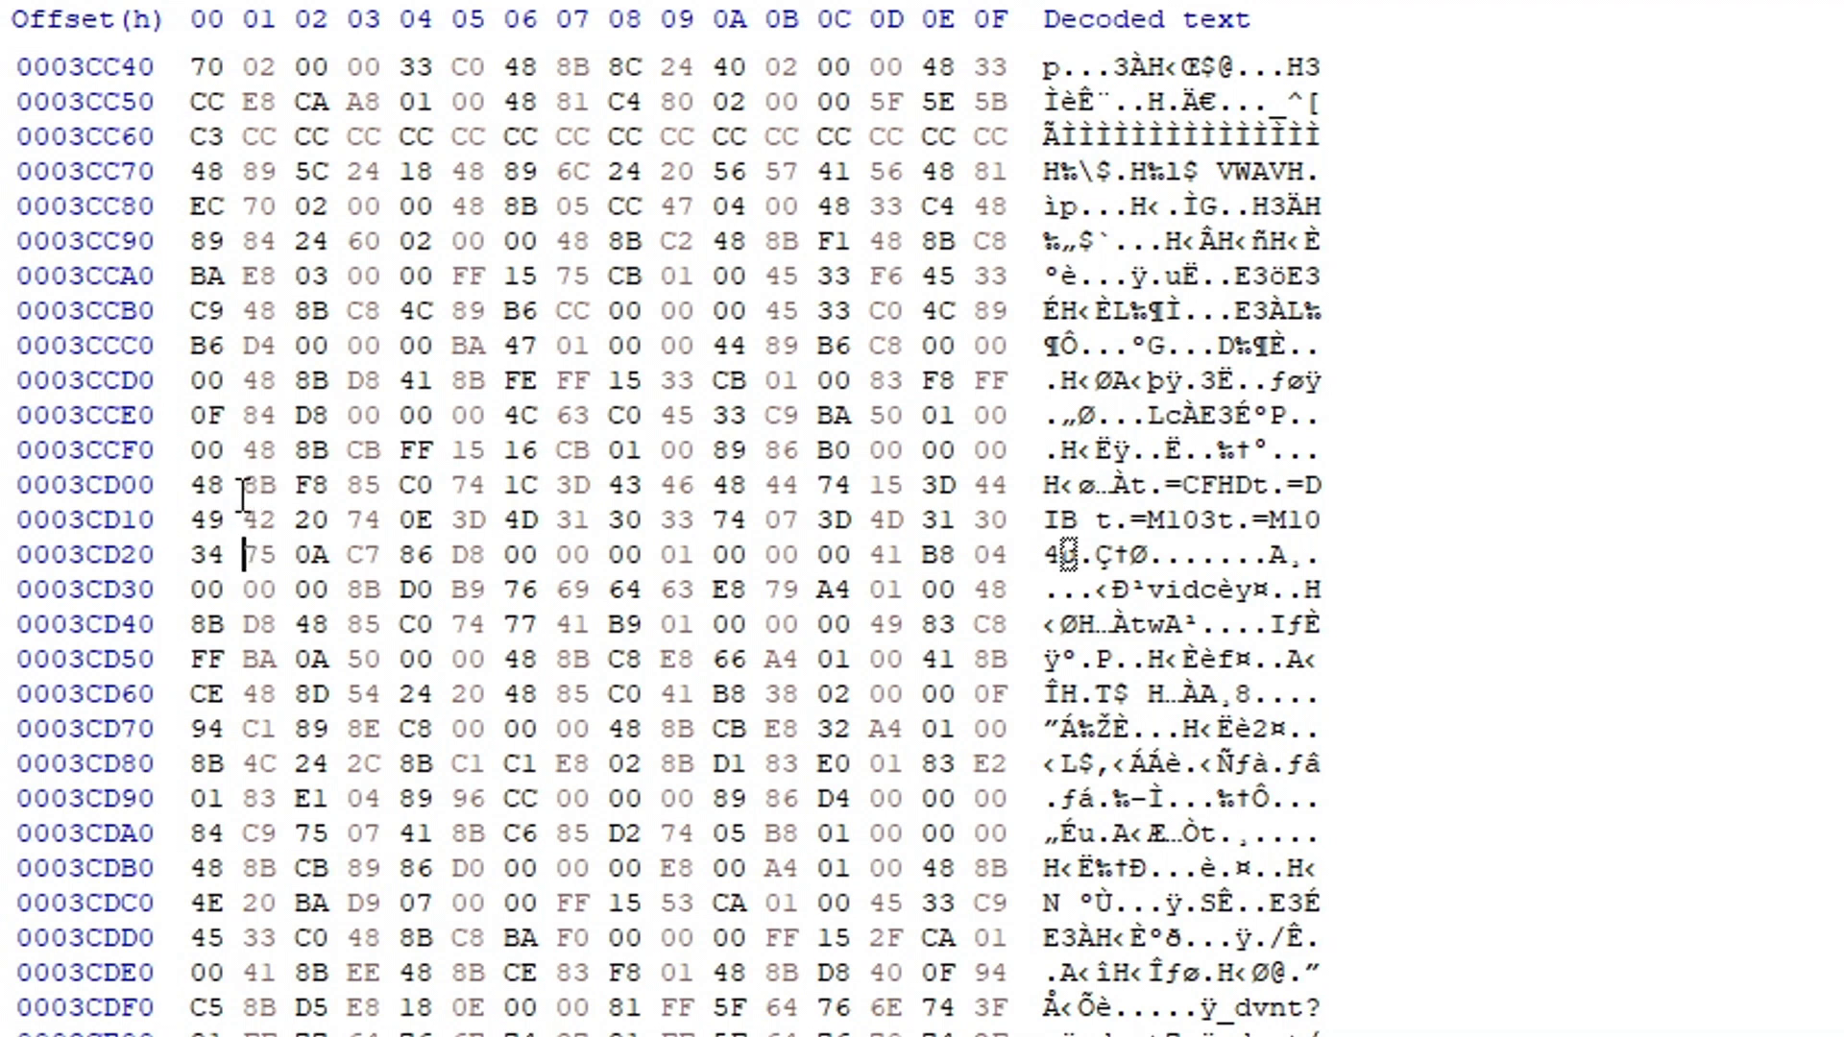
Step: Overwrite 75 0A at 0003CD21 with 90 90, then close the file and HxD
type("90")
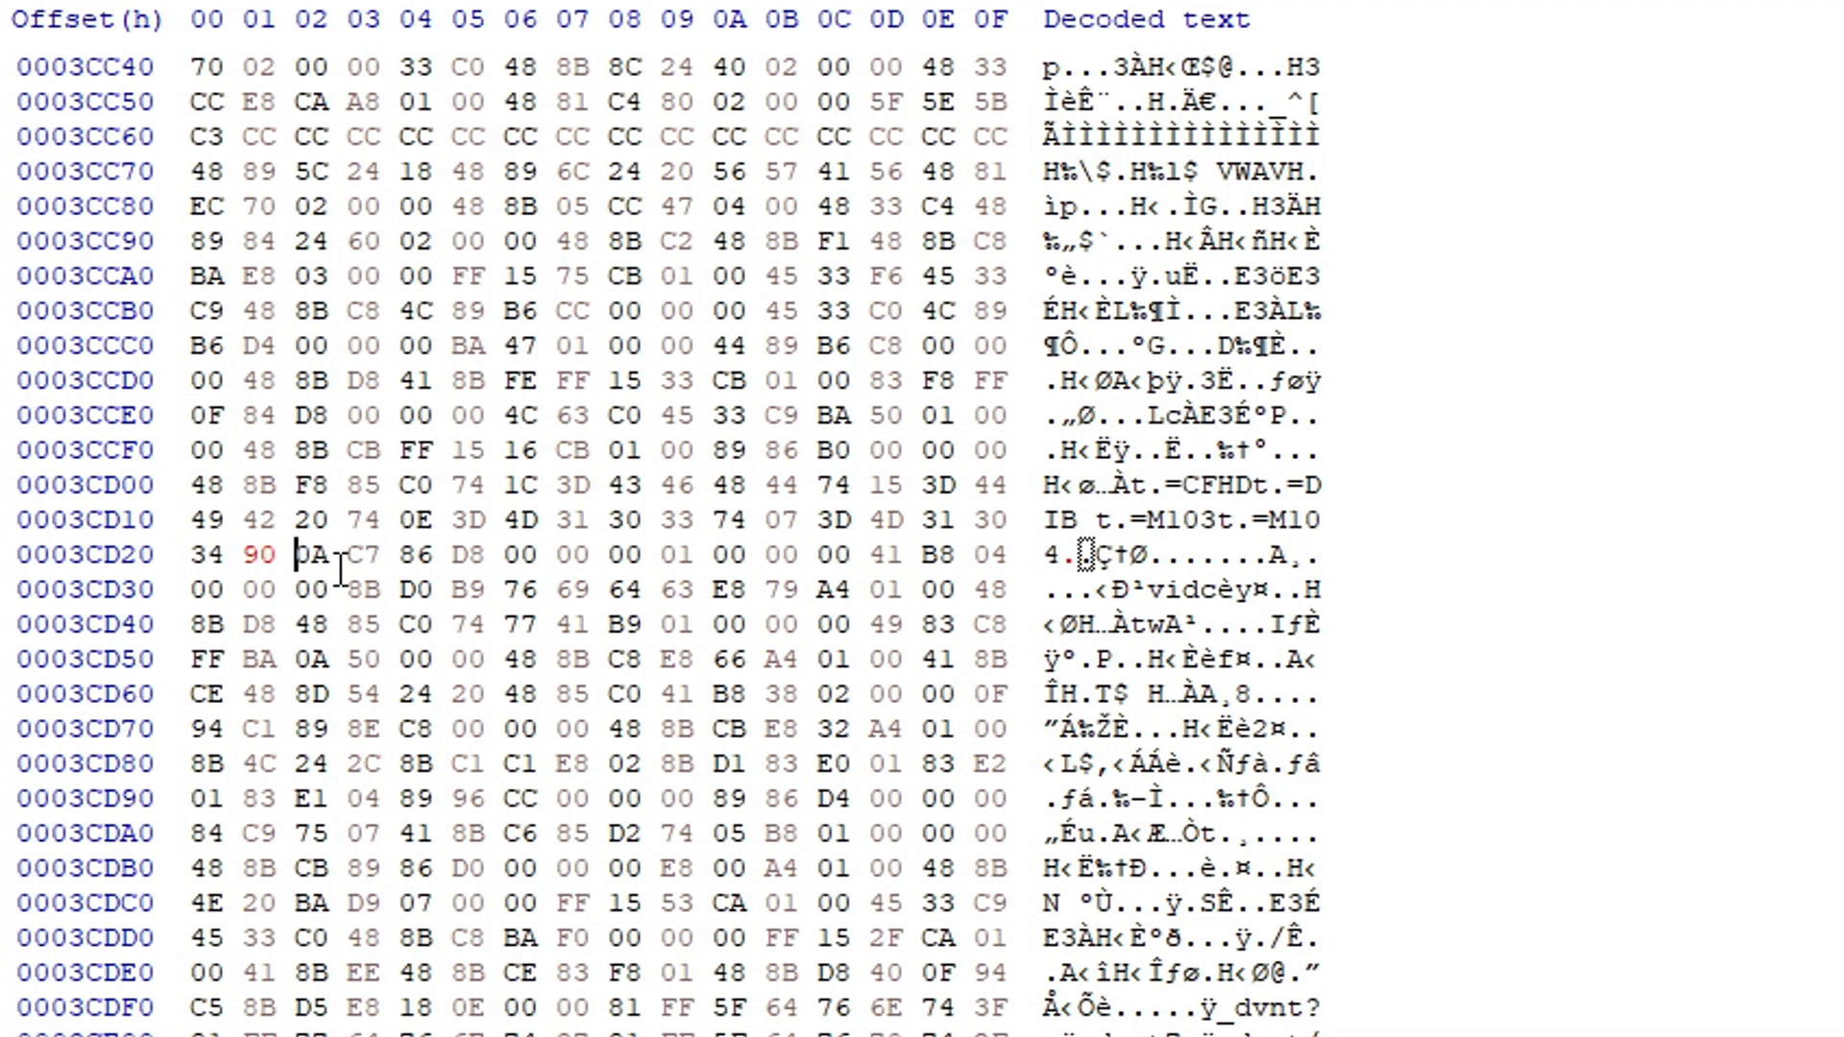
type("90")
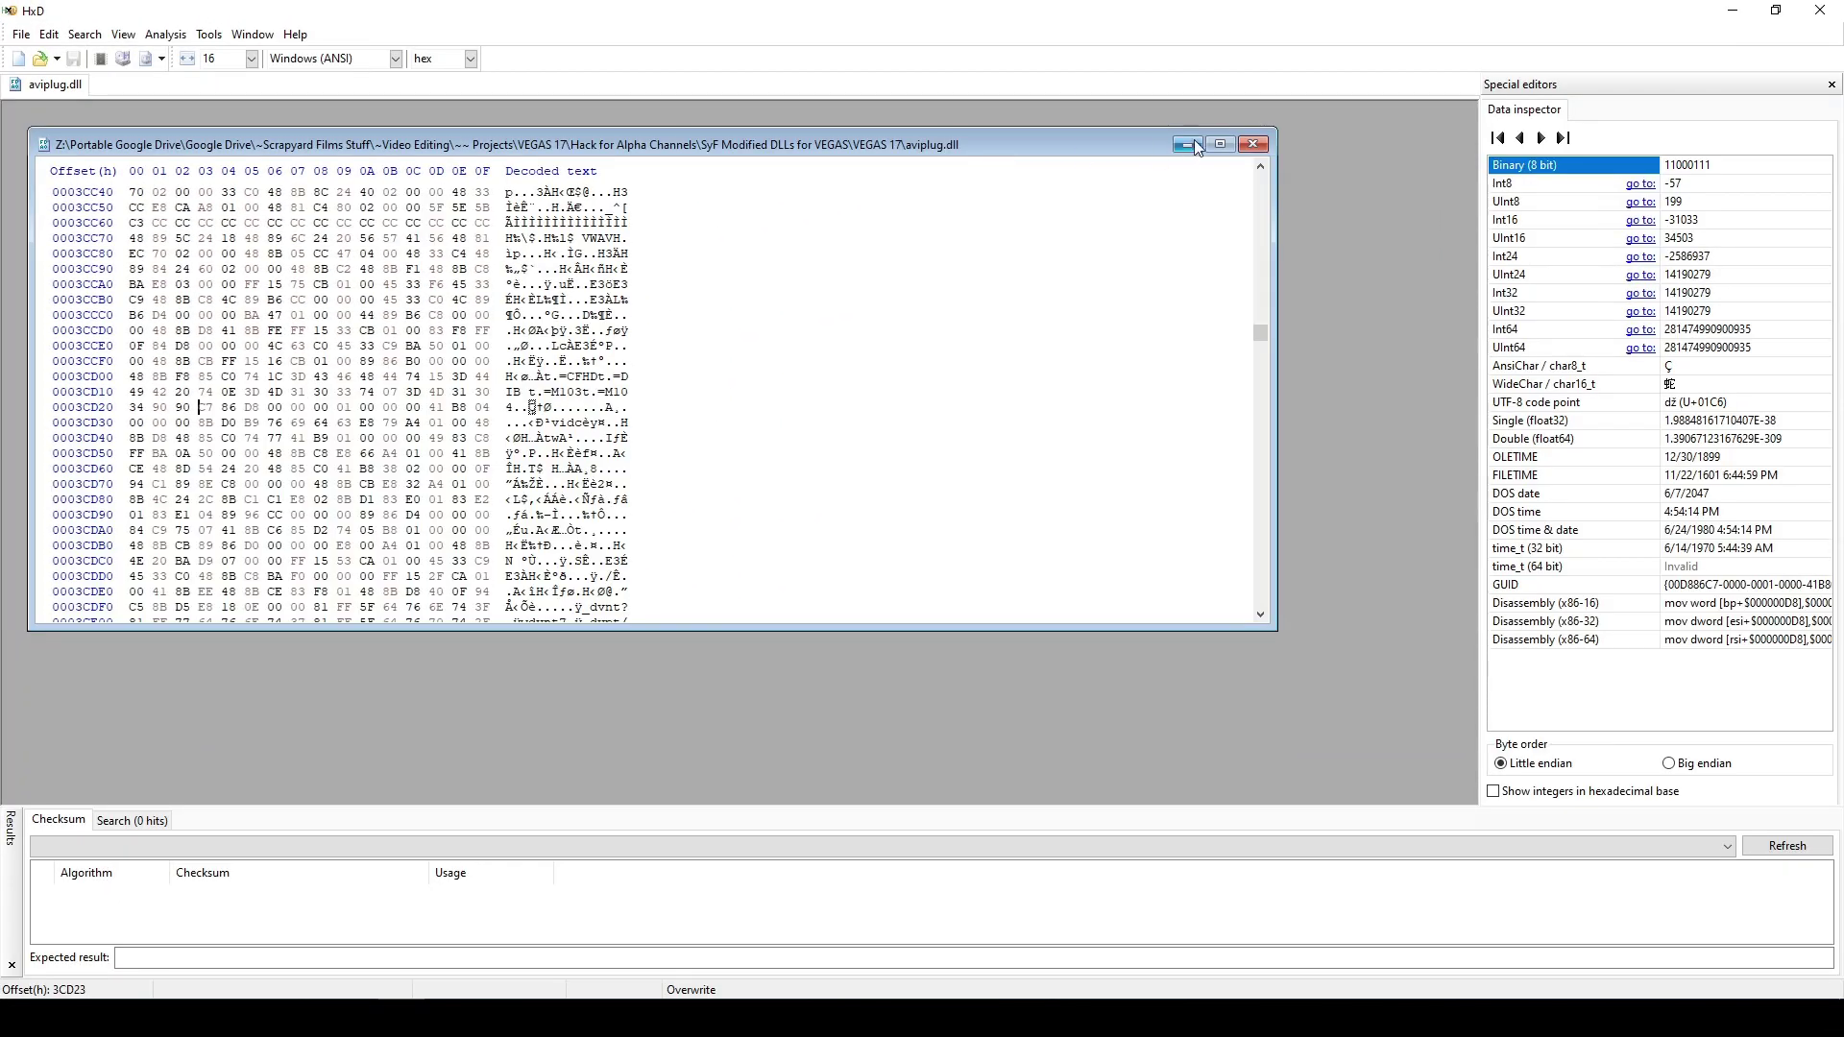
left_click(1252, 145)
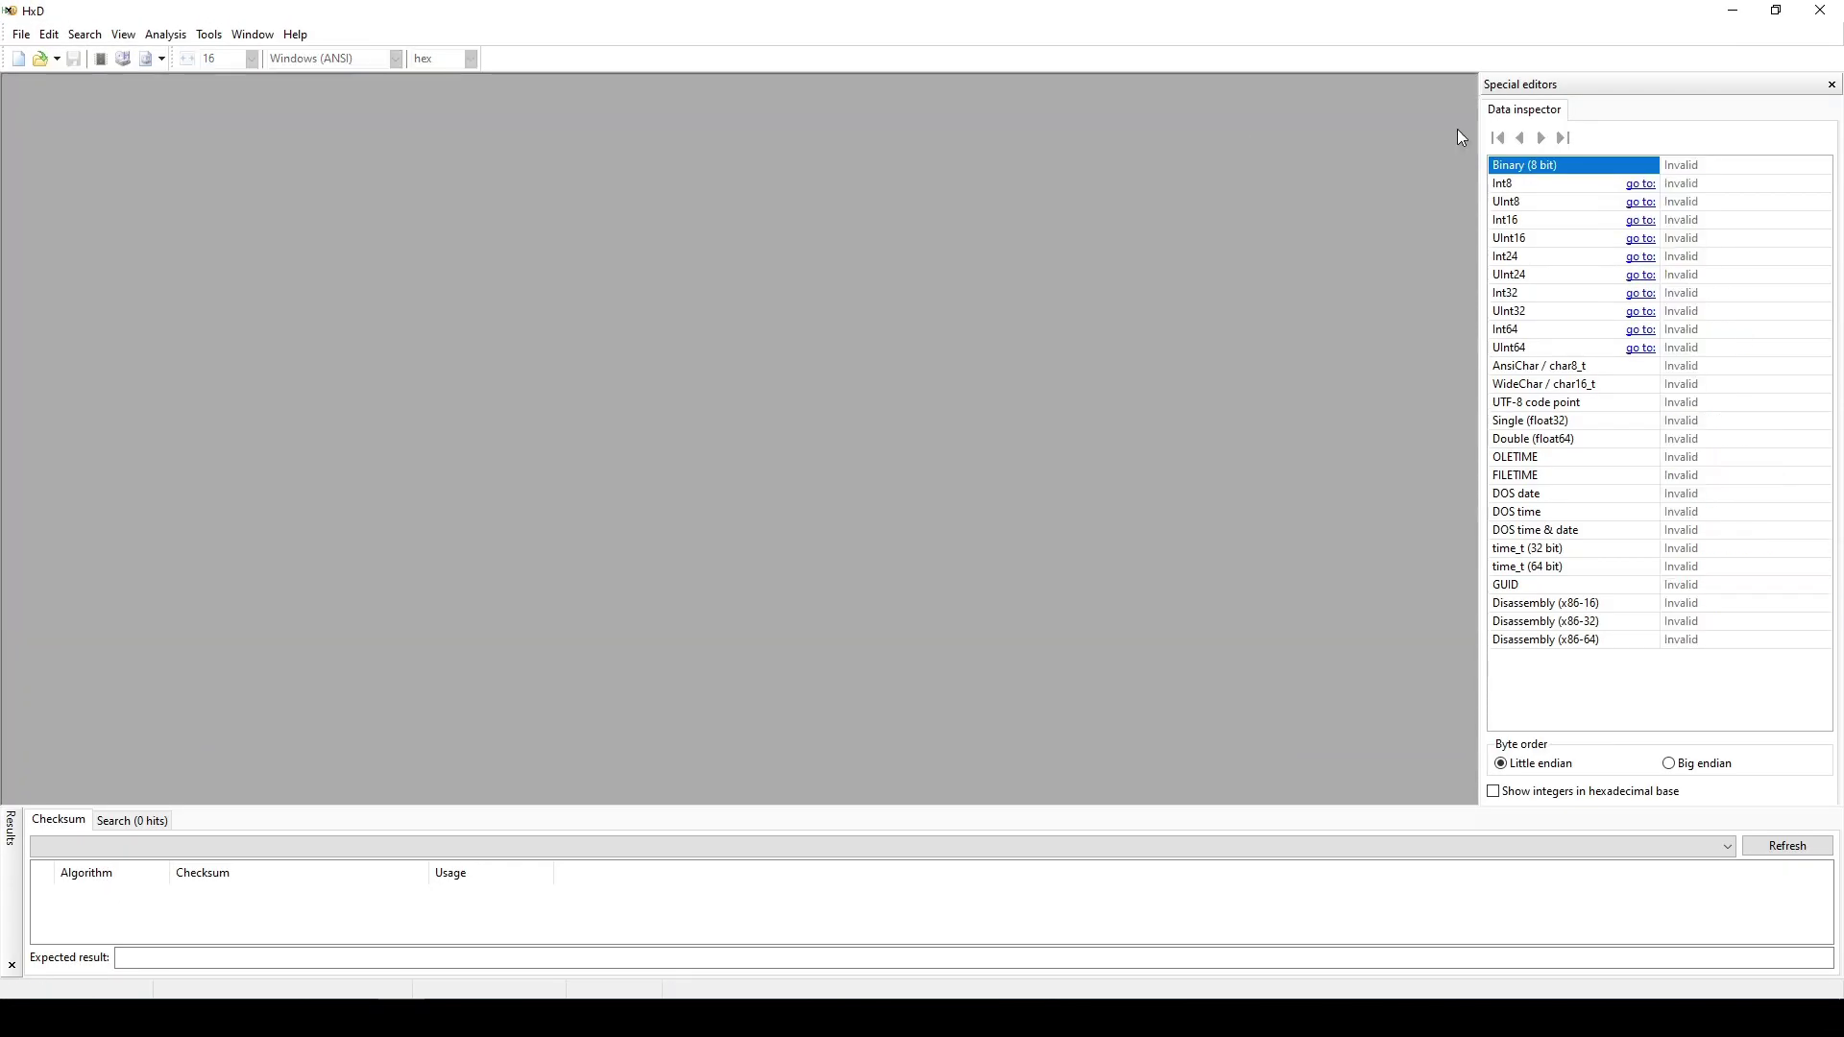
left_click(1820, 11)
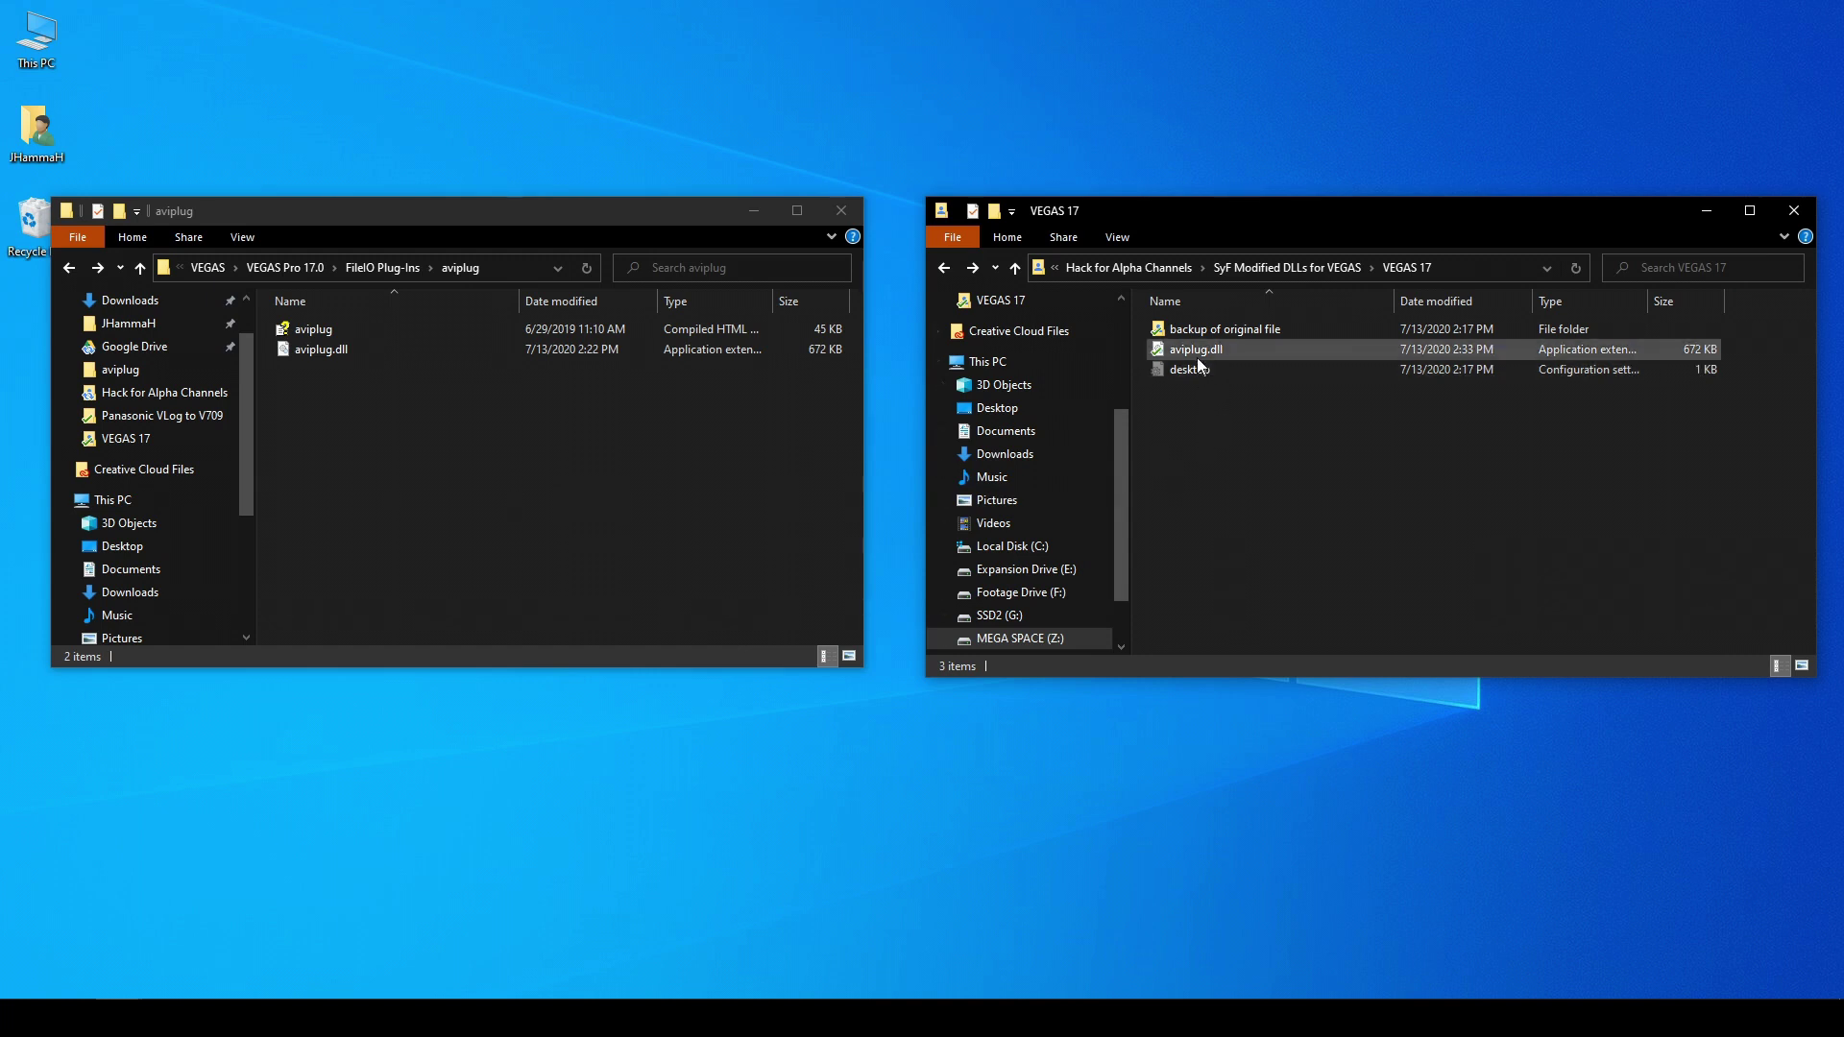
Step: Rename VEGAS's original aviplug.dll to aviplug.dll.old, granting administrator permission
left_click(1222, 351)
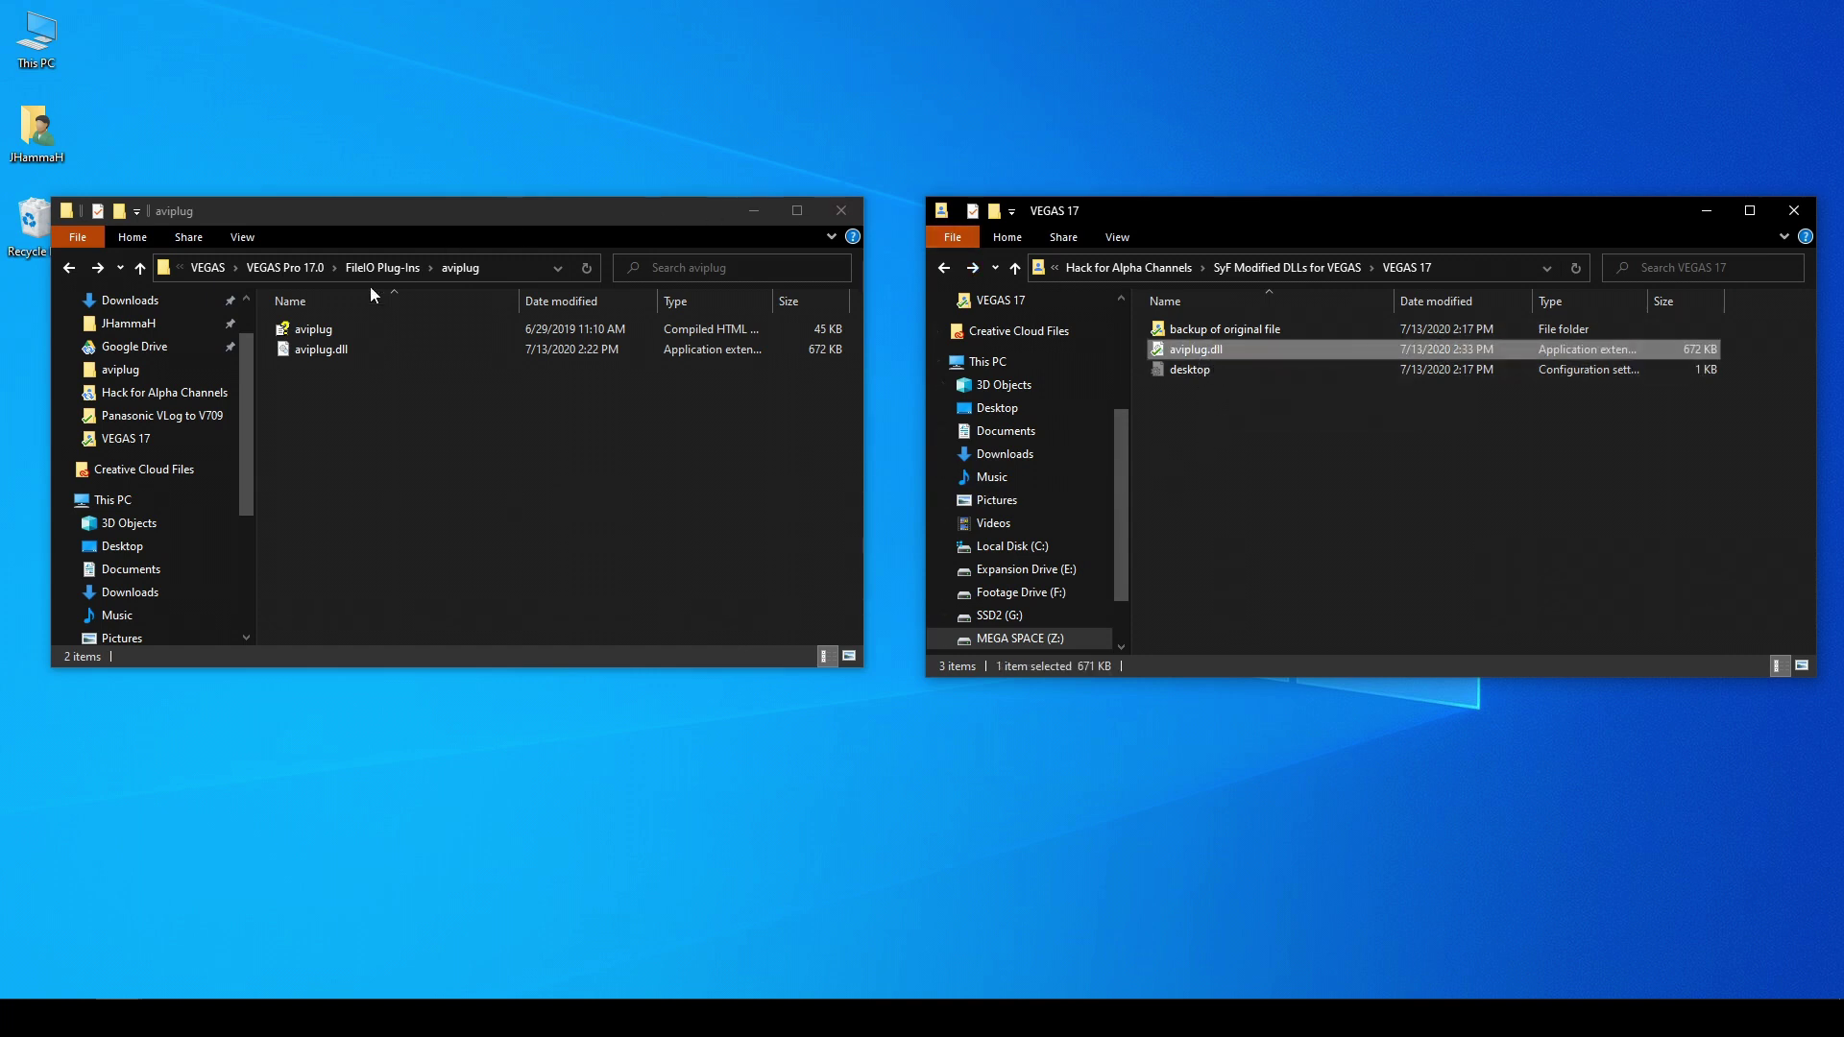
left_click(308, 464)
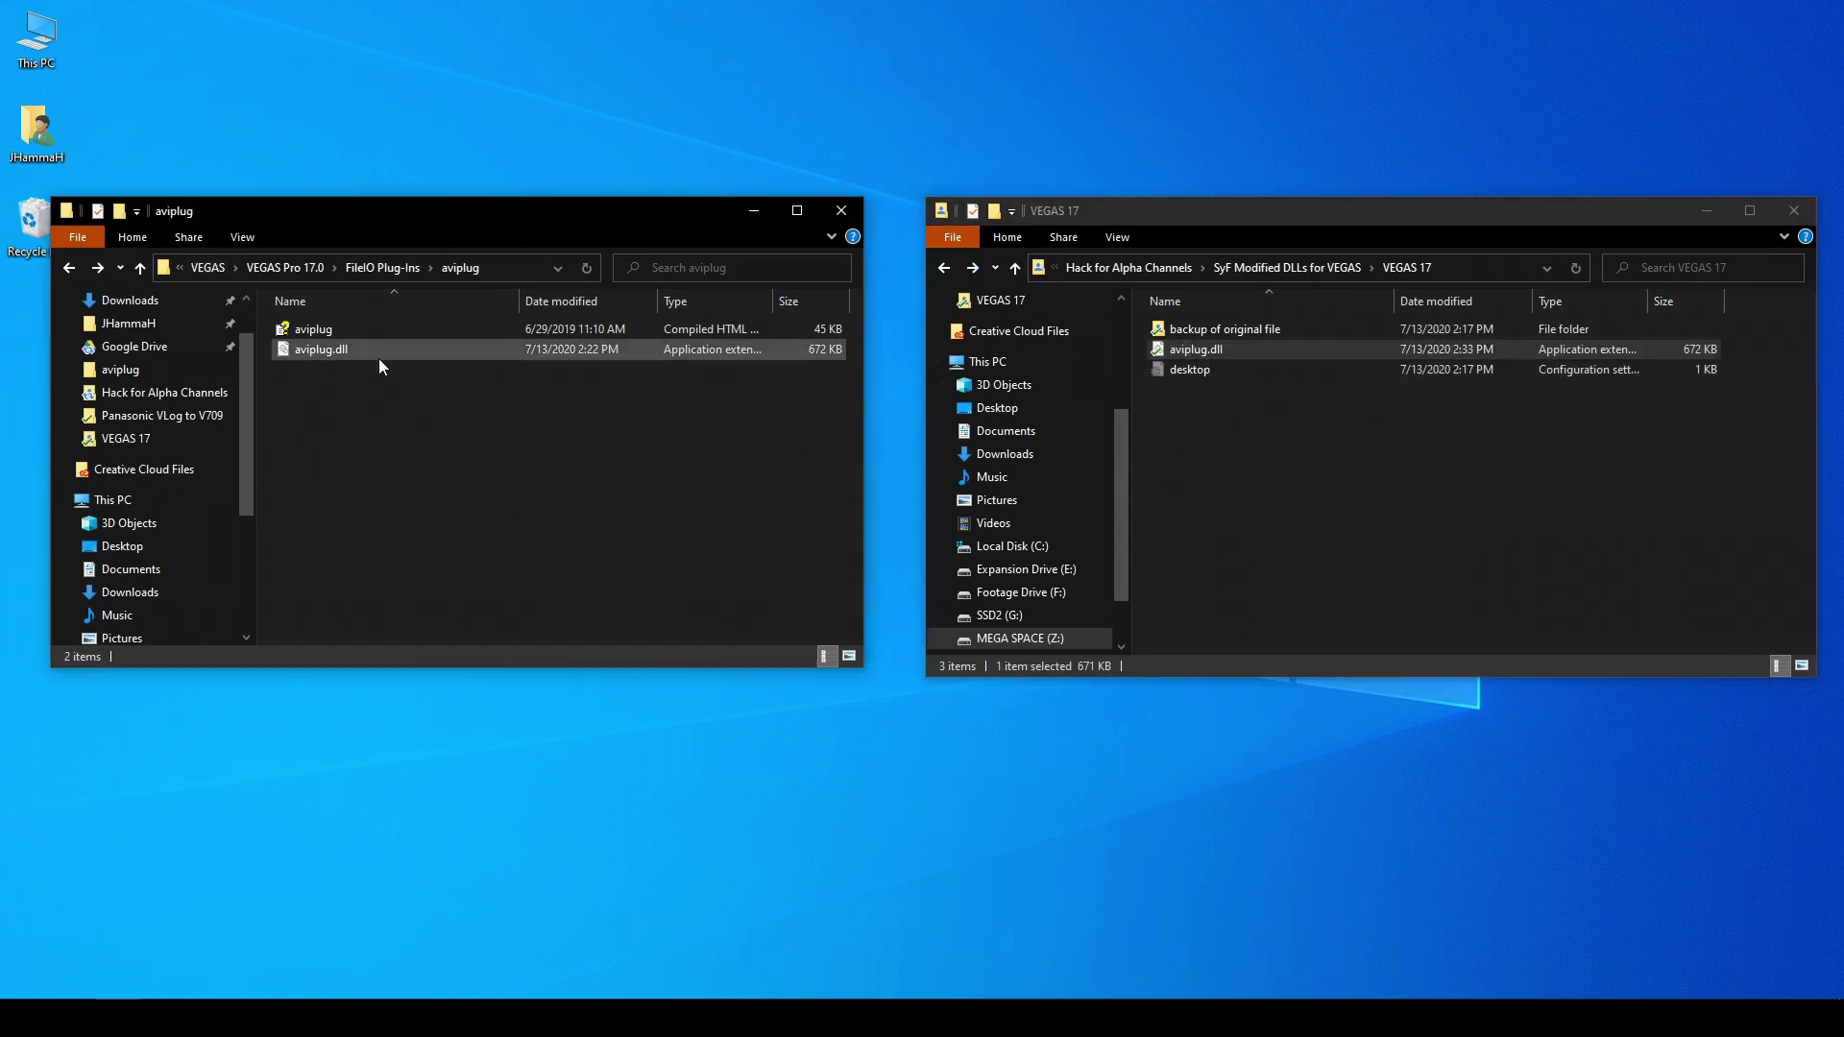
mouse_move(331, 360)
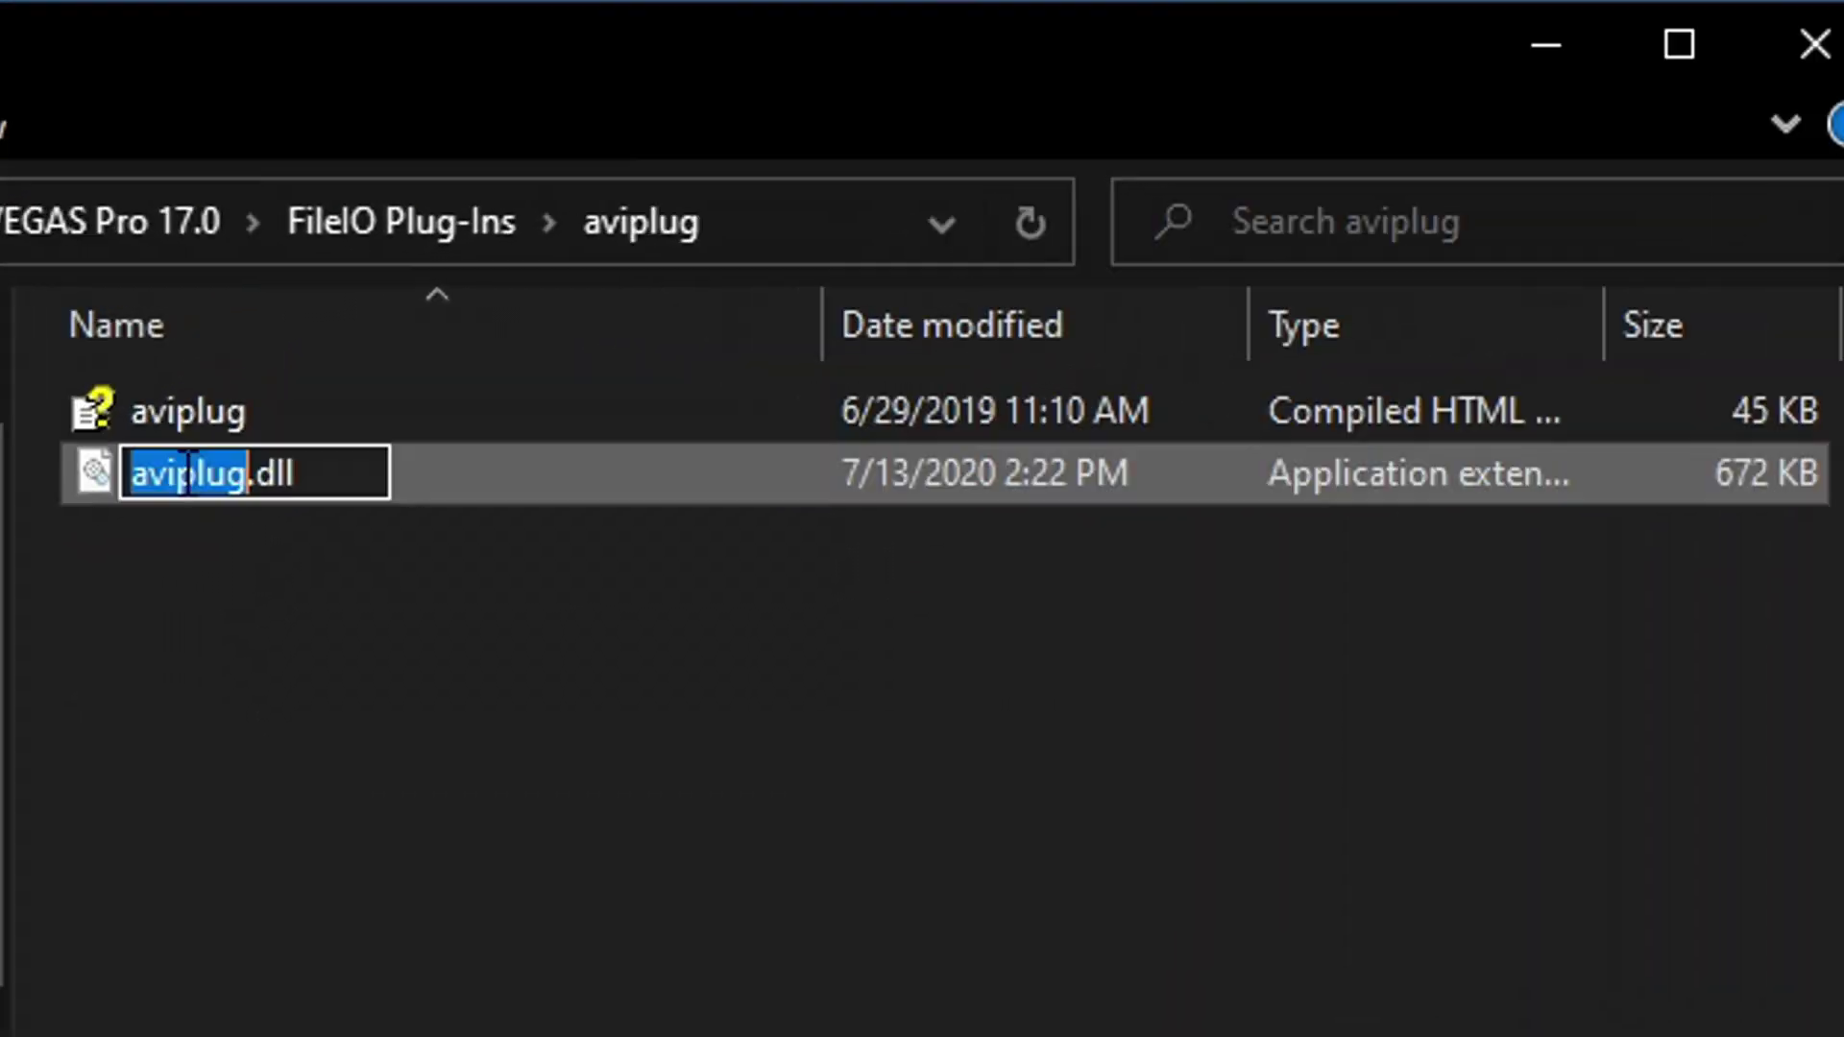
left_click(326, 477)
type(".old")
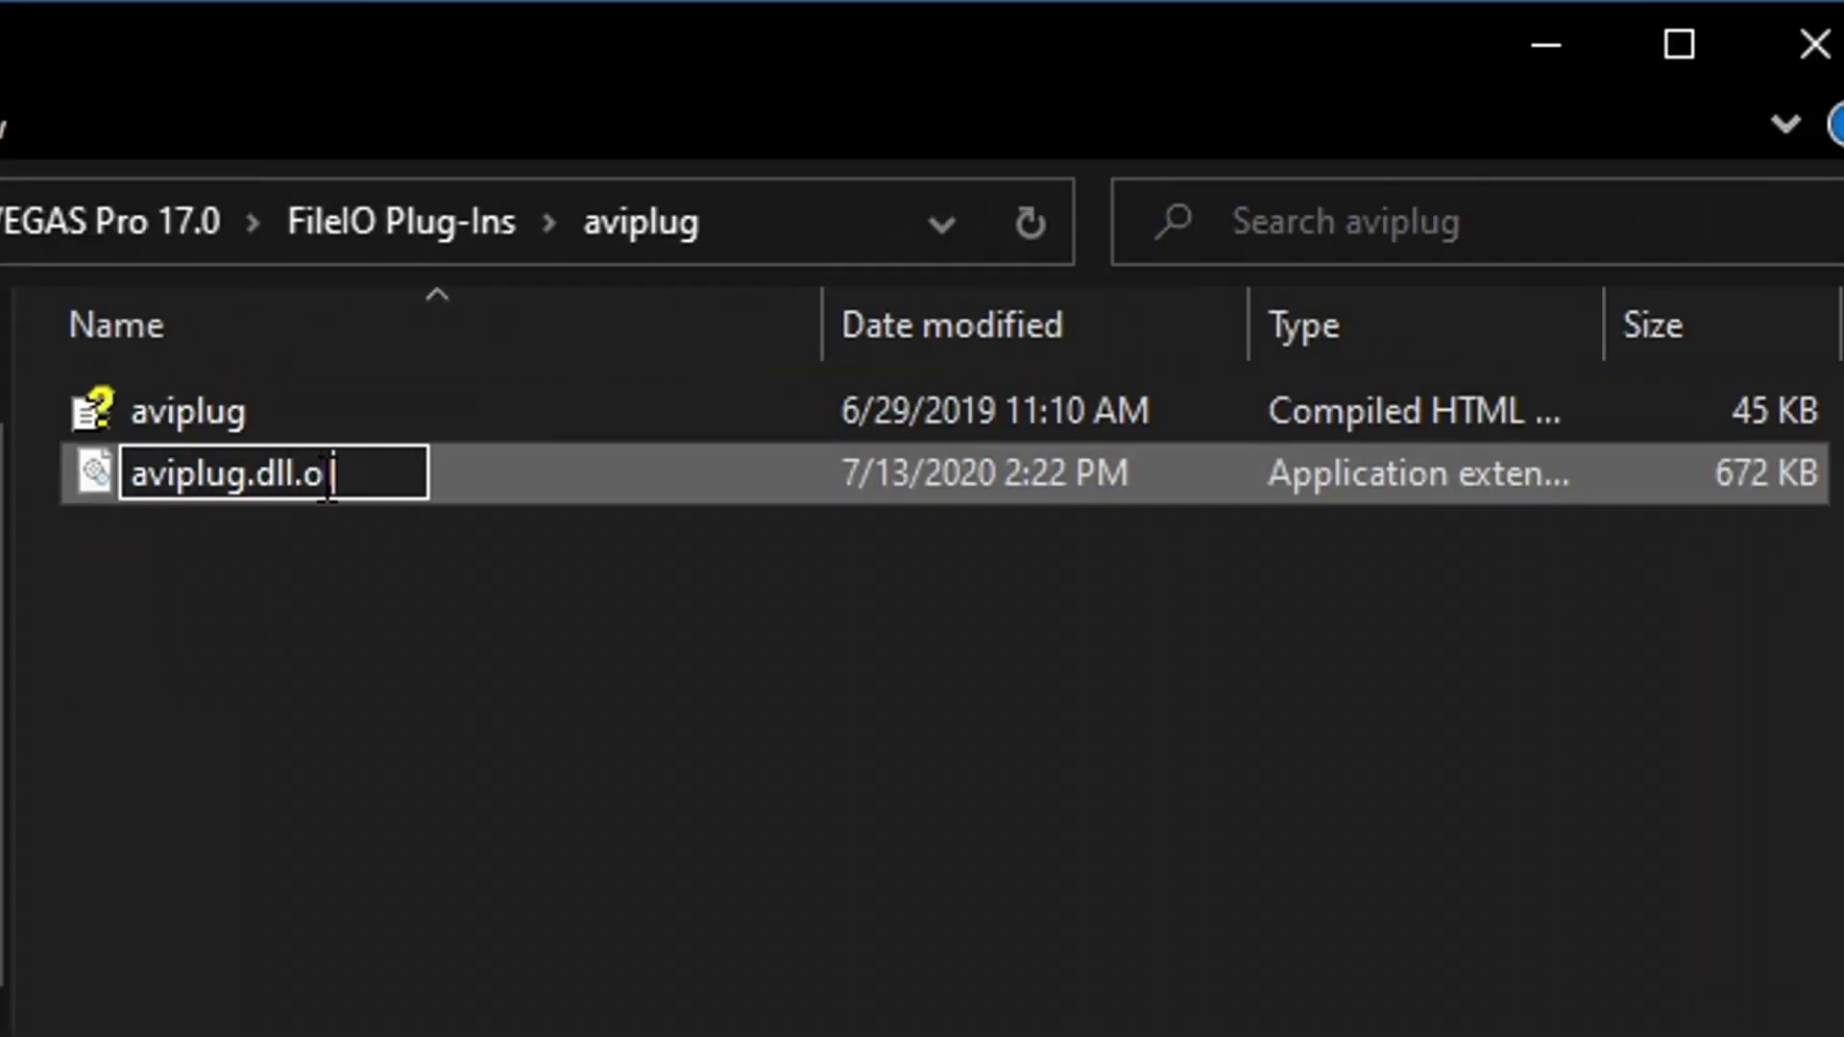
key("Return")
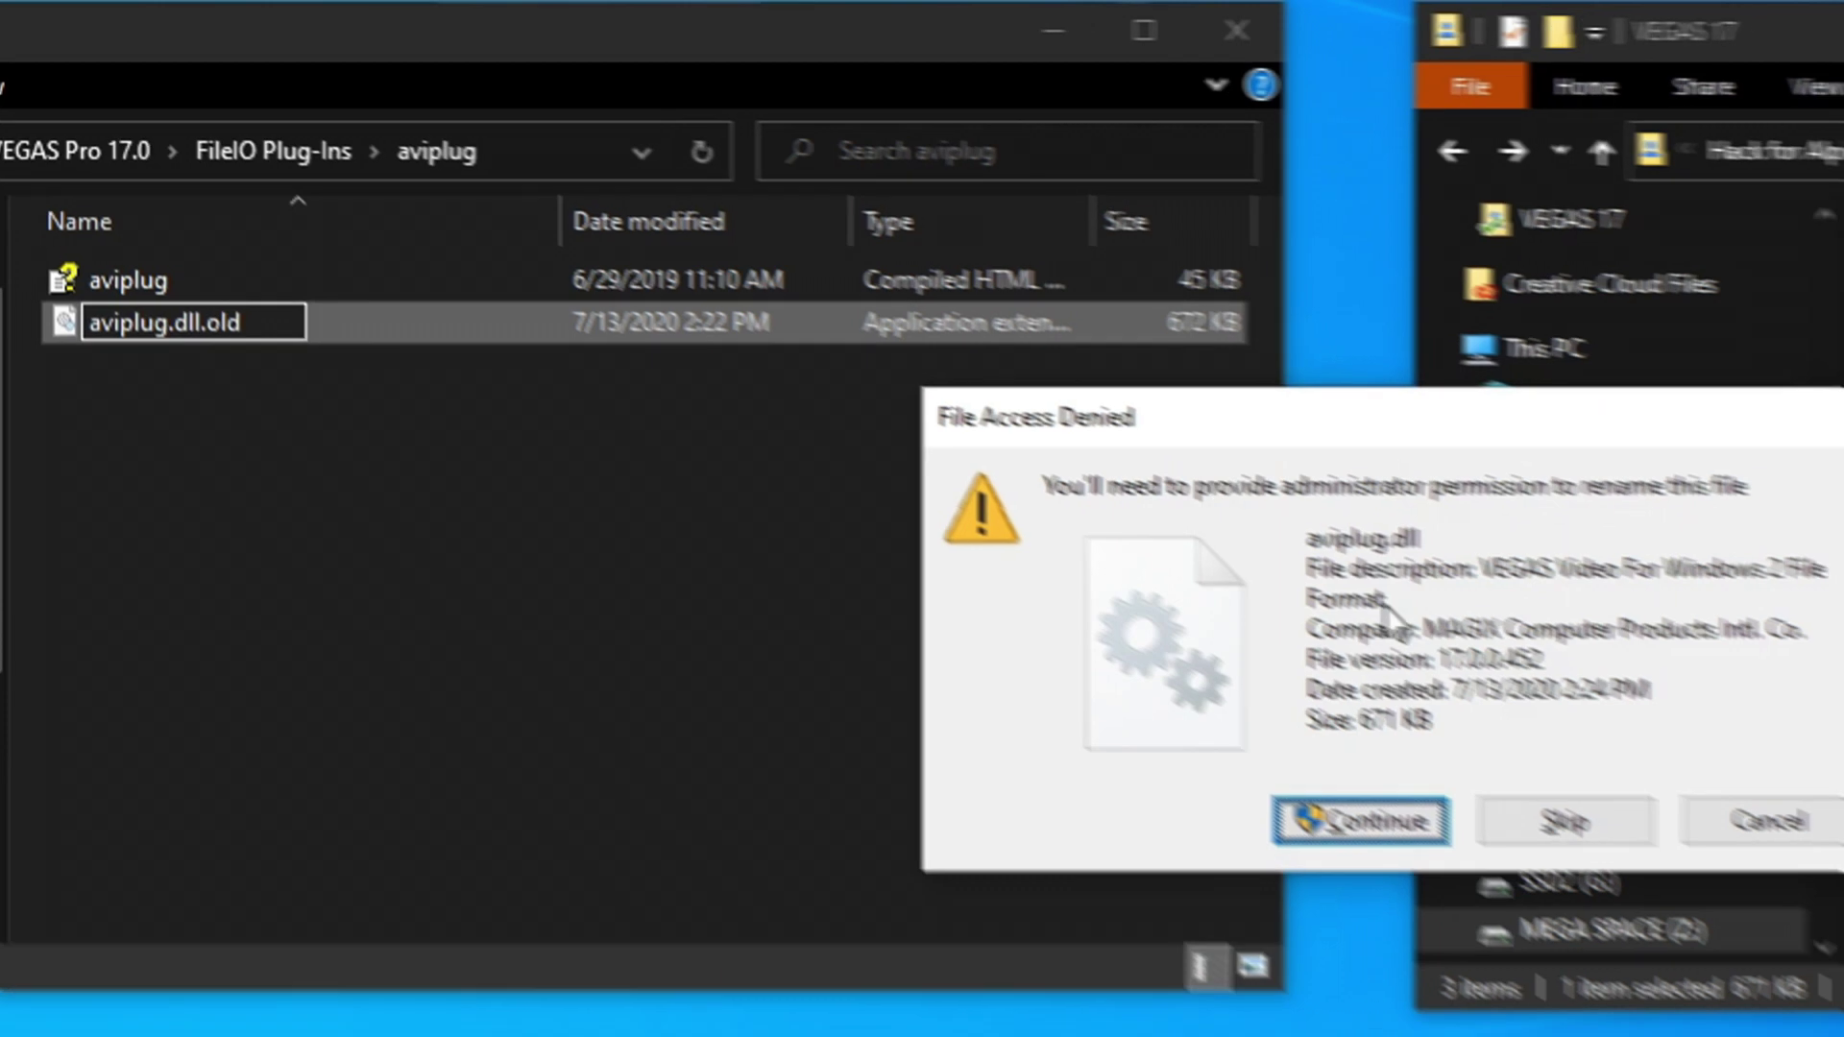
left_click(1340, 820)
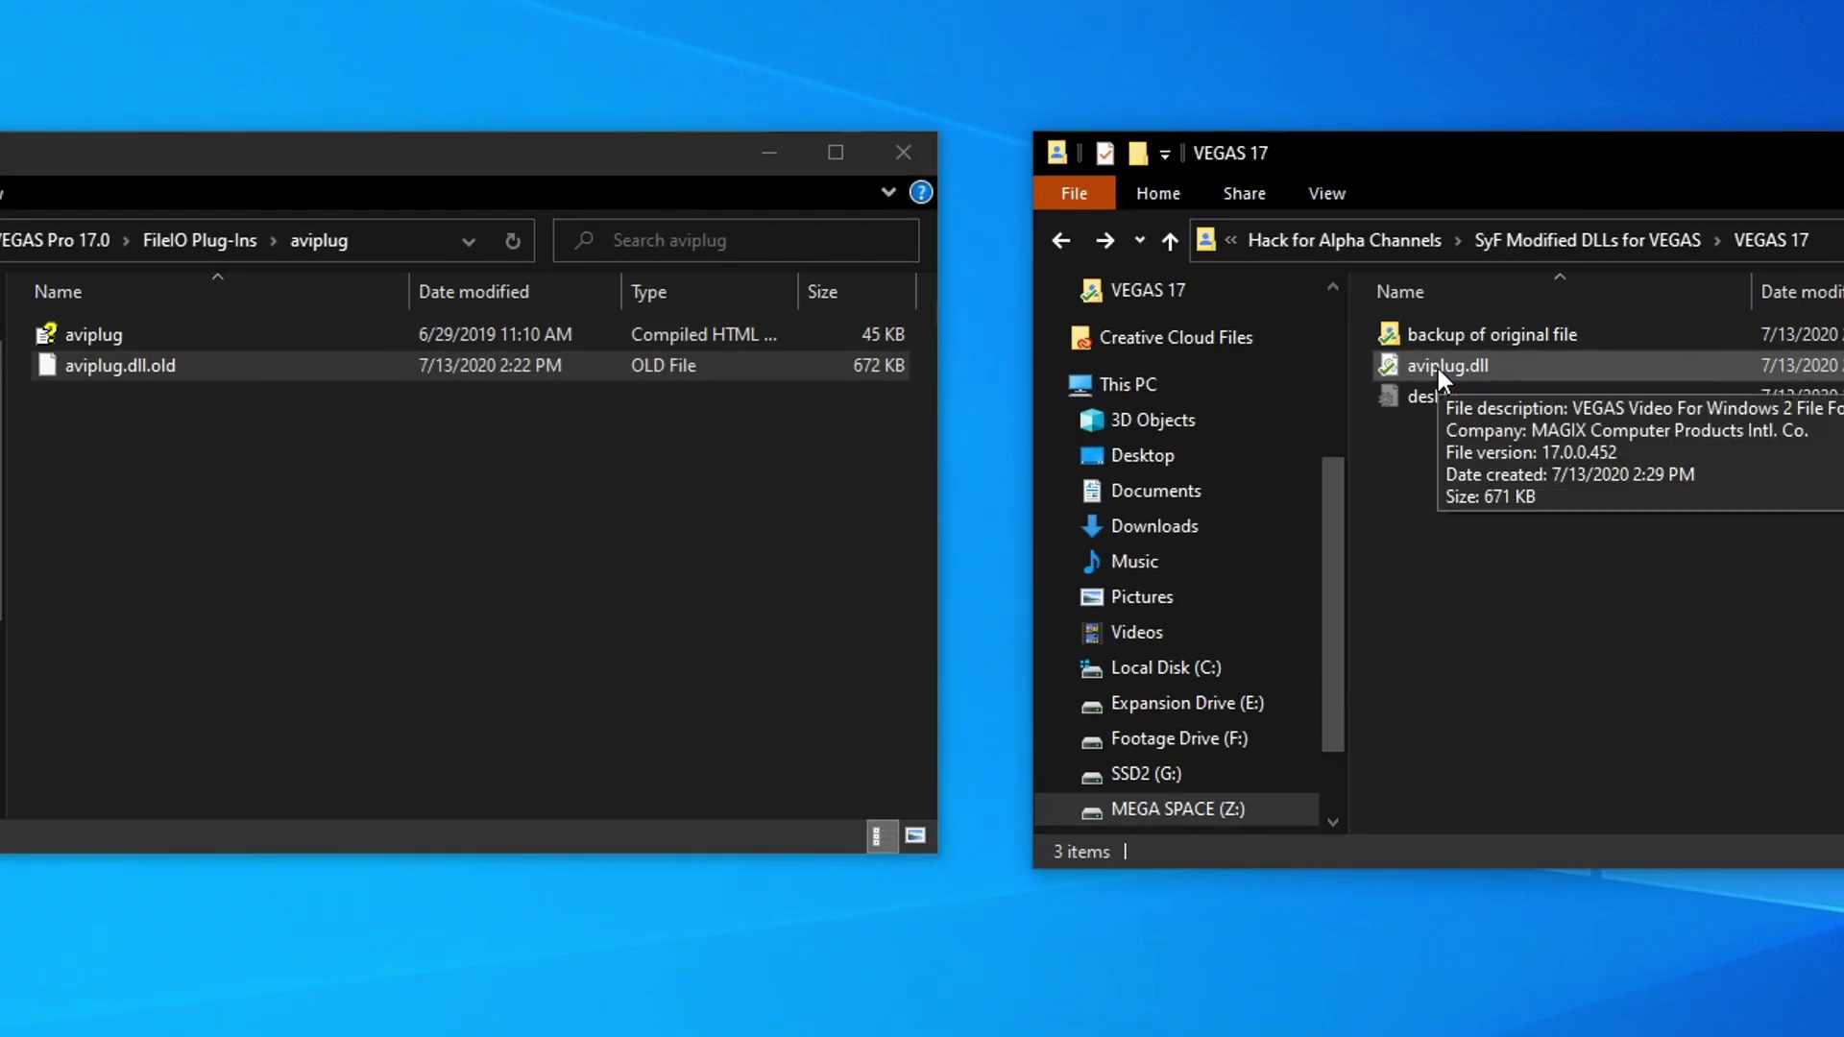
Step: Paste the patched aviplug.dll into the VEGAS aviplug plug-in folder with administrator approval
left_click(1439, 367)
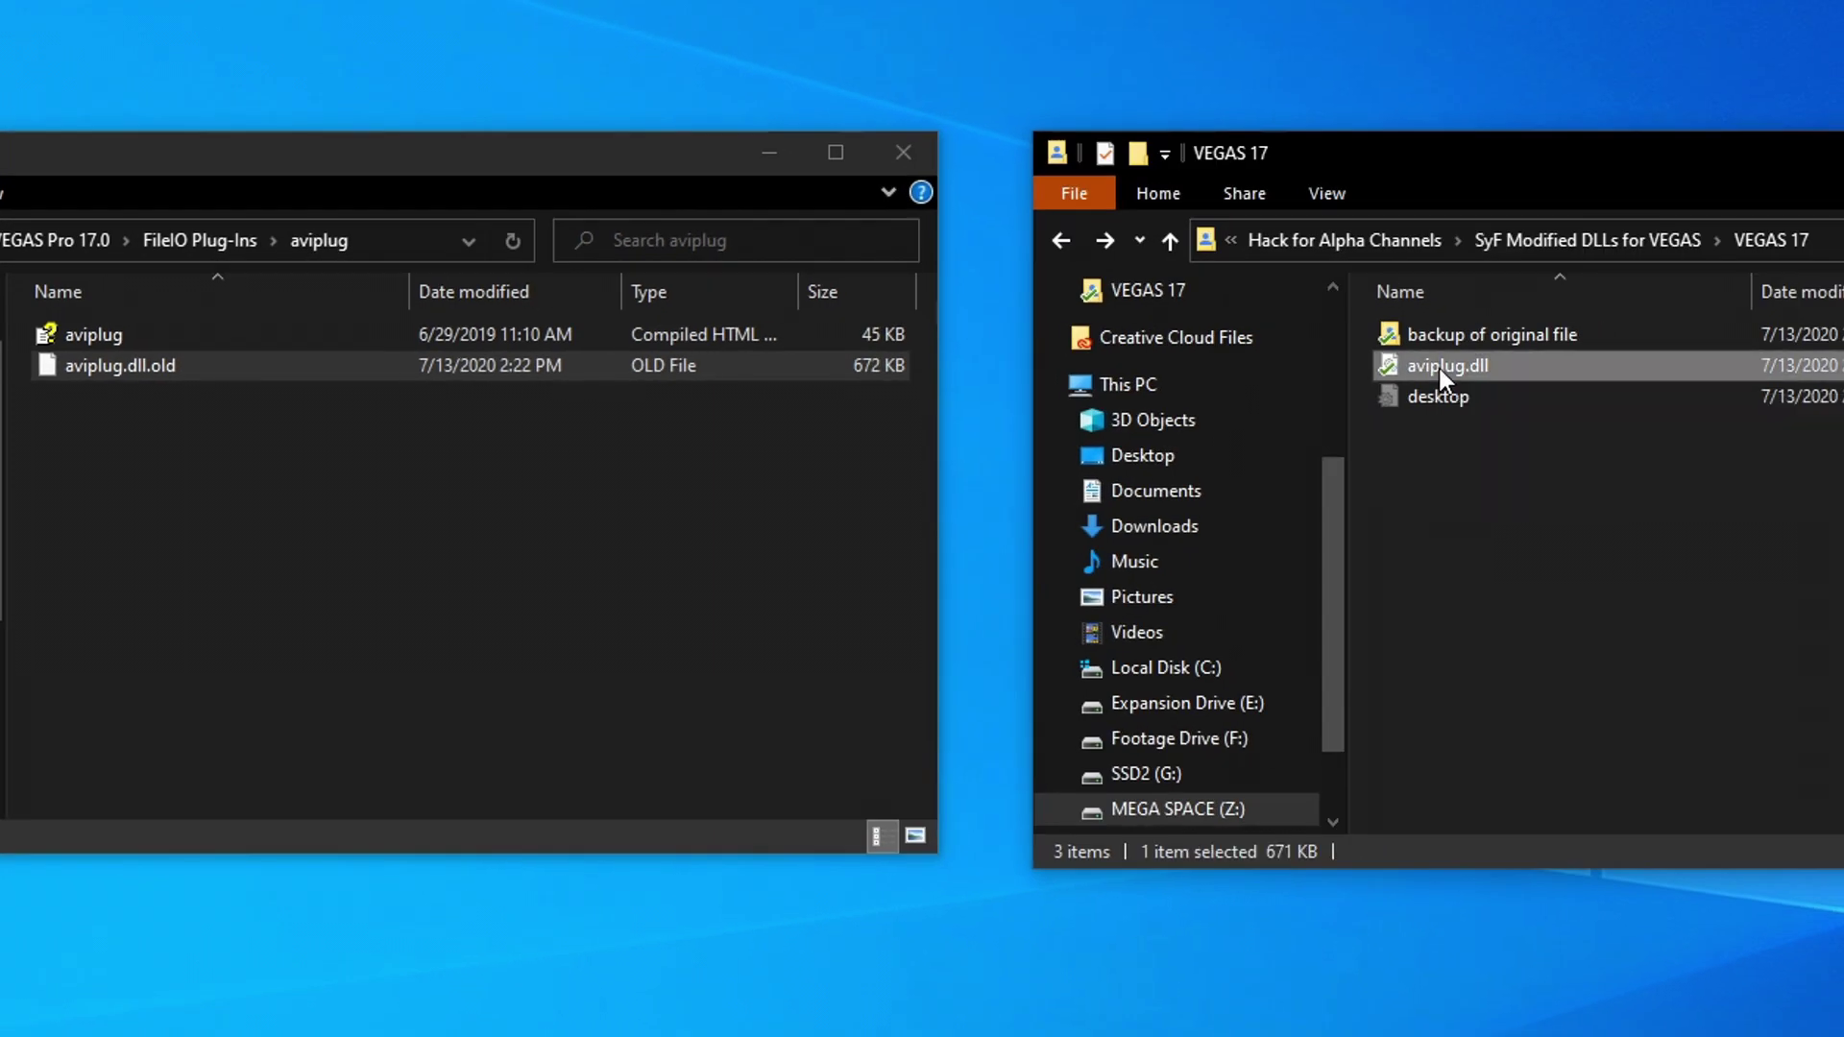
left_click(180, 475)
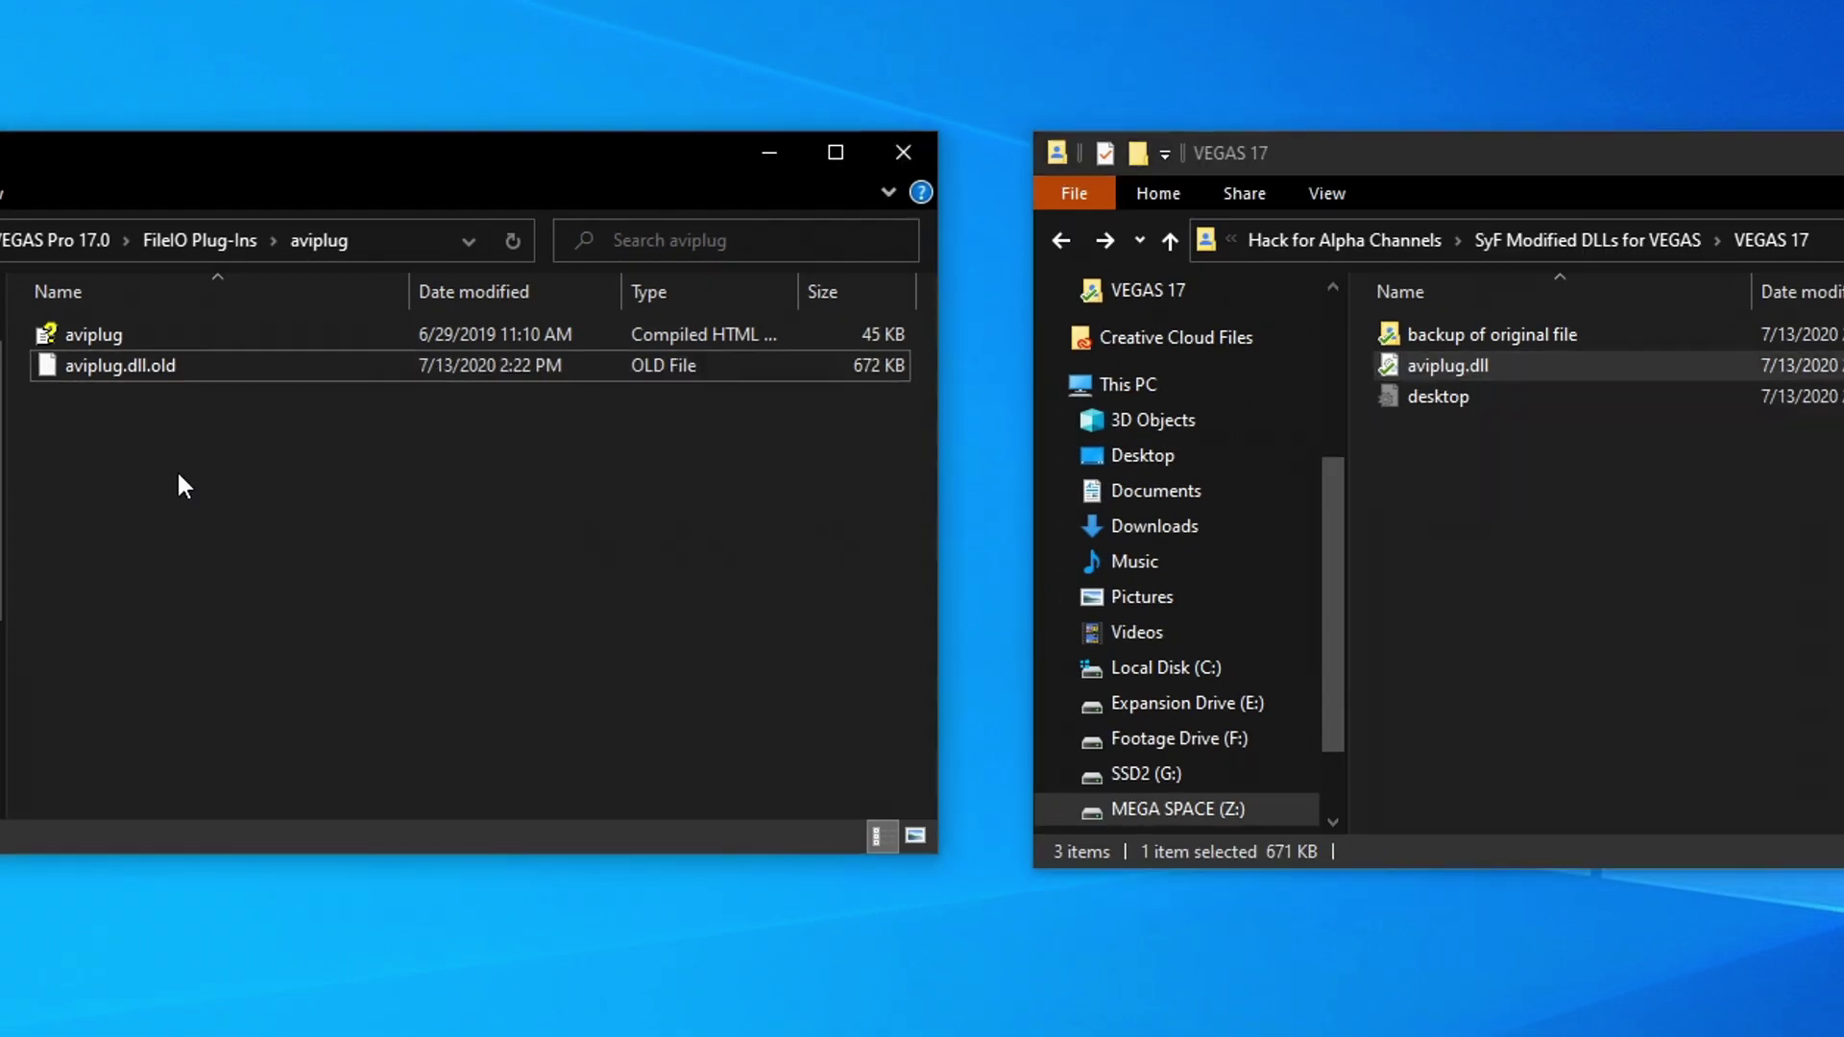
key("ctrl+v")
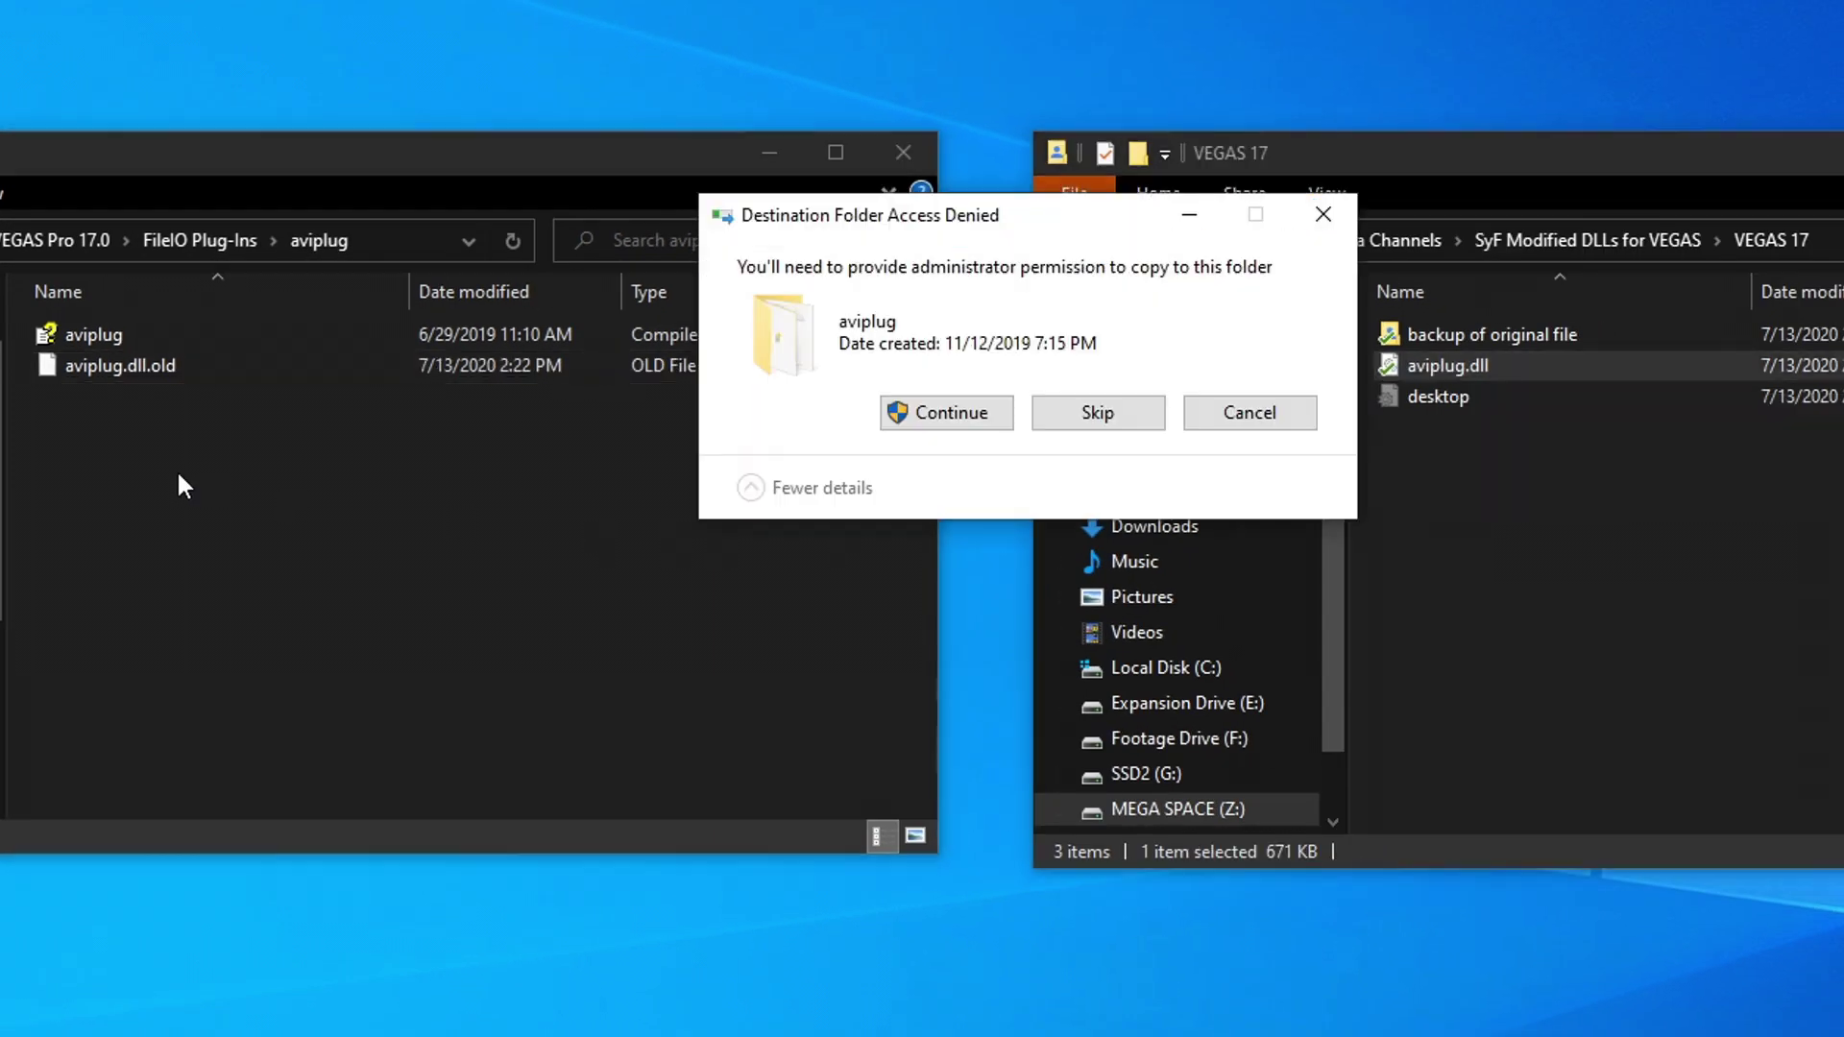
left_click(951, 415)
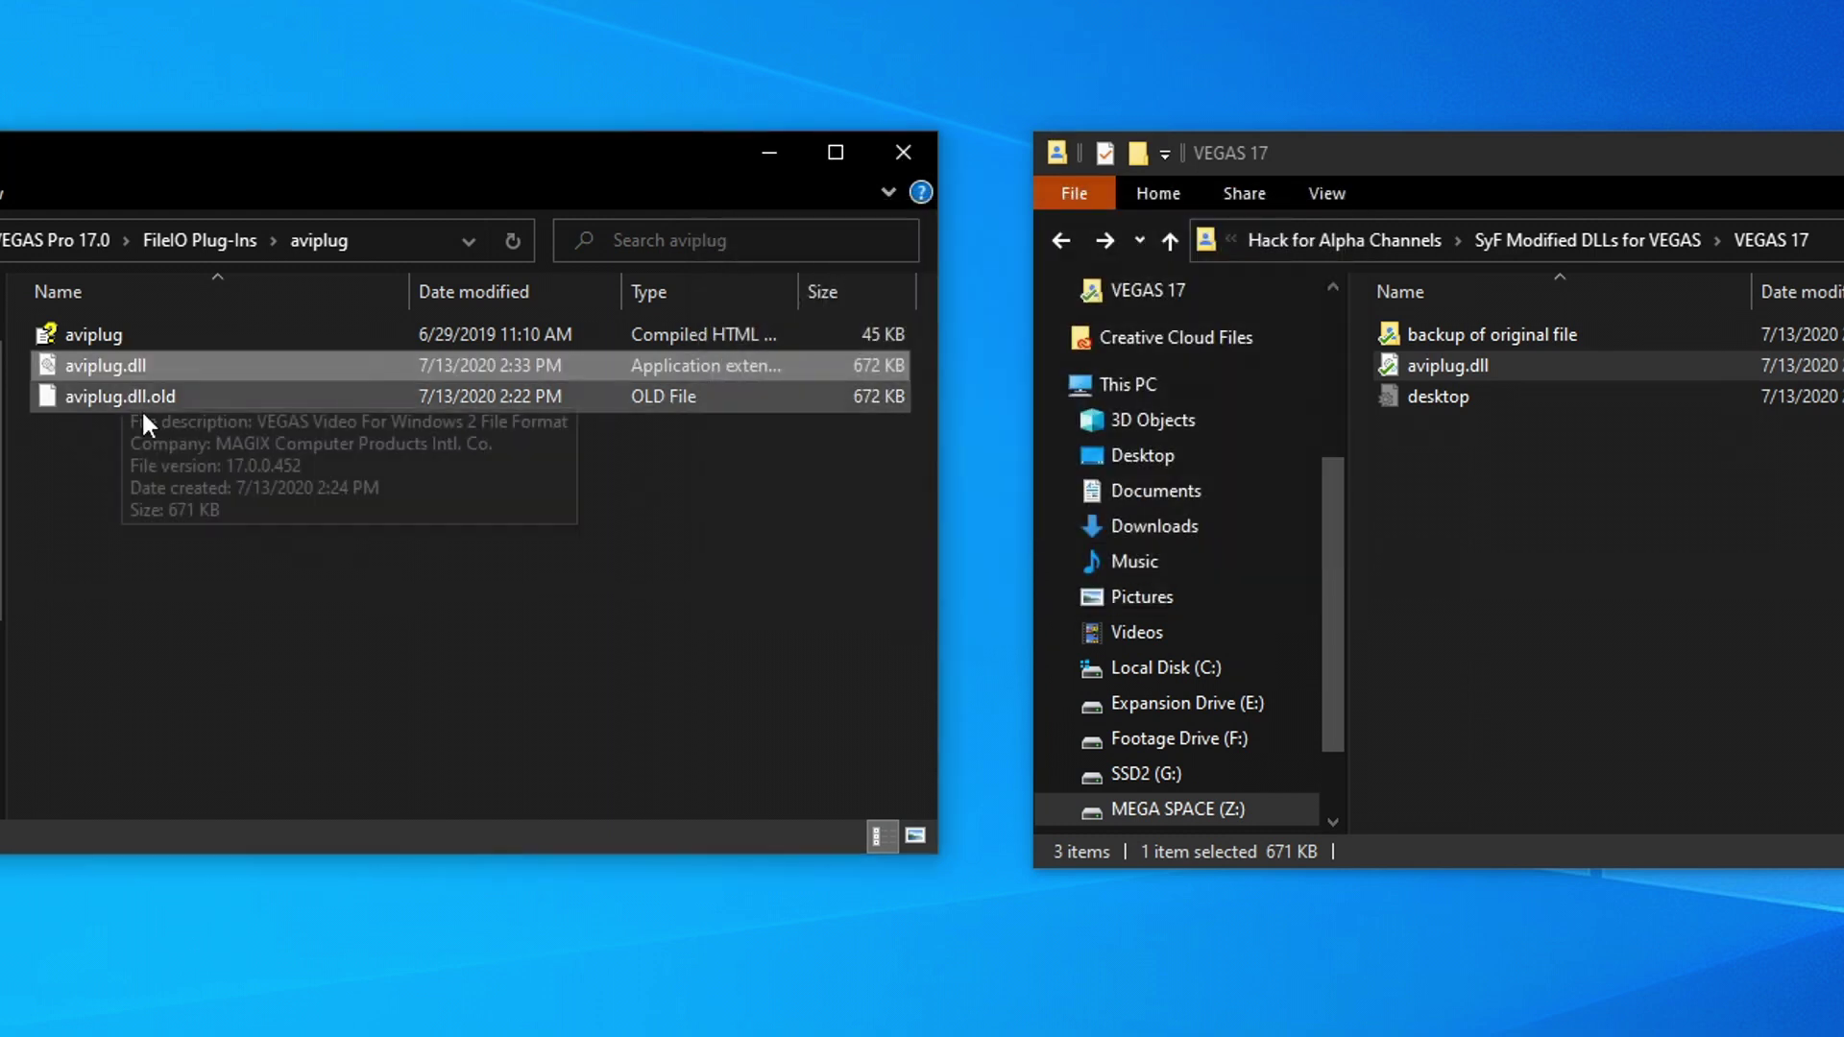
left_click(111, 463)
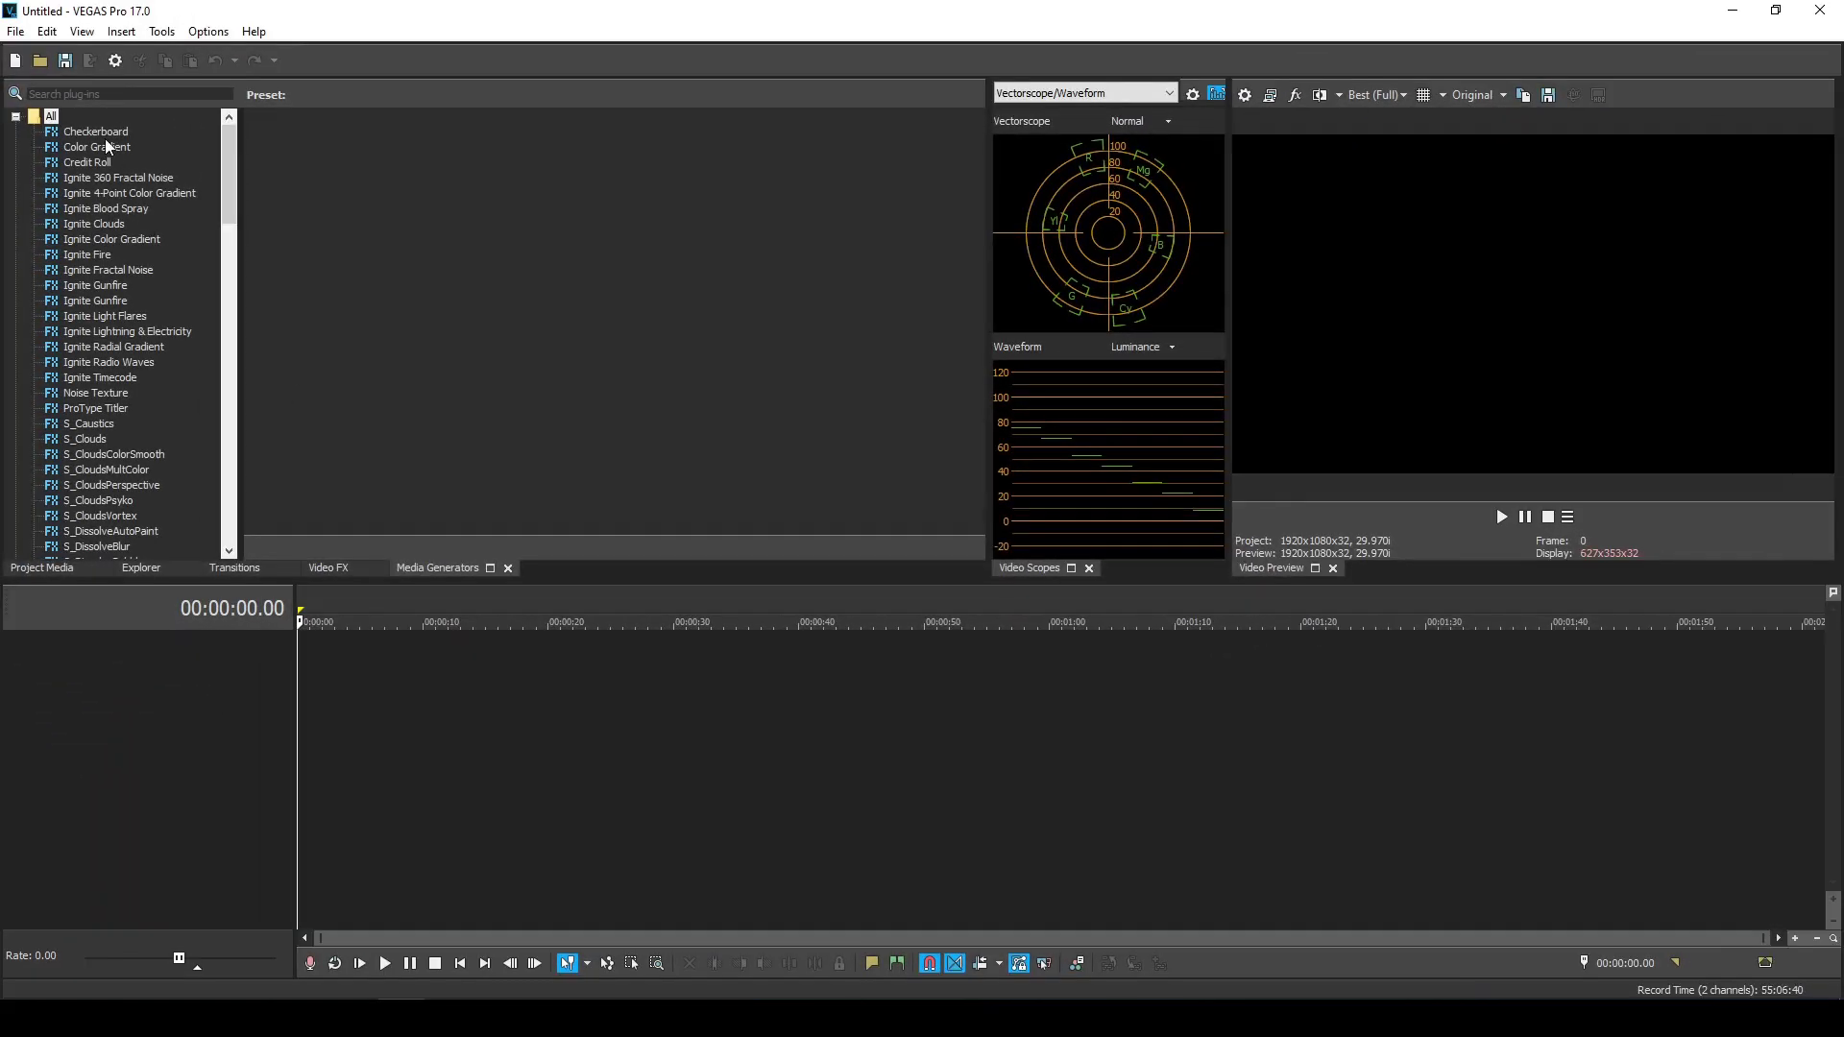
Step: Place the Color Gradient Linear White to Black clip on the timeline
left_click(108, 146)
left_click_drag(303, 156, 341, 648)
left_click(1312, 270)
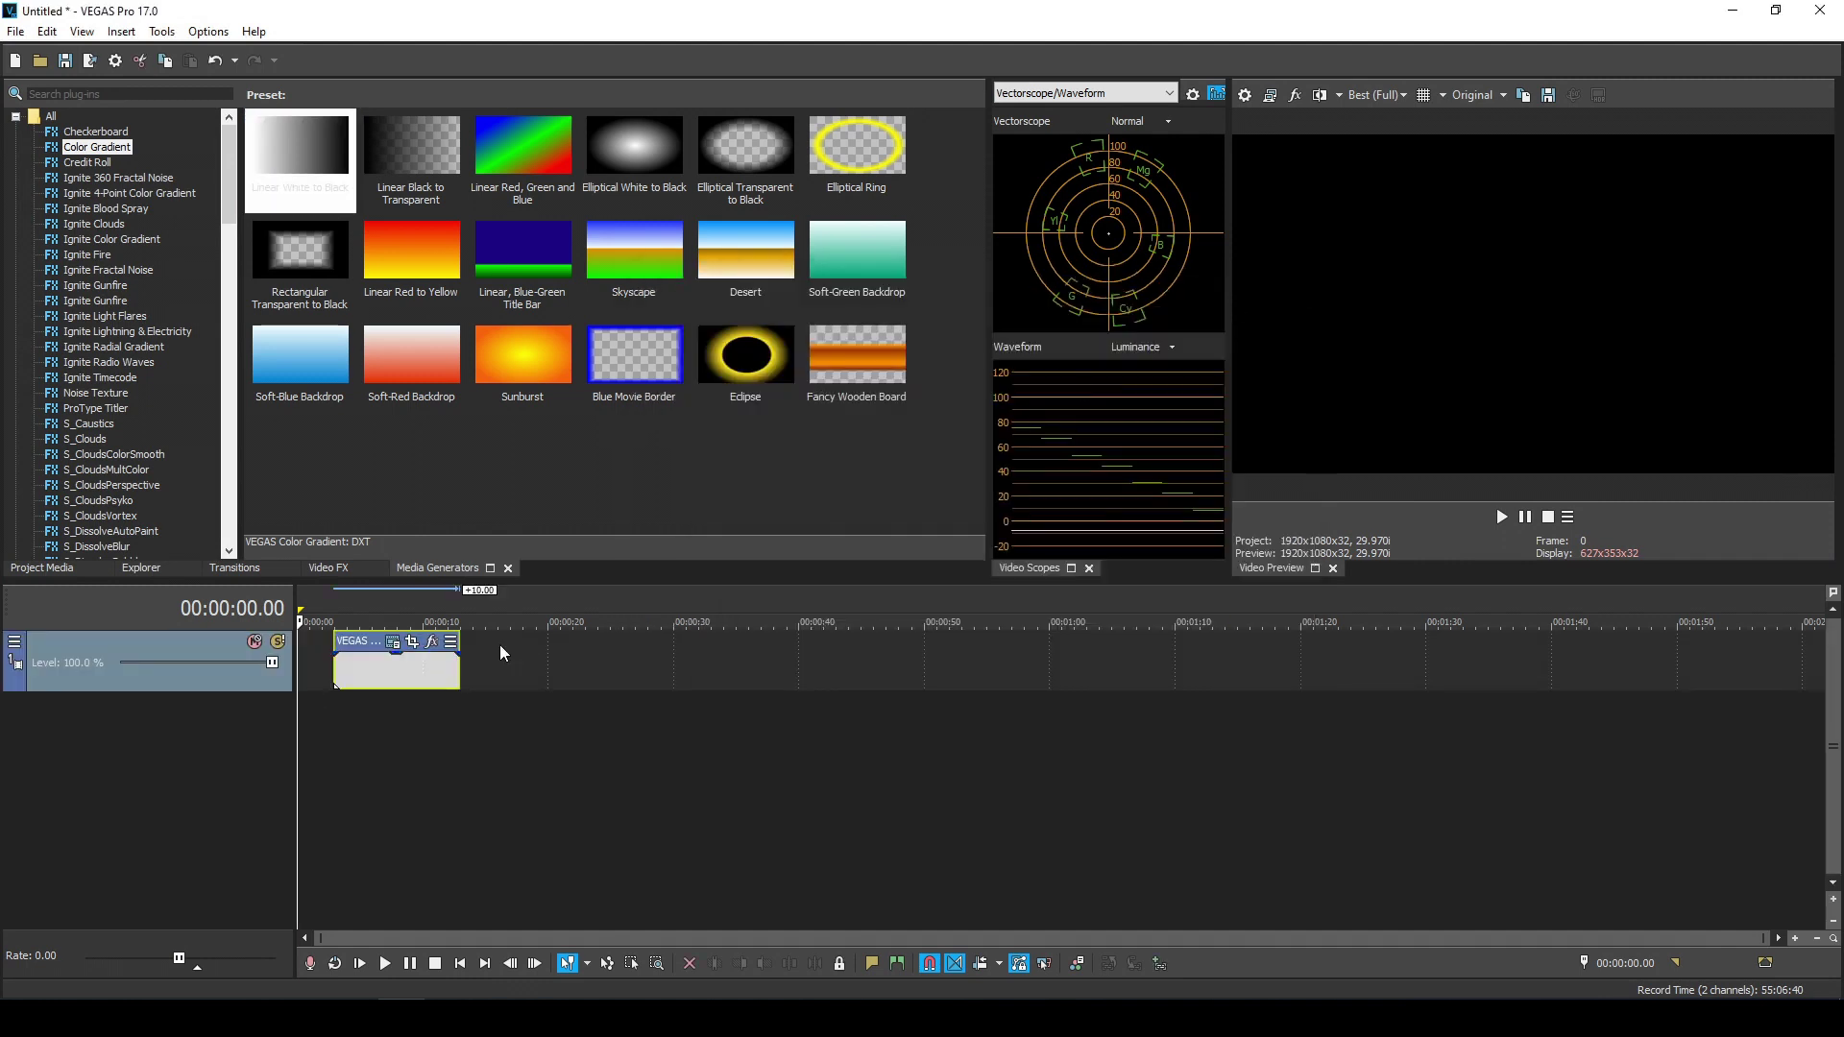
Step: Open Render As custom settings for the Video for Windows HD 1080-24p YUV template
left_click(16, 31)
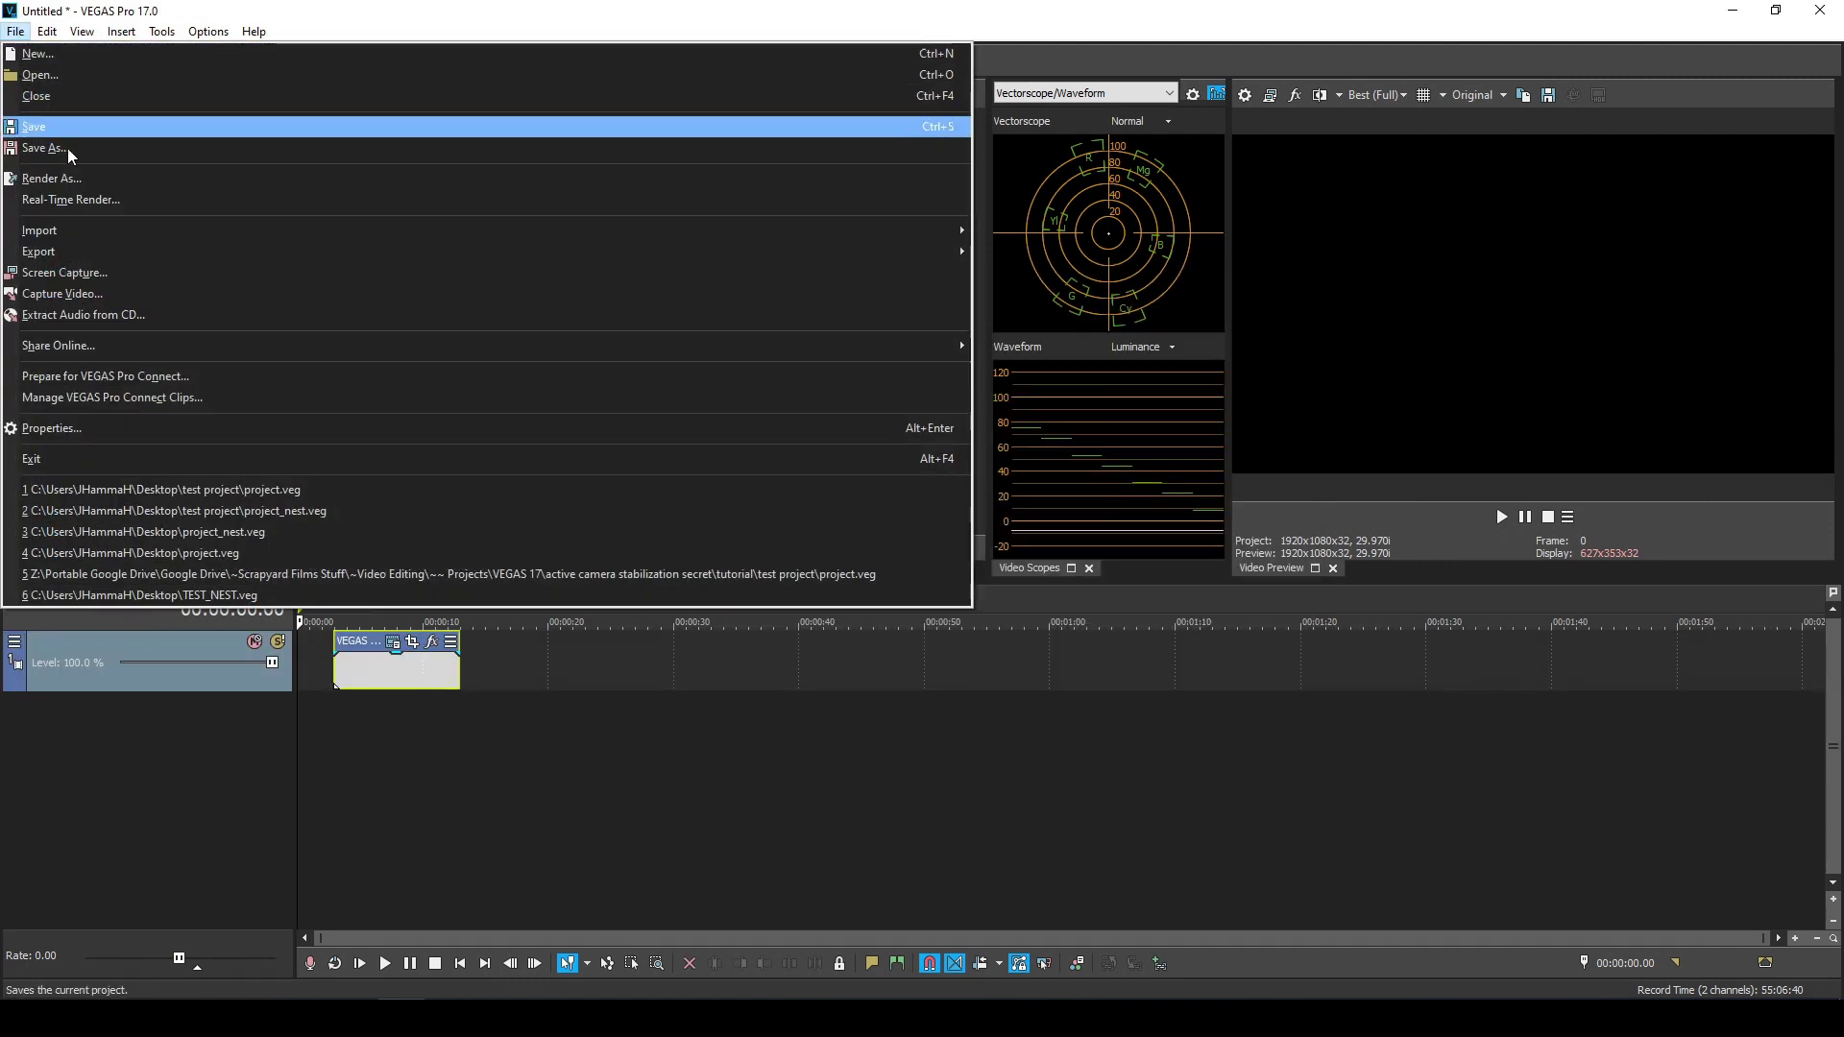
left_click(58, 179)
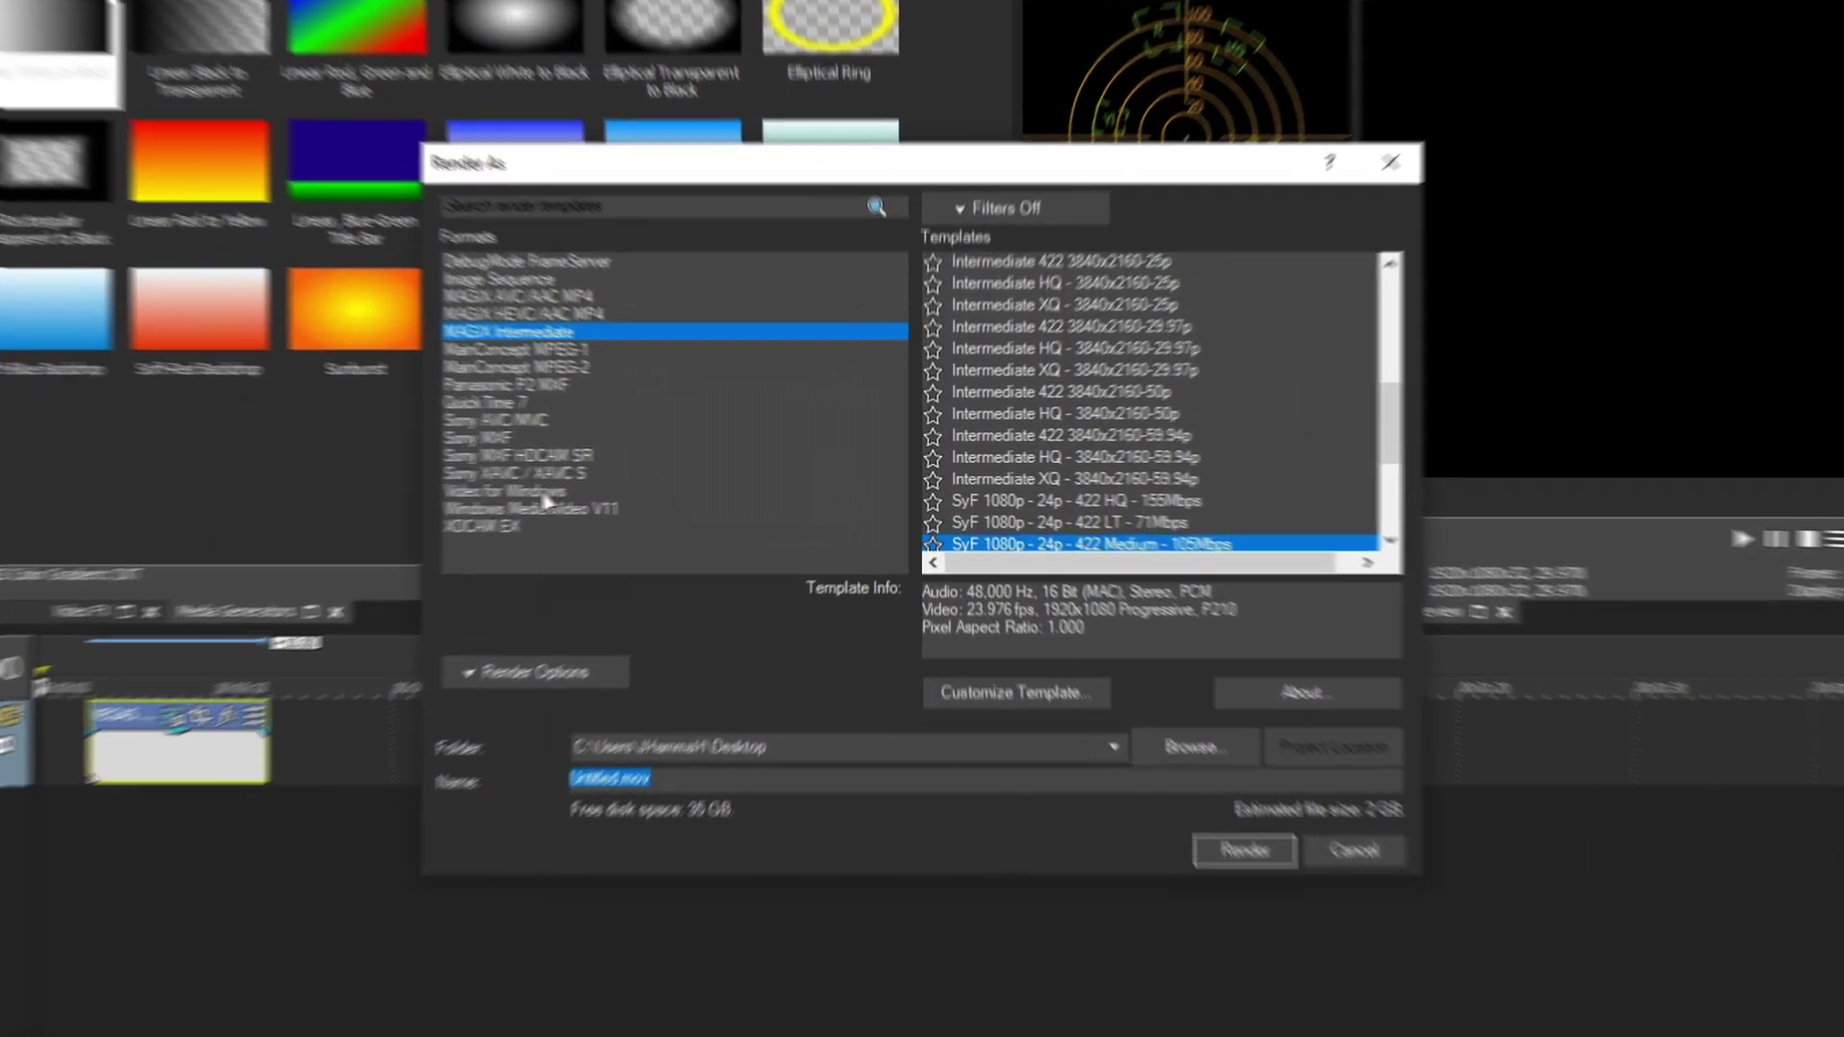
left_click(541, 494)
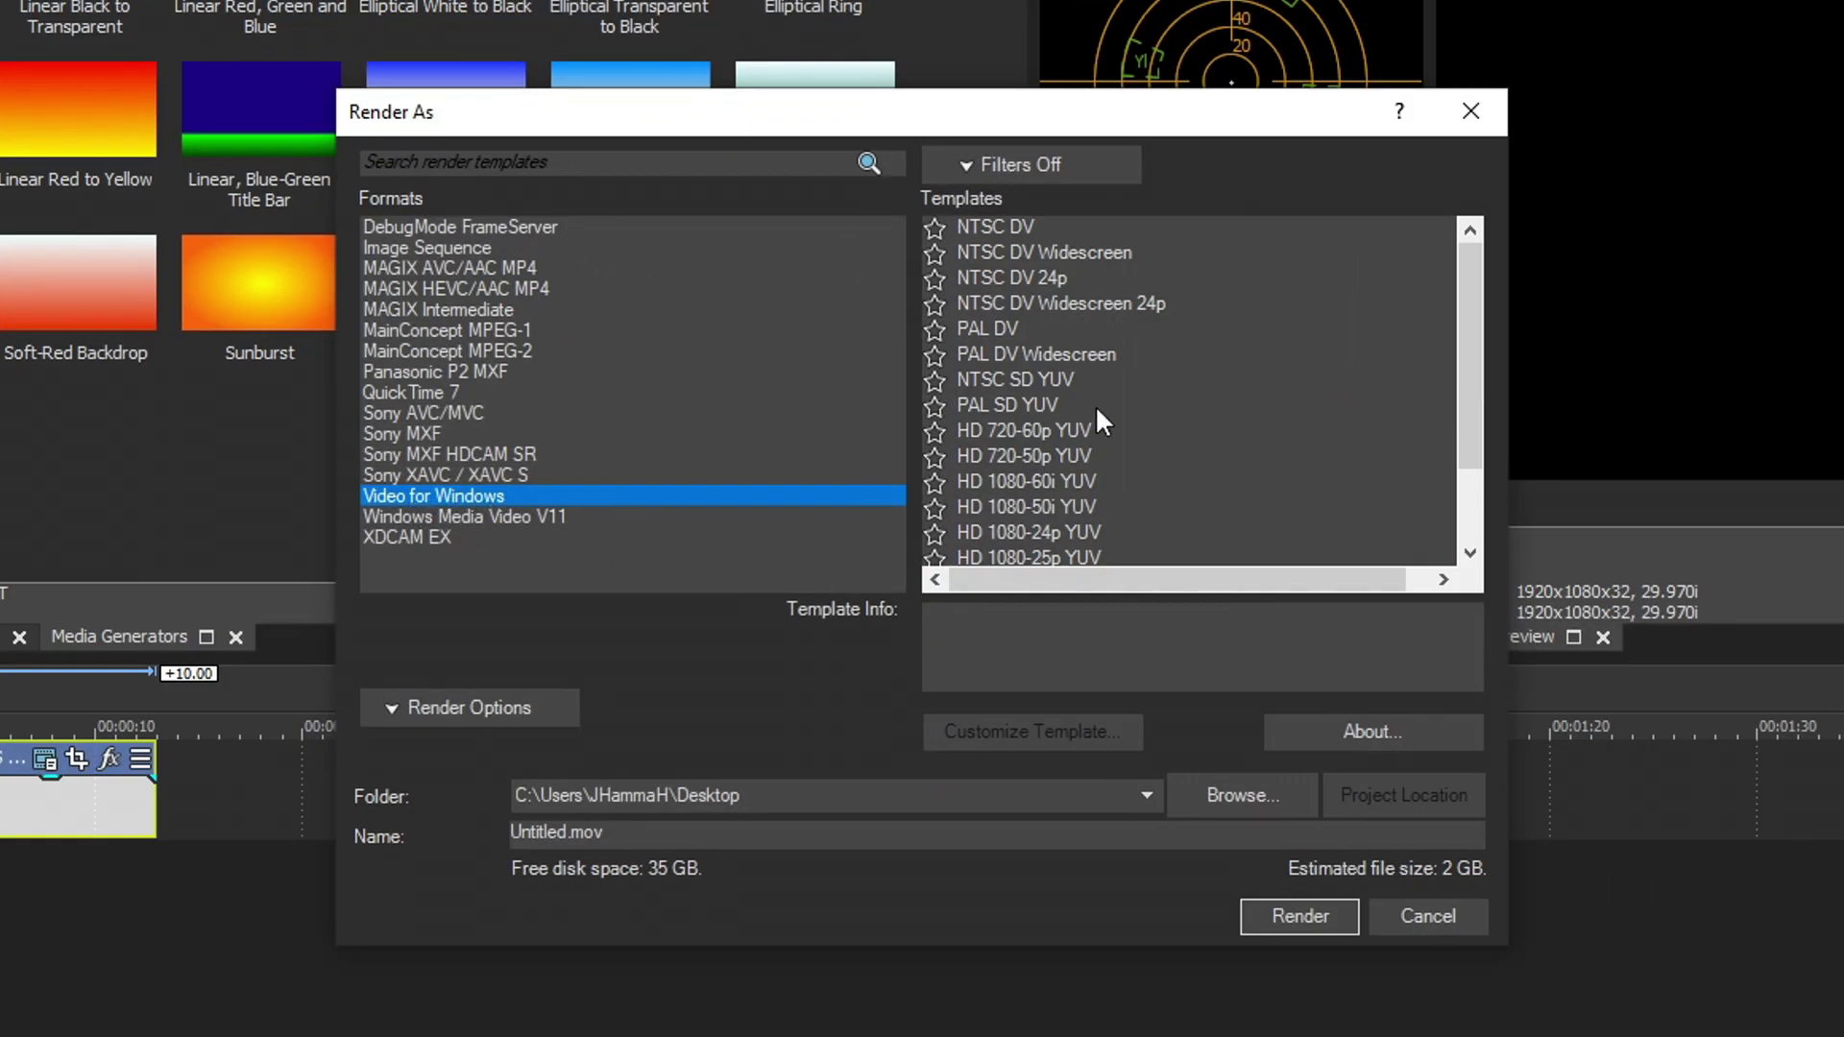
scroll(1088, 469, "down", 1)
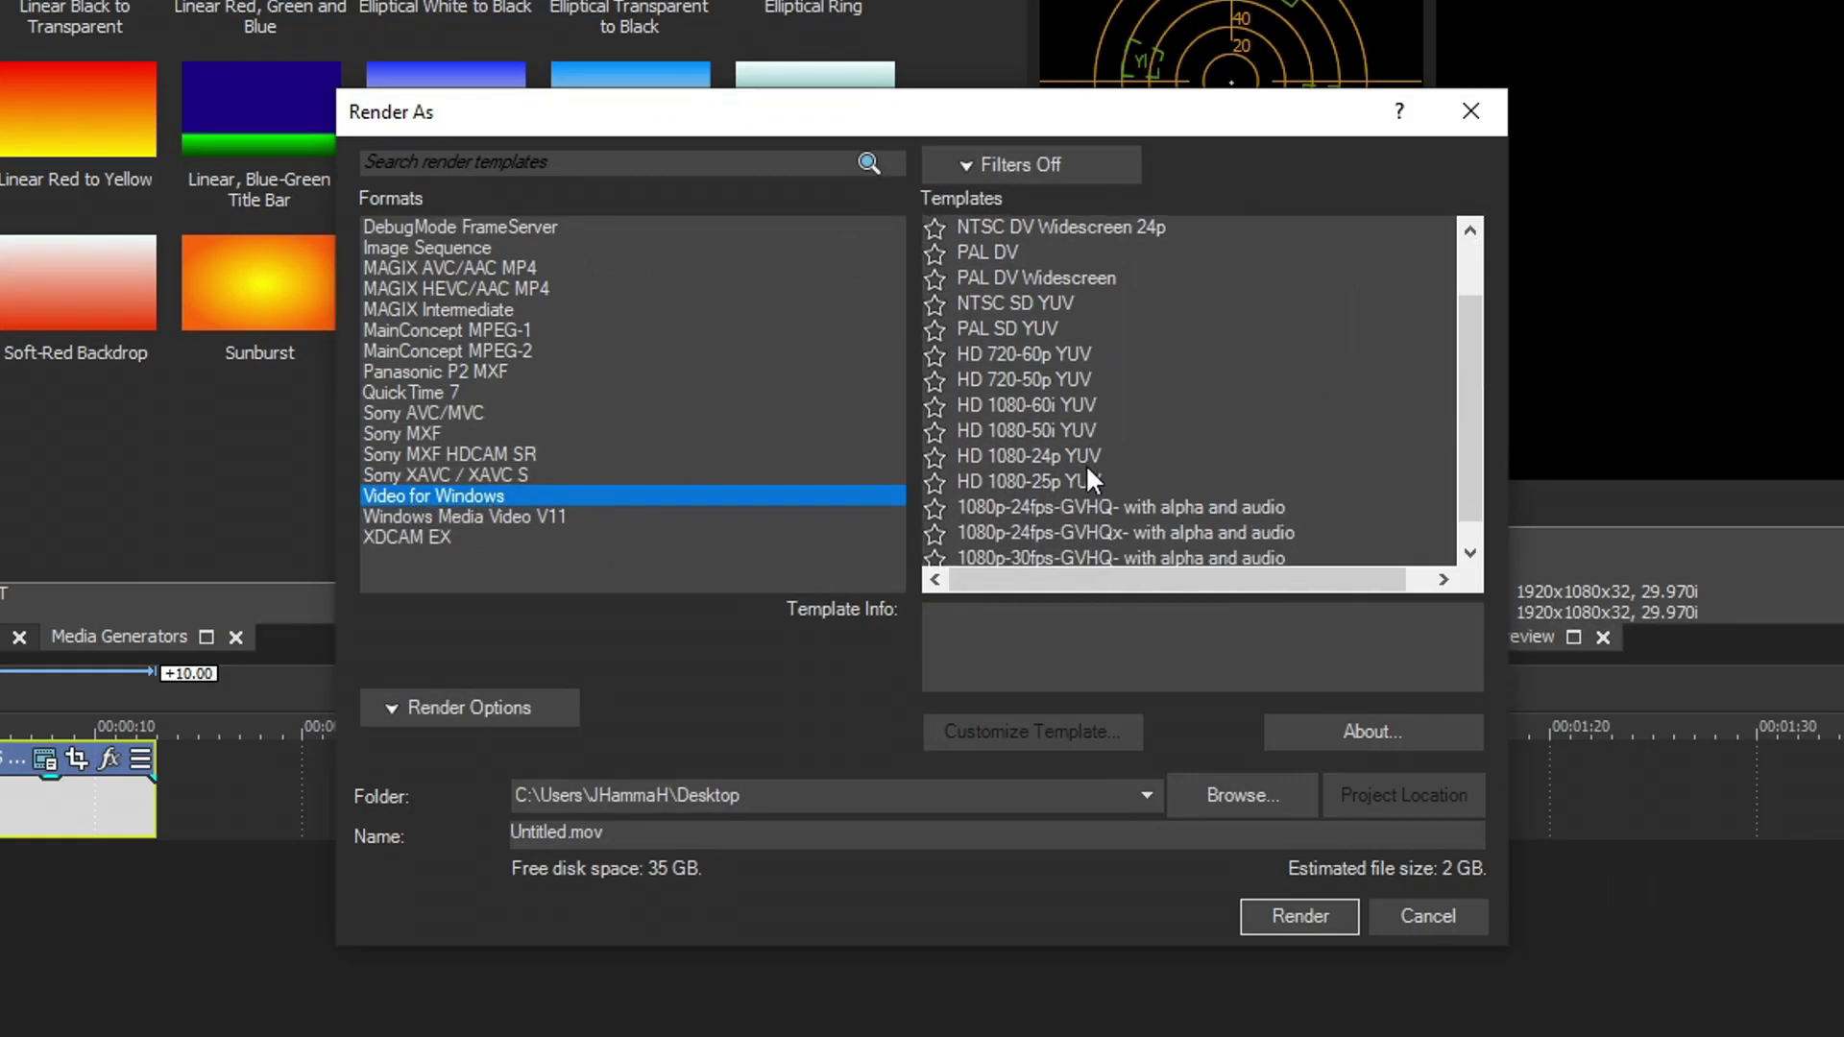
left_click(1029, 457)
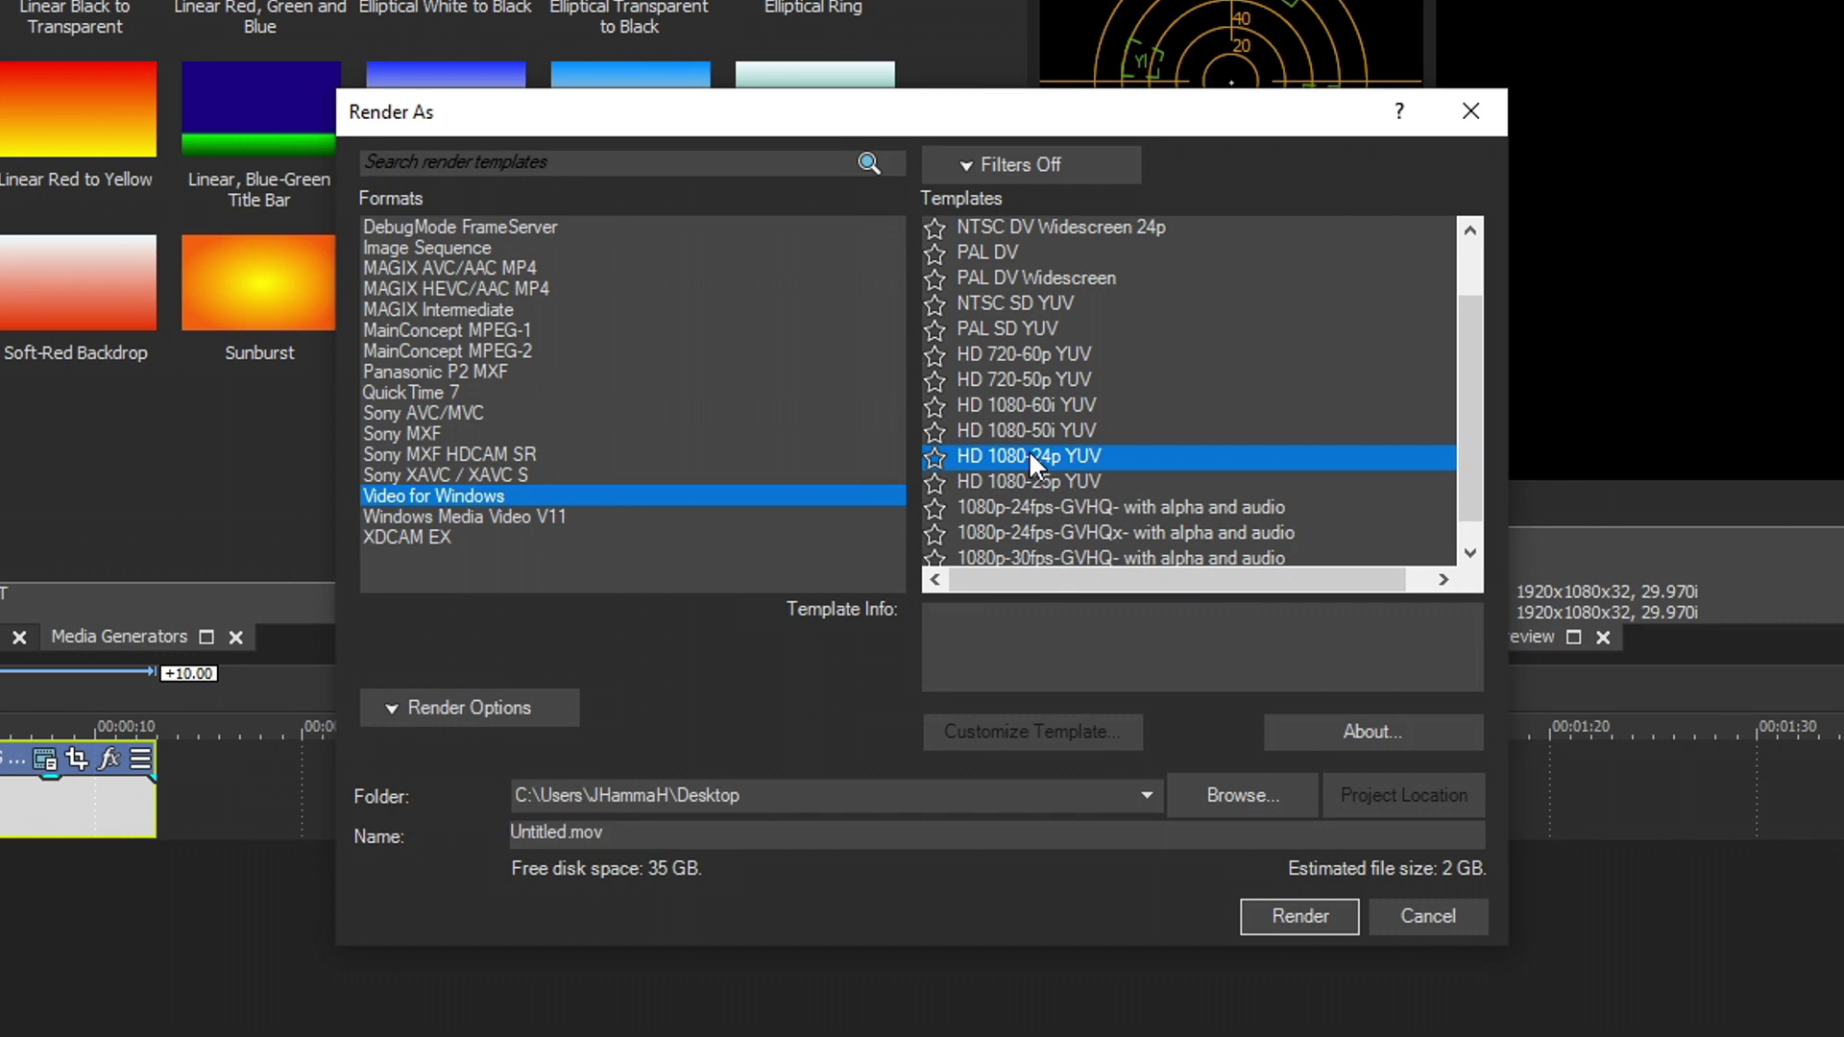
left_click(1074, 730)
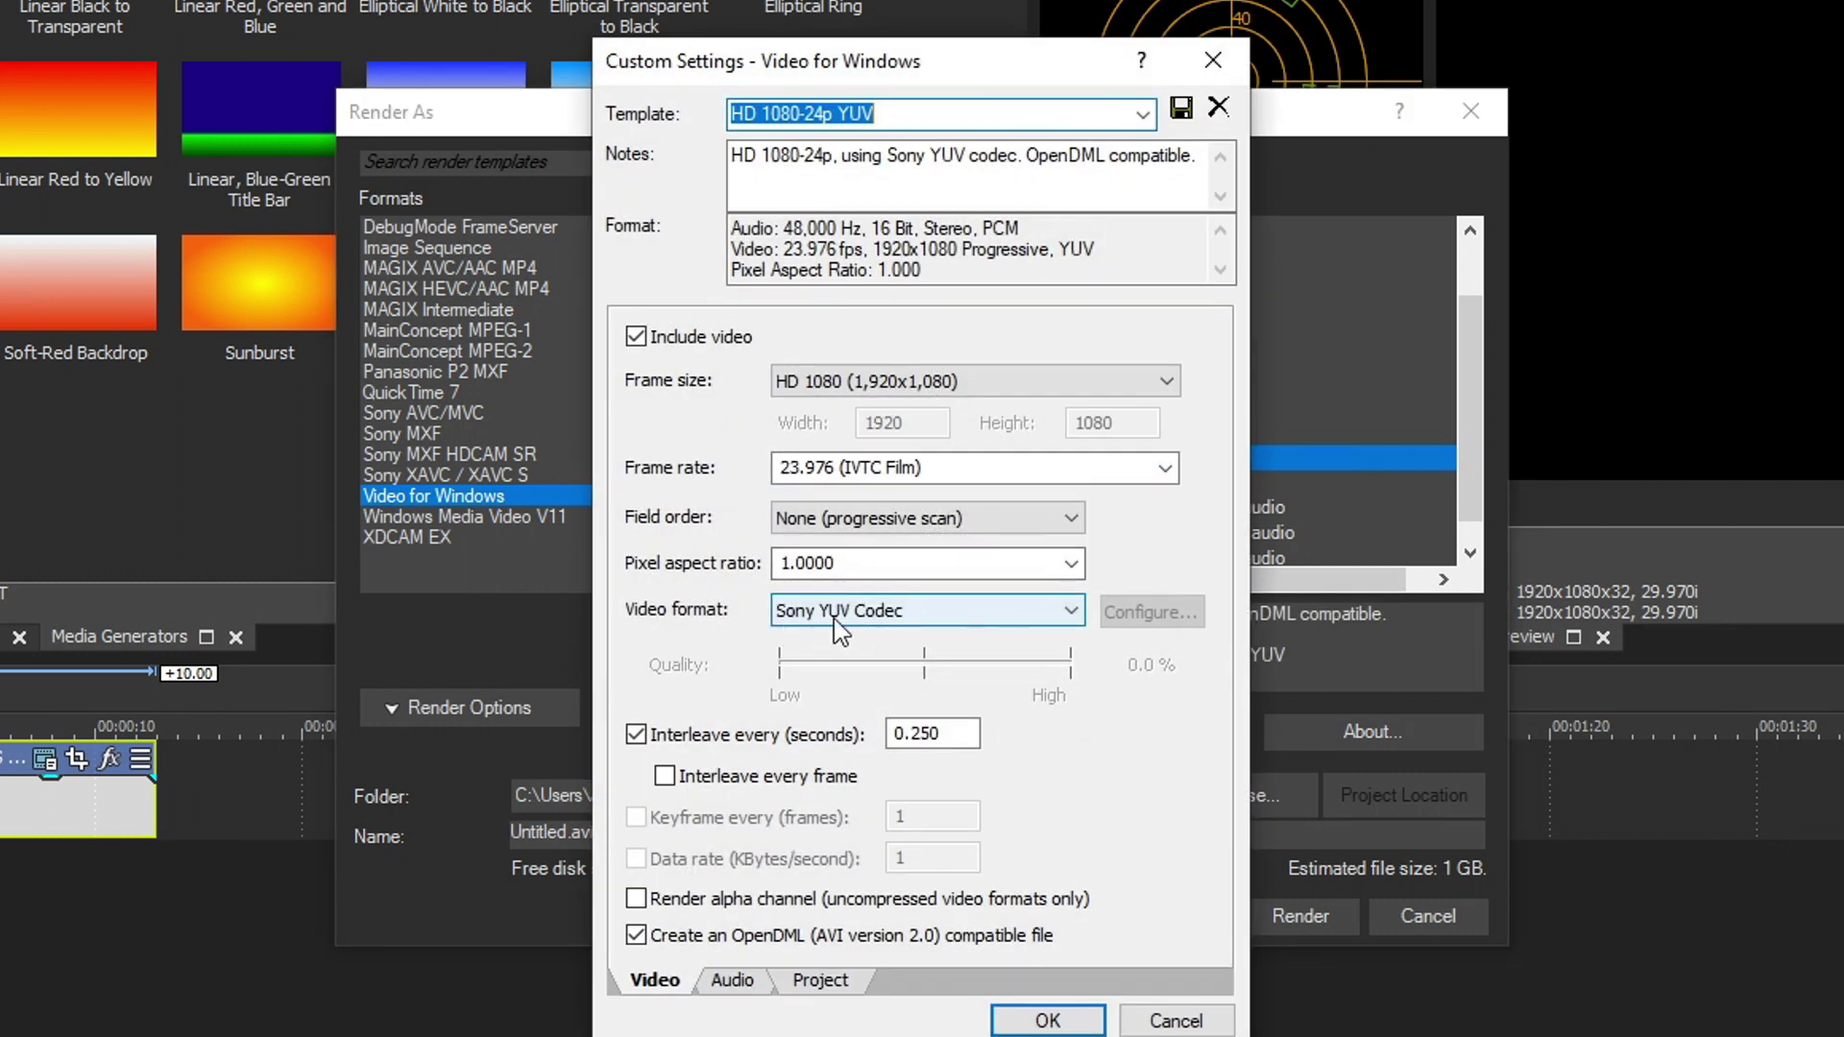
Step: Tick Render alpha channel and set the codec to MagicYUV lossless v1.2rev2 (64 bit)
left_click(635, 900)
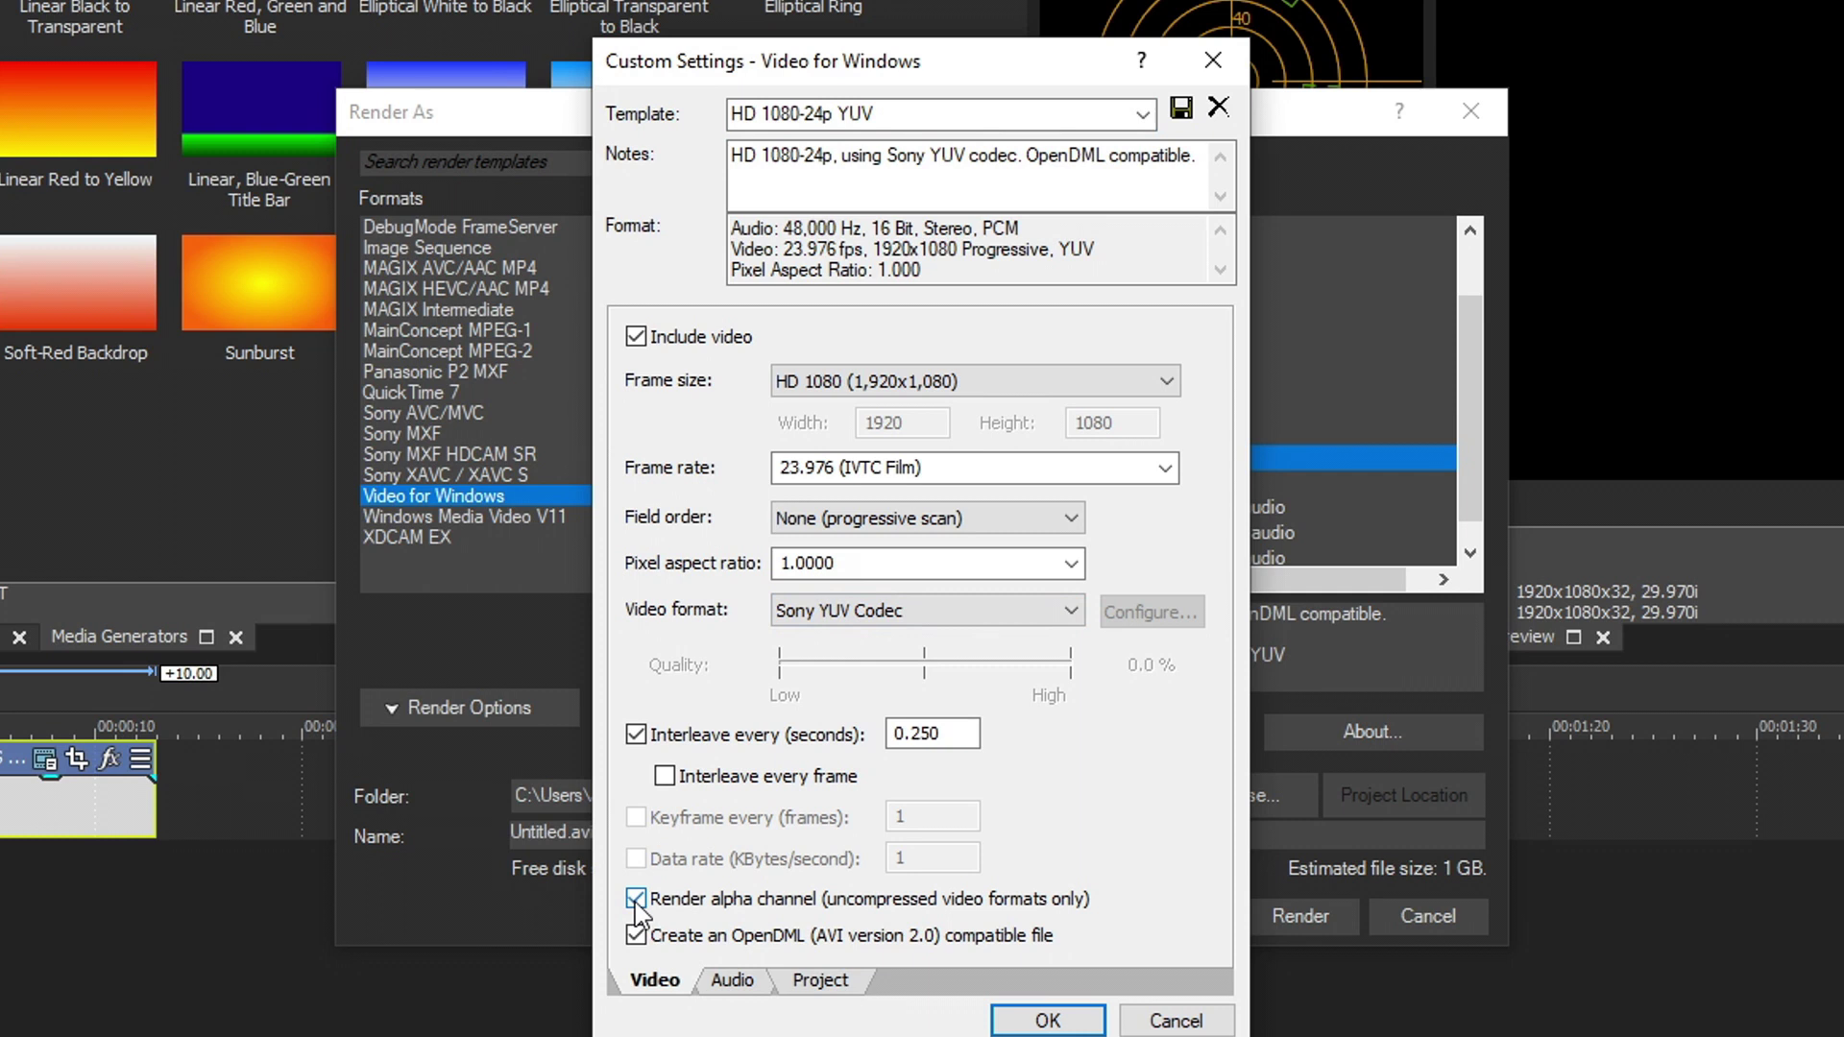
left_click(989, 611)
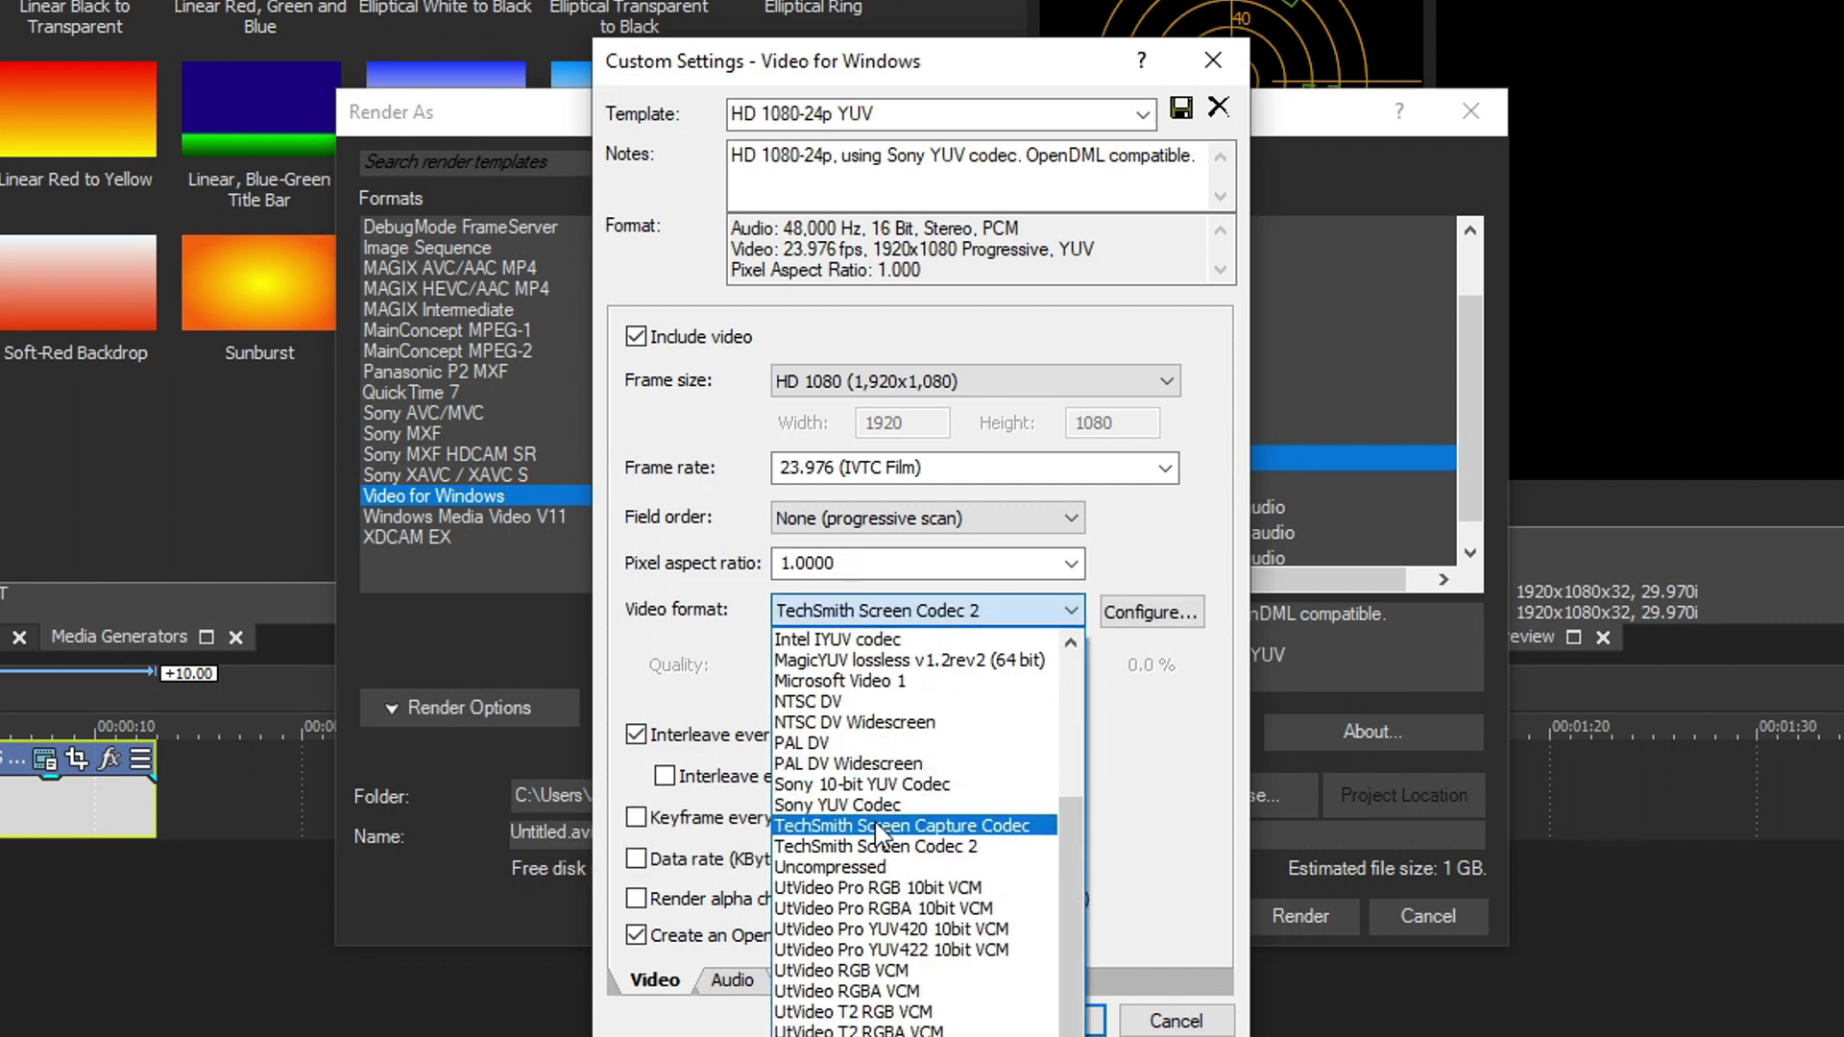
scroll(875, 730, "up", 2)
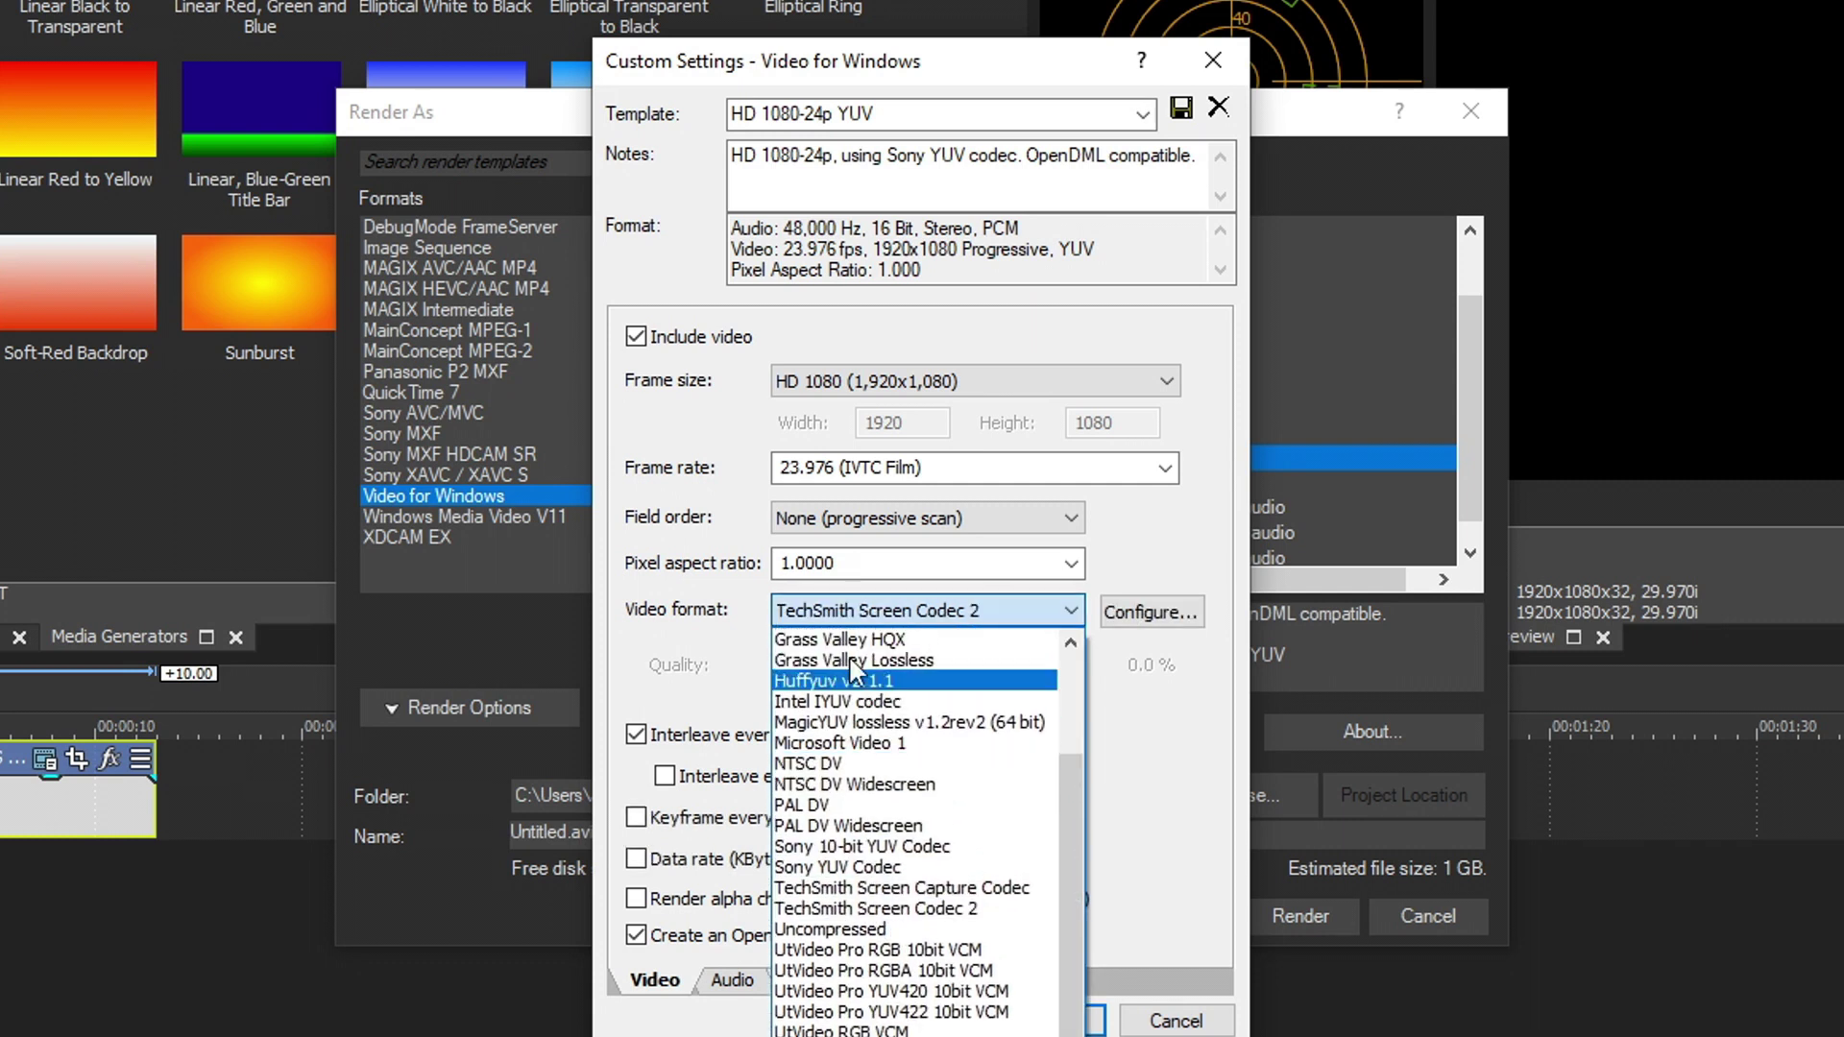
scroll(875, 716, "up", 1)
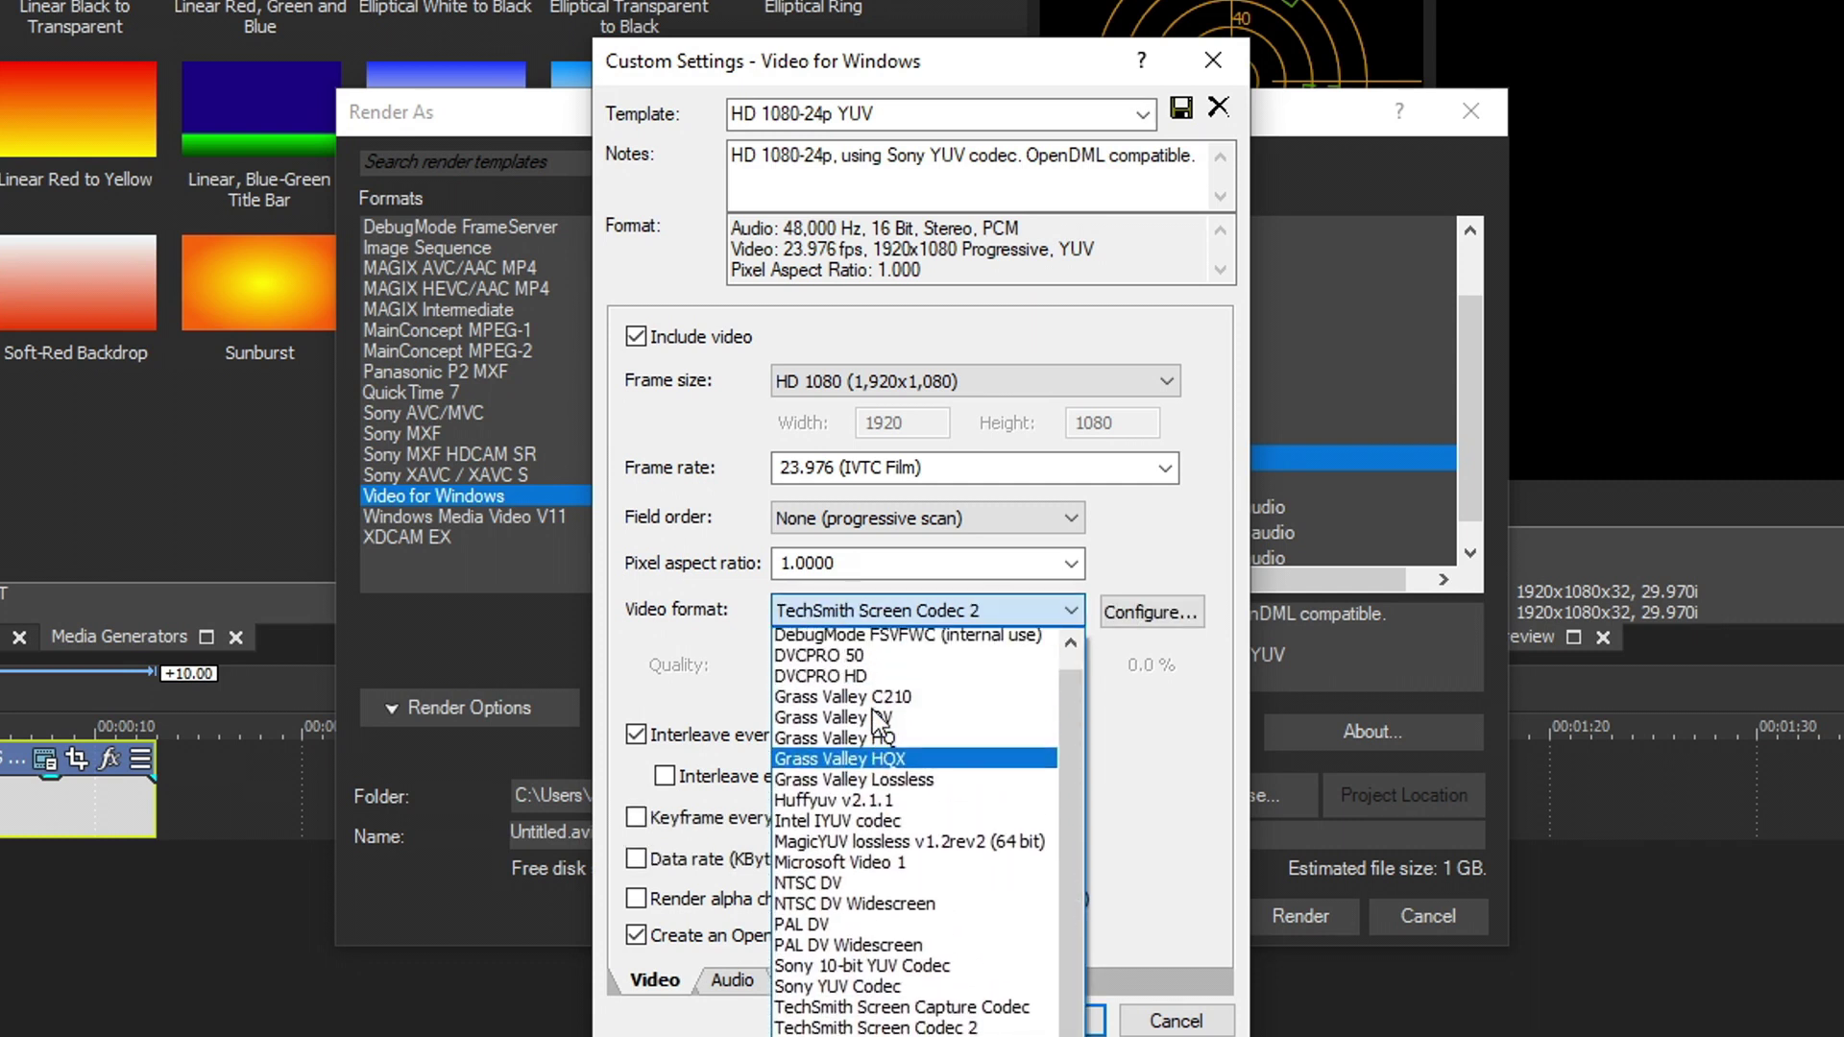
left_click(864, 806)
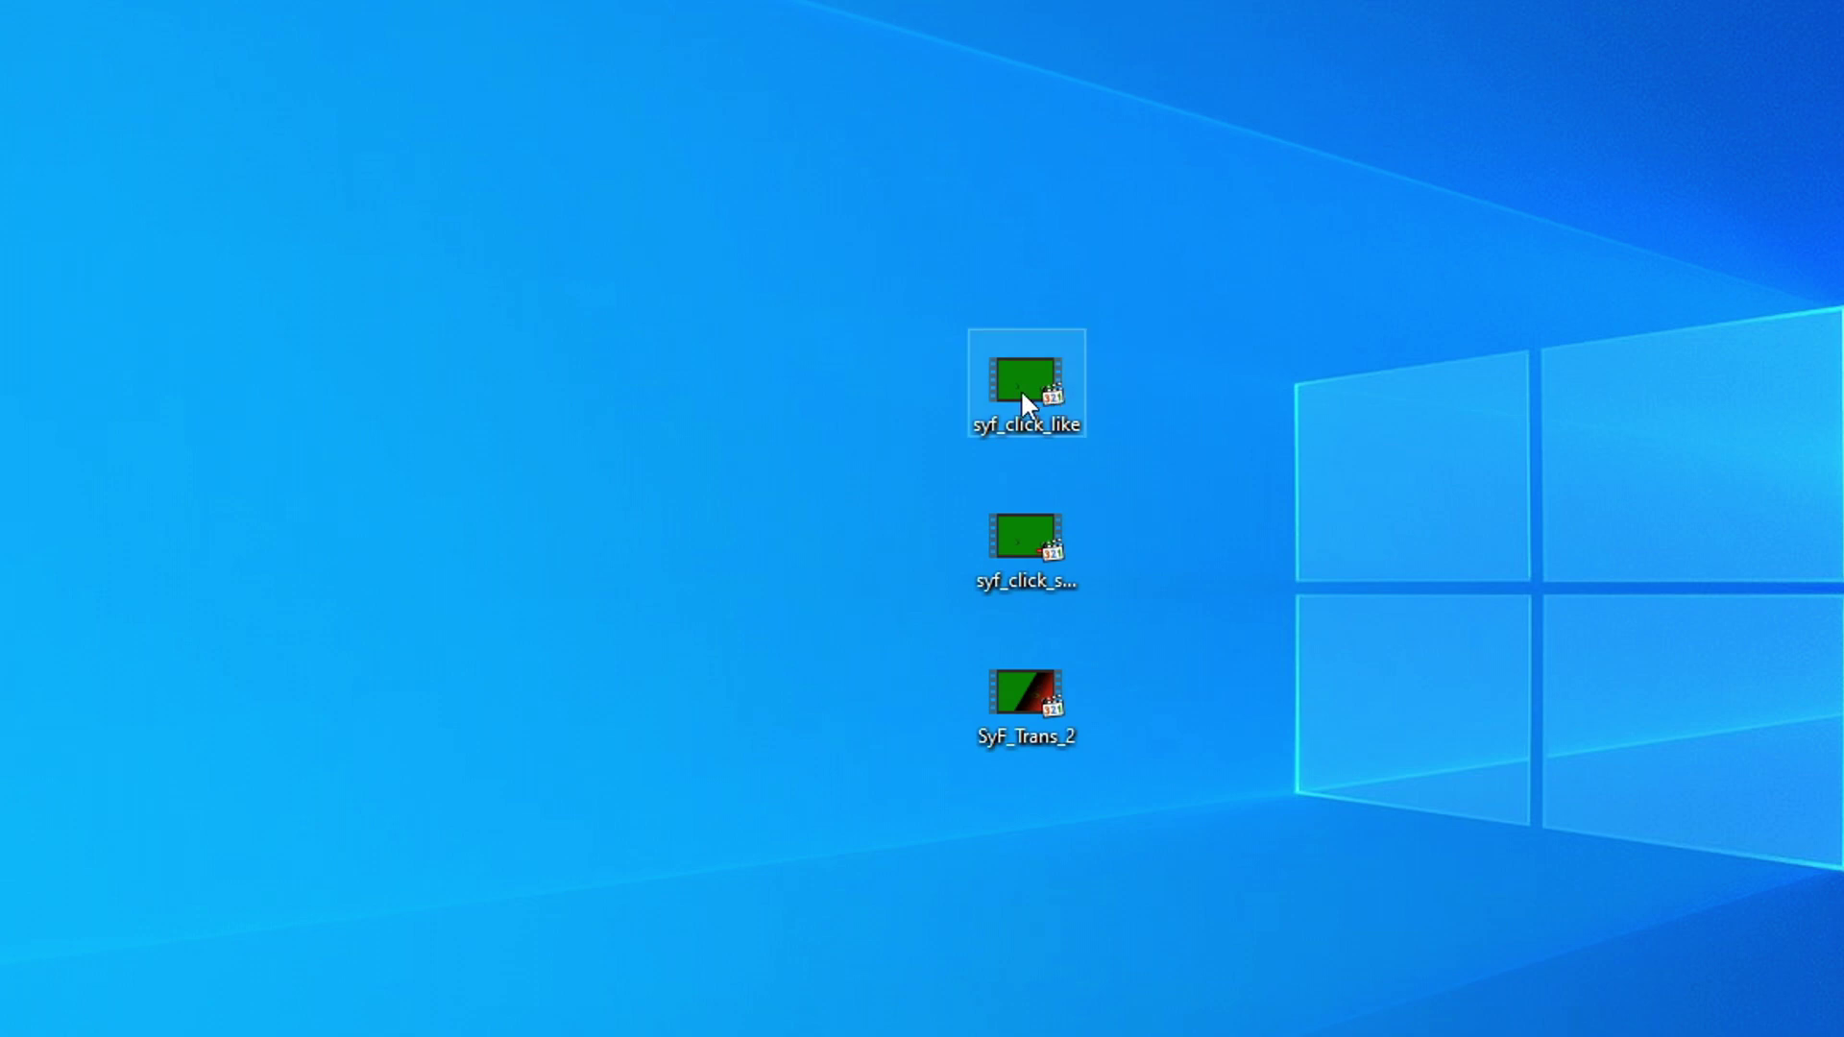
Step: Check the desktop AVI files' info tips, e.g. syf_click_like is 3.54 MB, 00:00:07
mouse_move(1020, 389)
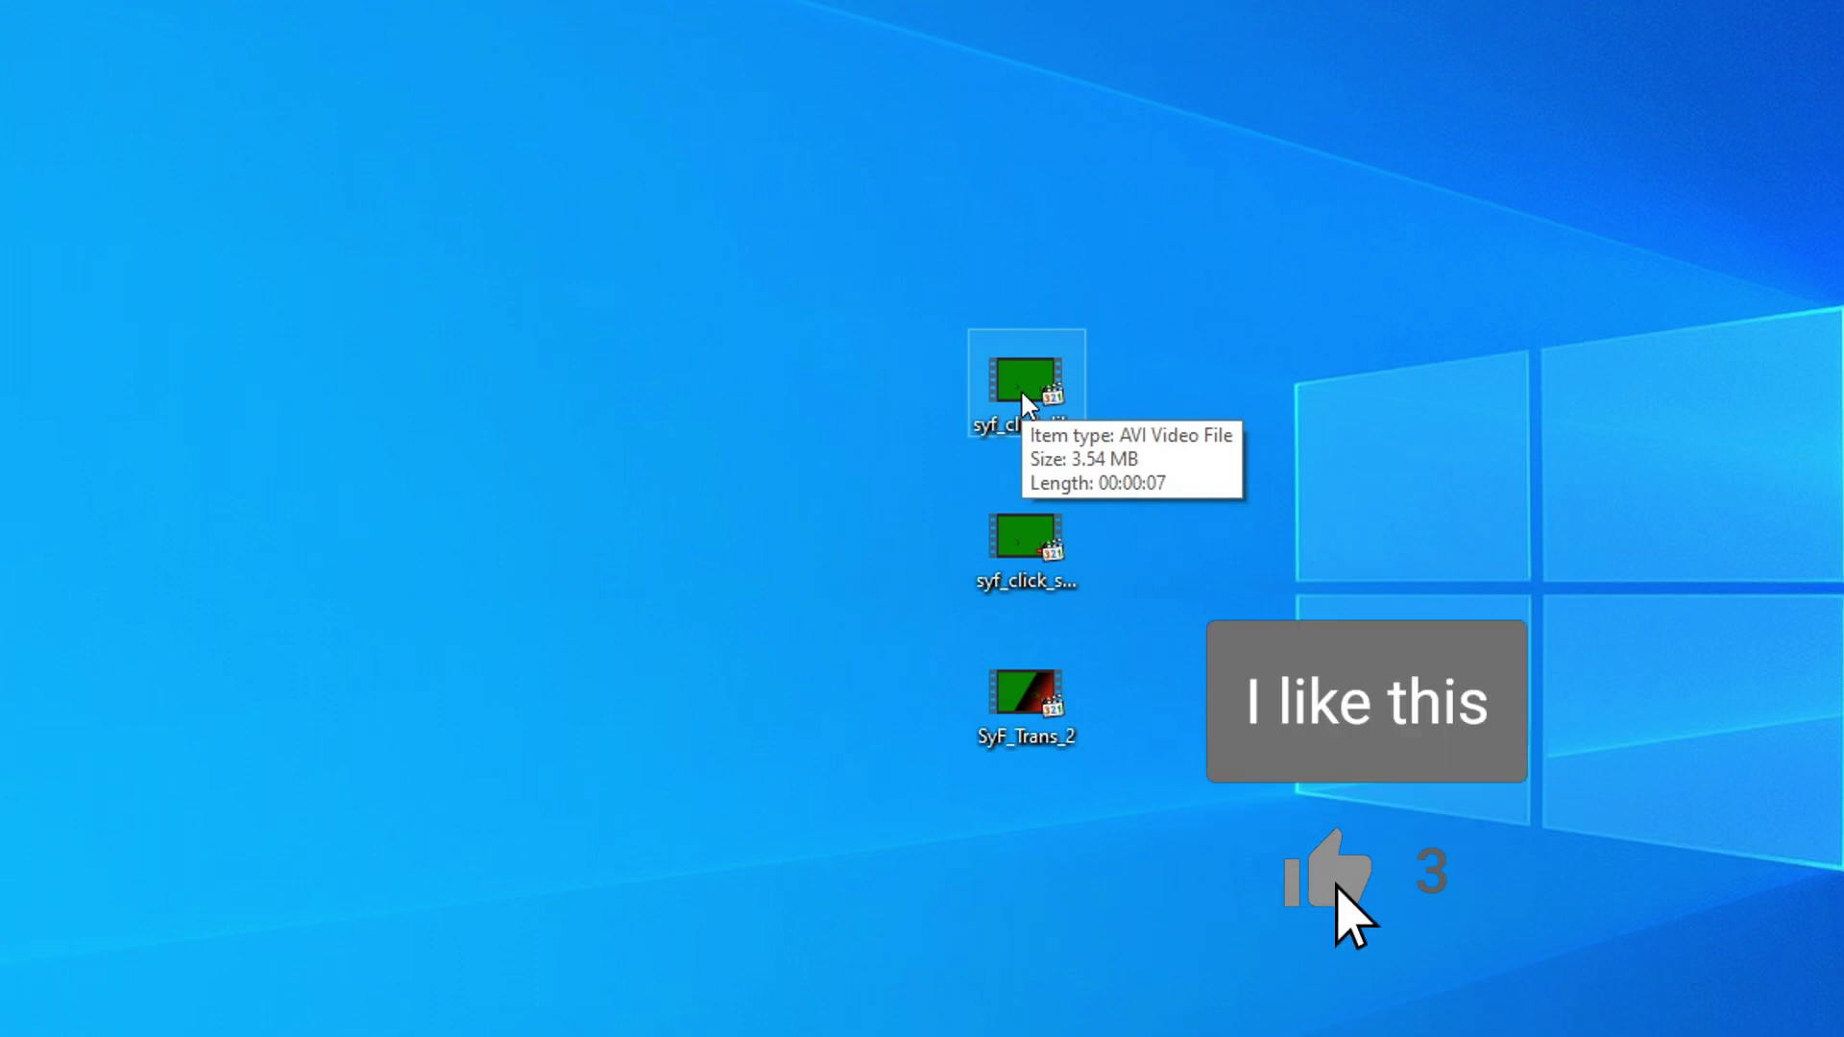
mouse_move(1012, 694)
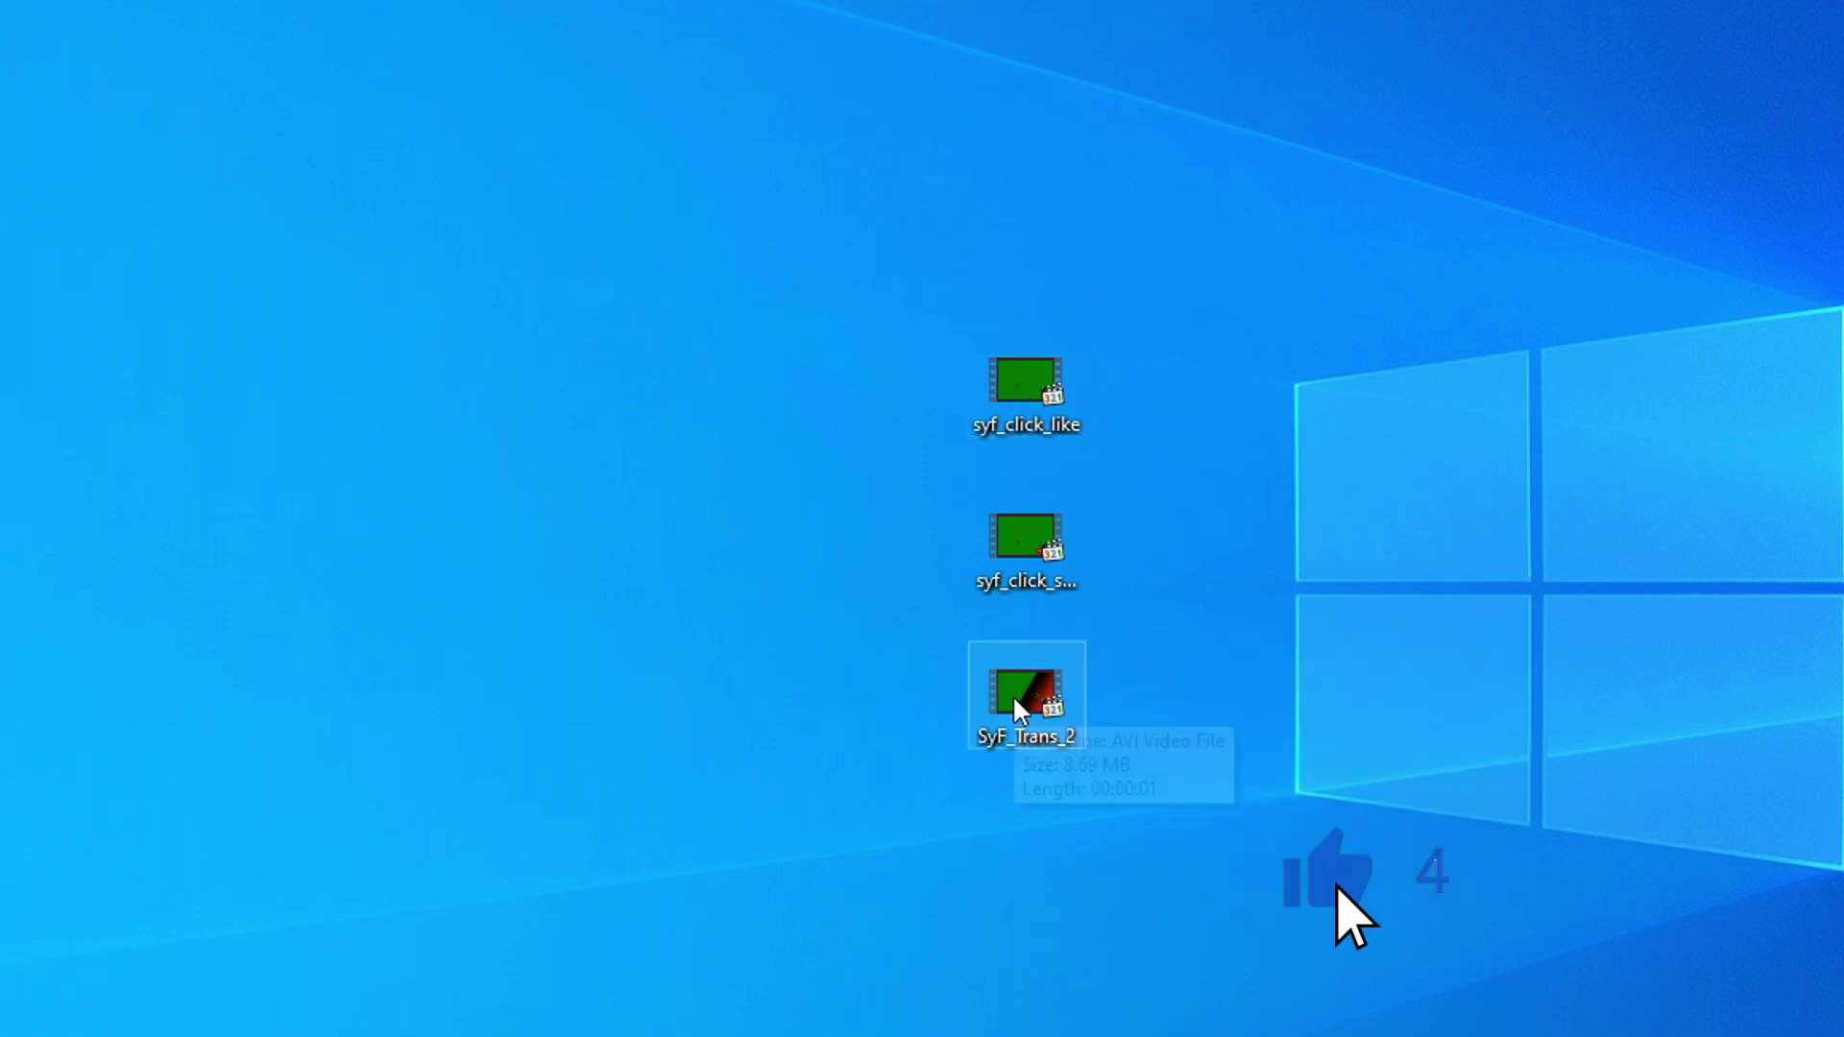